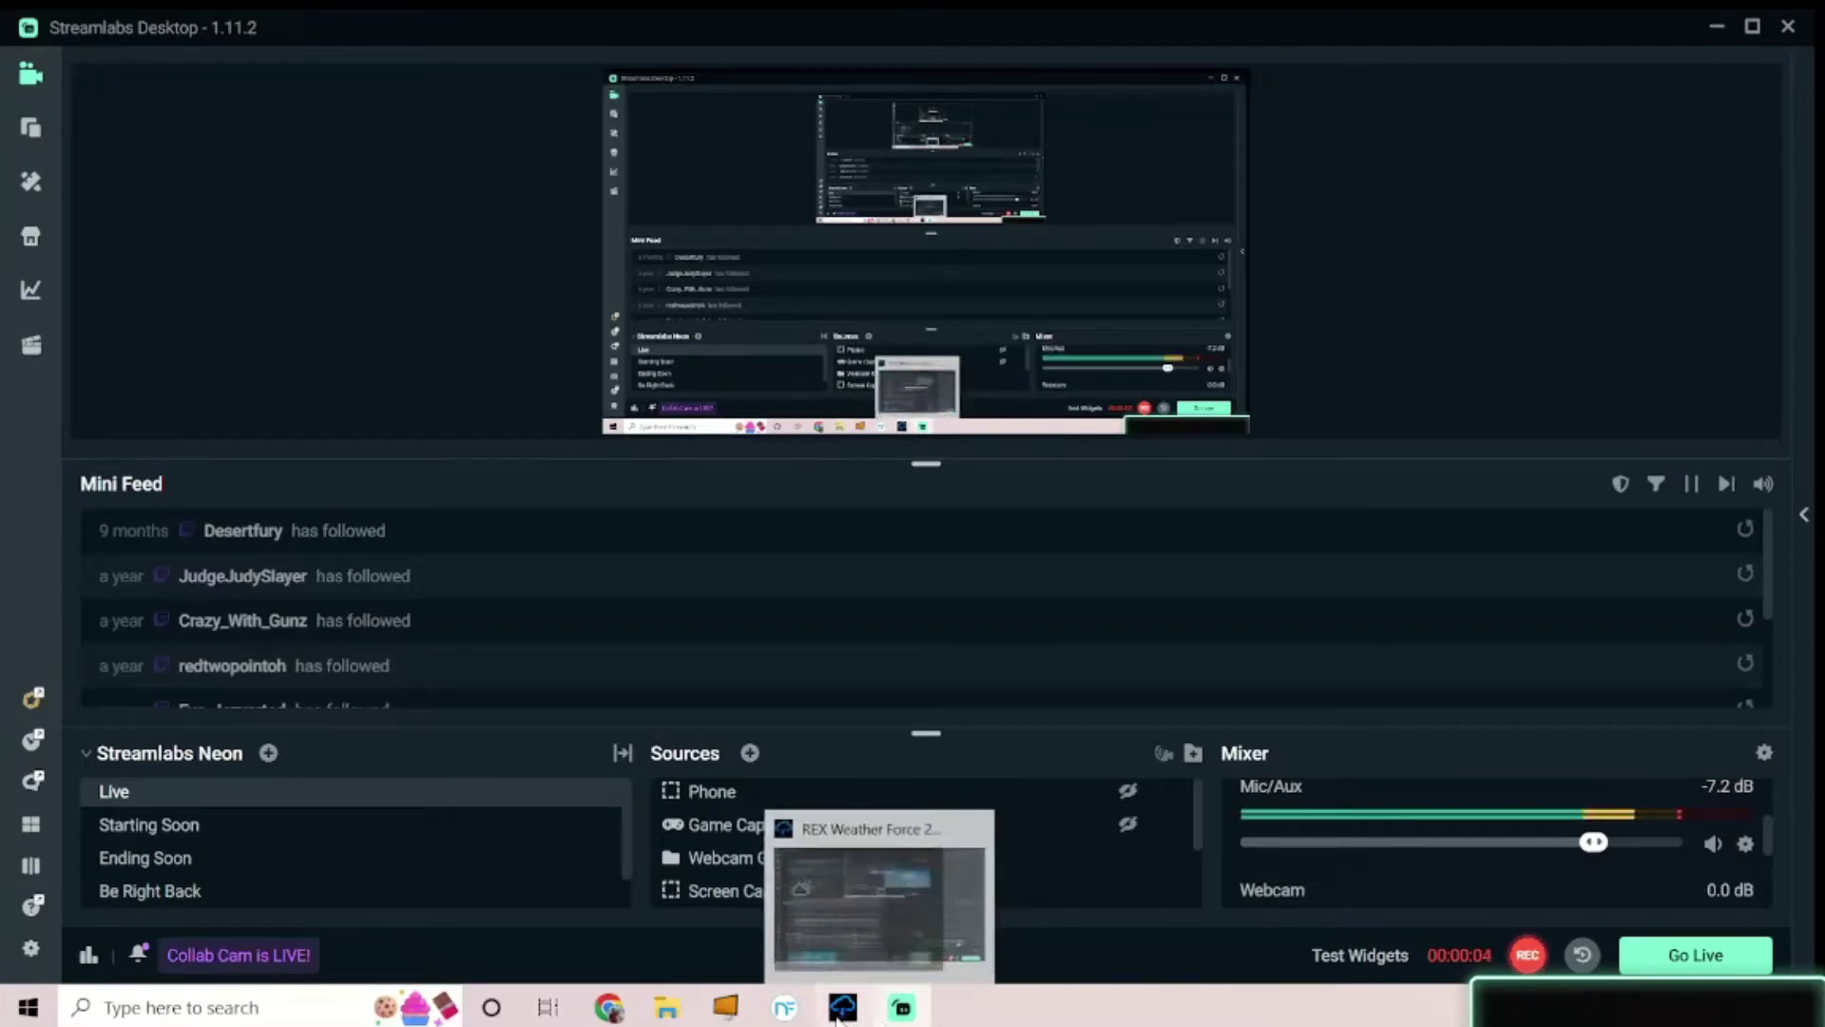
- Pan NeoFly's satellite map along the route toward its destination and western end
{"action": "left_click", "coordinate": [784, 1008]}
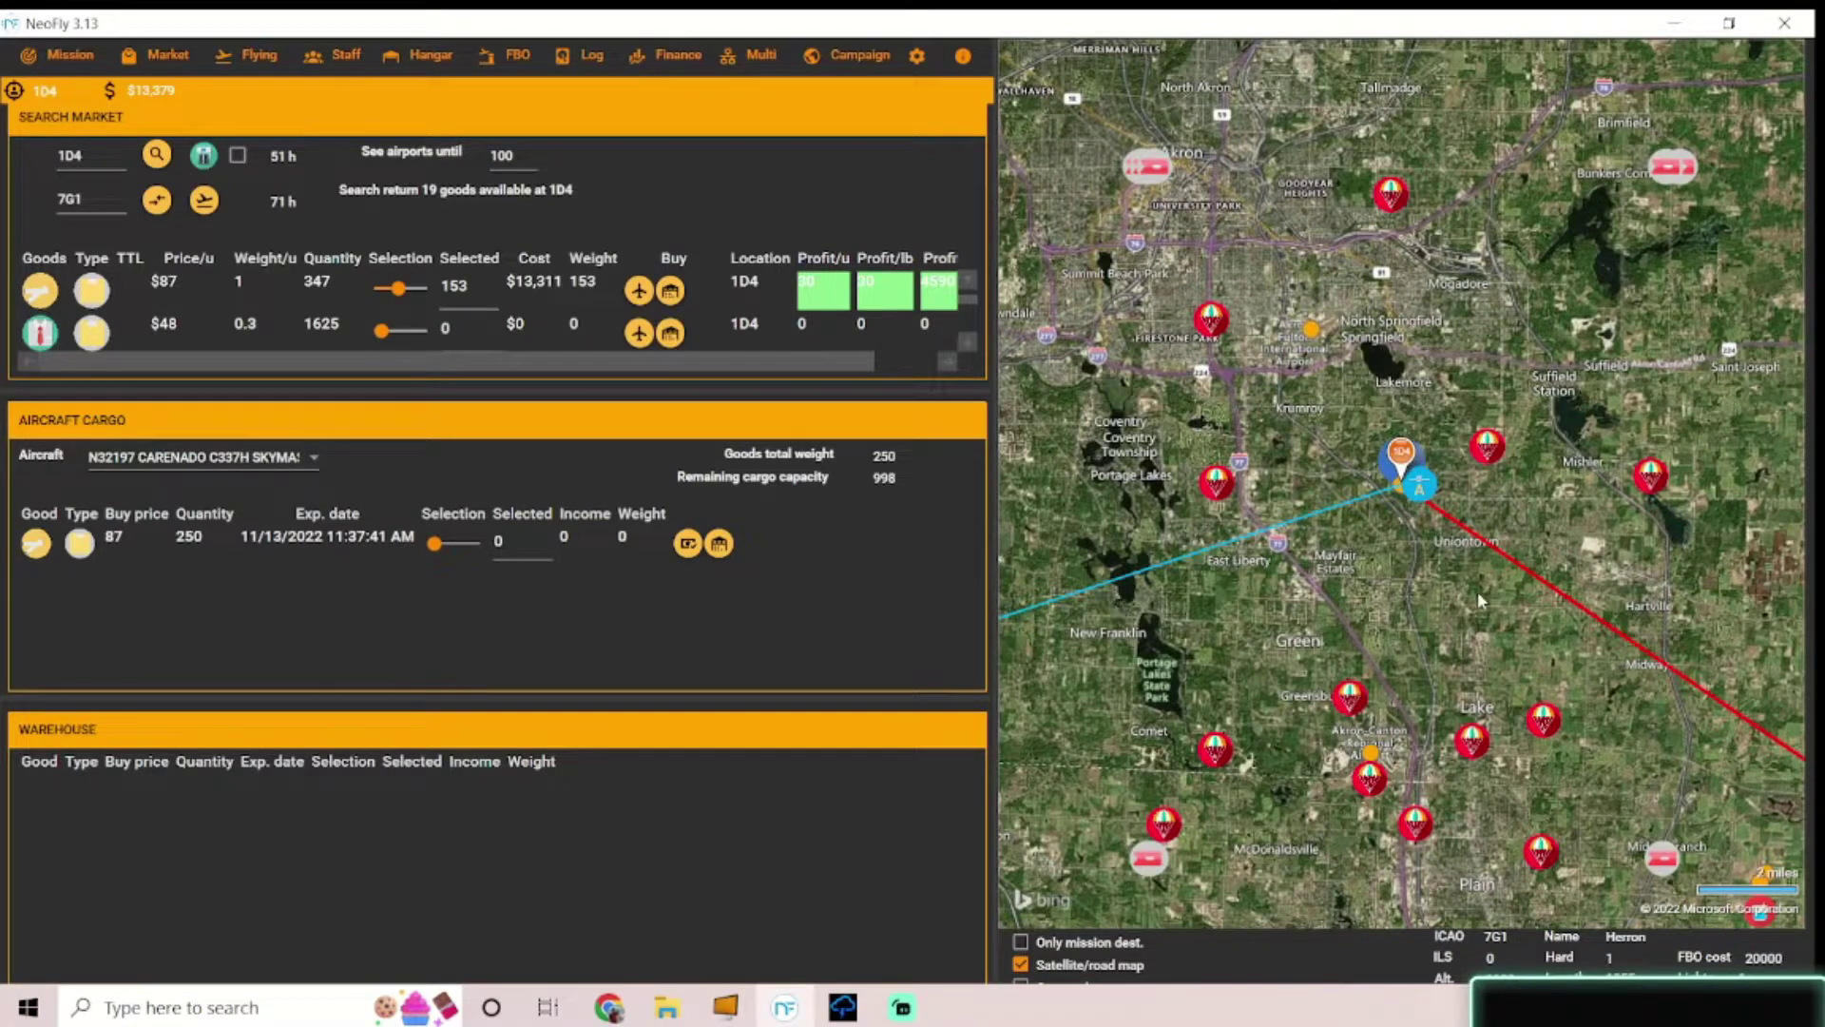
{"action": "left_click_drag", "start_coordinate": [1477, 590], "coordinate": [1254, 496]}
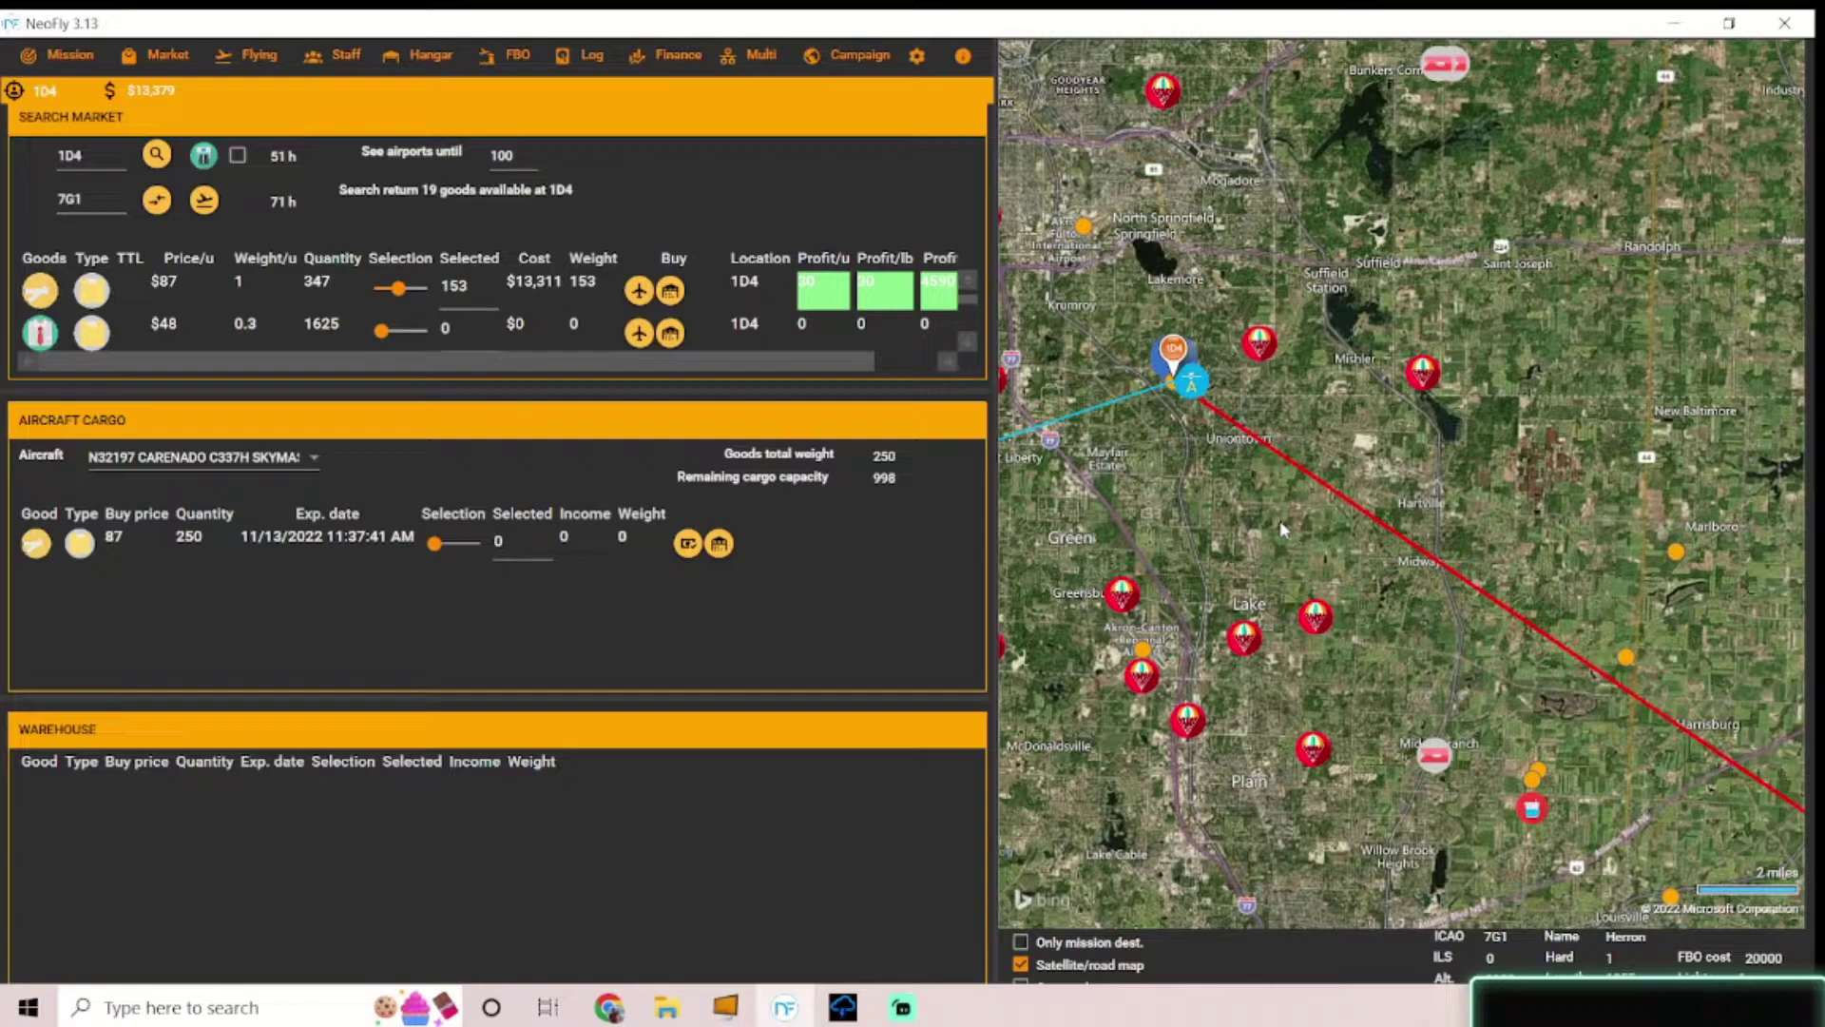
{"action": "scroll", "coordinate": [1331, 521], "scroll_direction": "down", "scroll_amount": 2}
{"action": "scroll", "coordinate": [1306, 464], "scroll_direction": "down", "scroll_amount": 5}
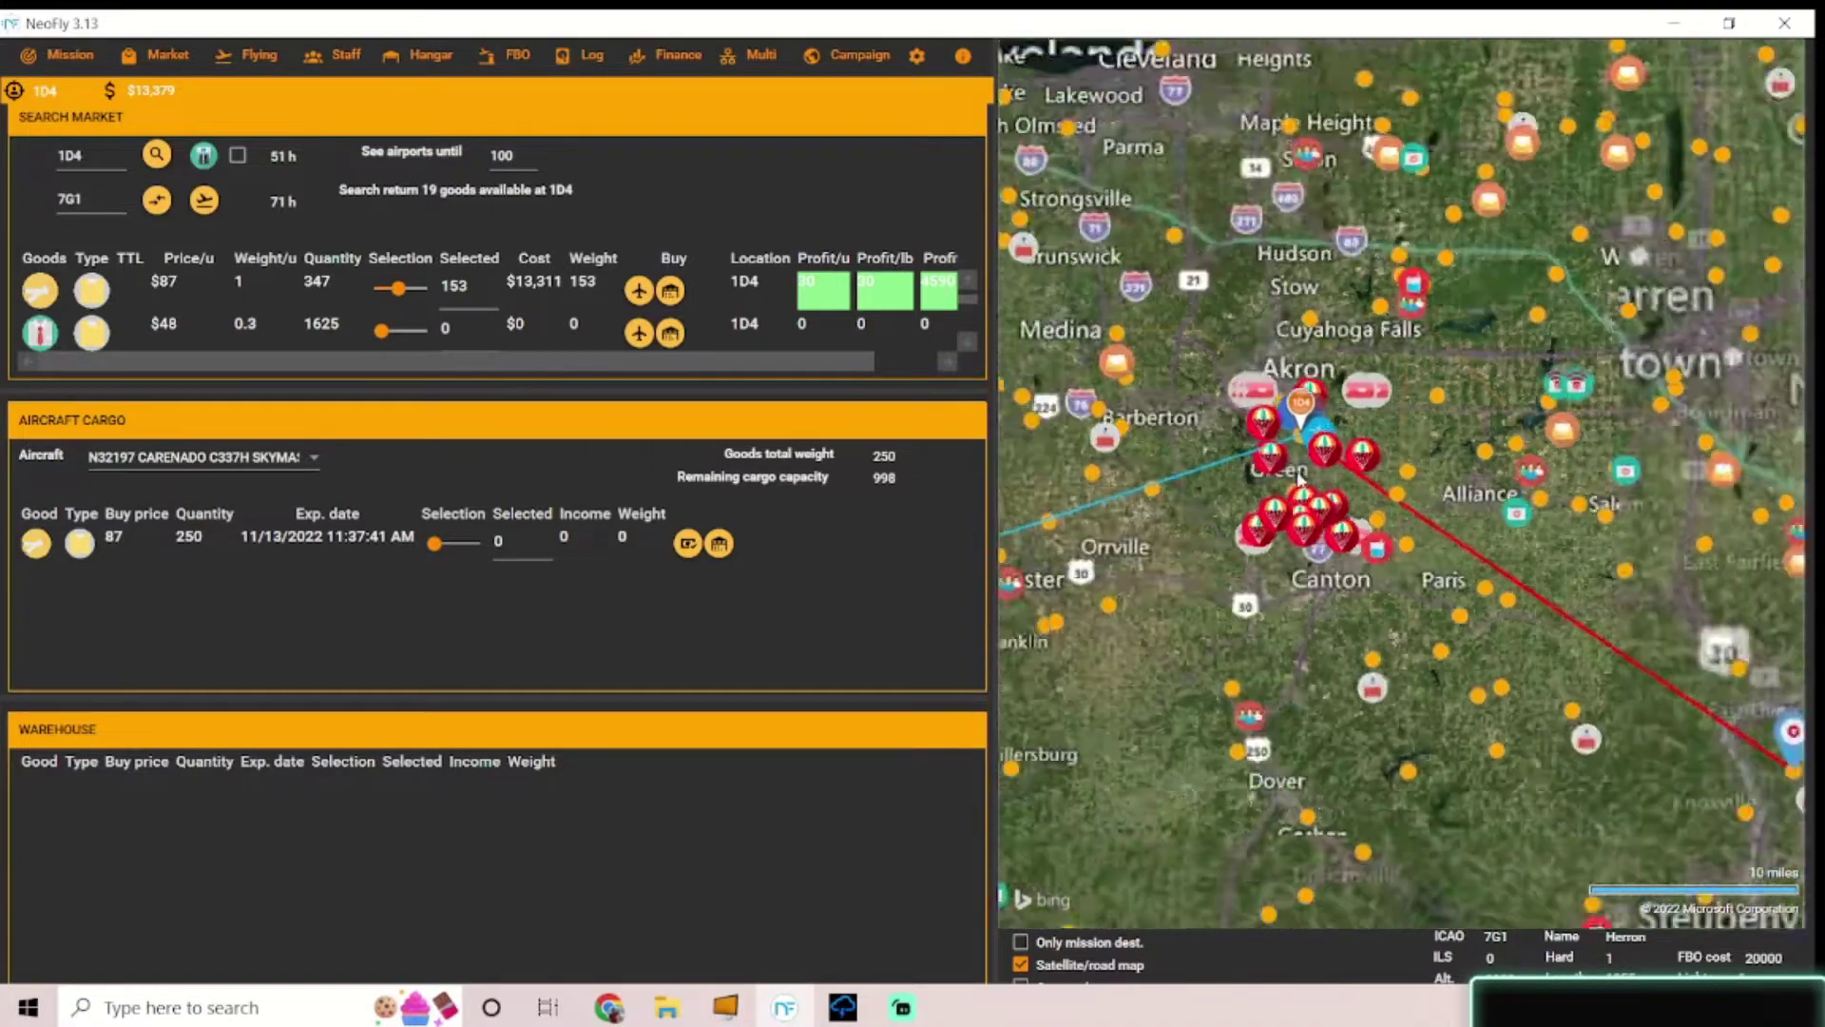
{"action": "left_click_drag", "start_coordinate": [1168, 560], "coordinate": [1338, 530]}
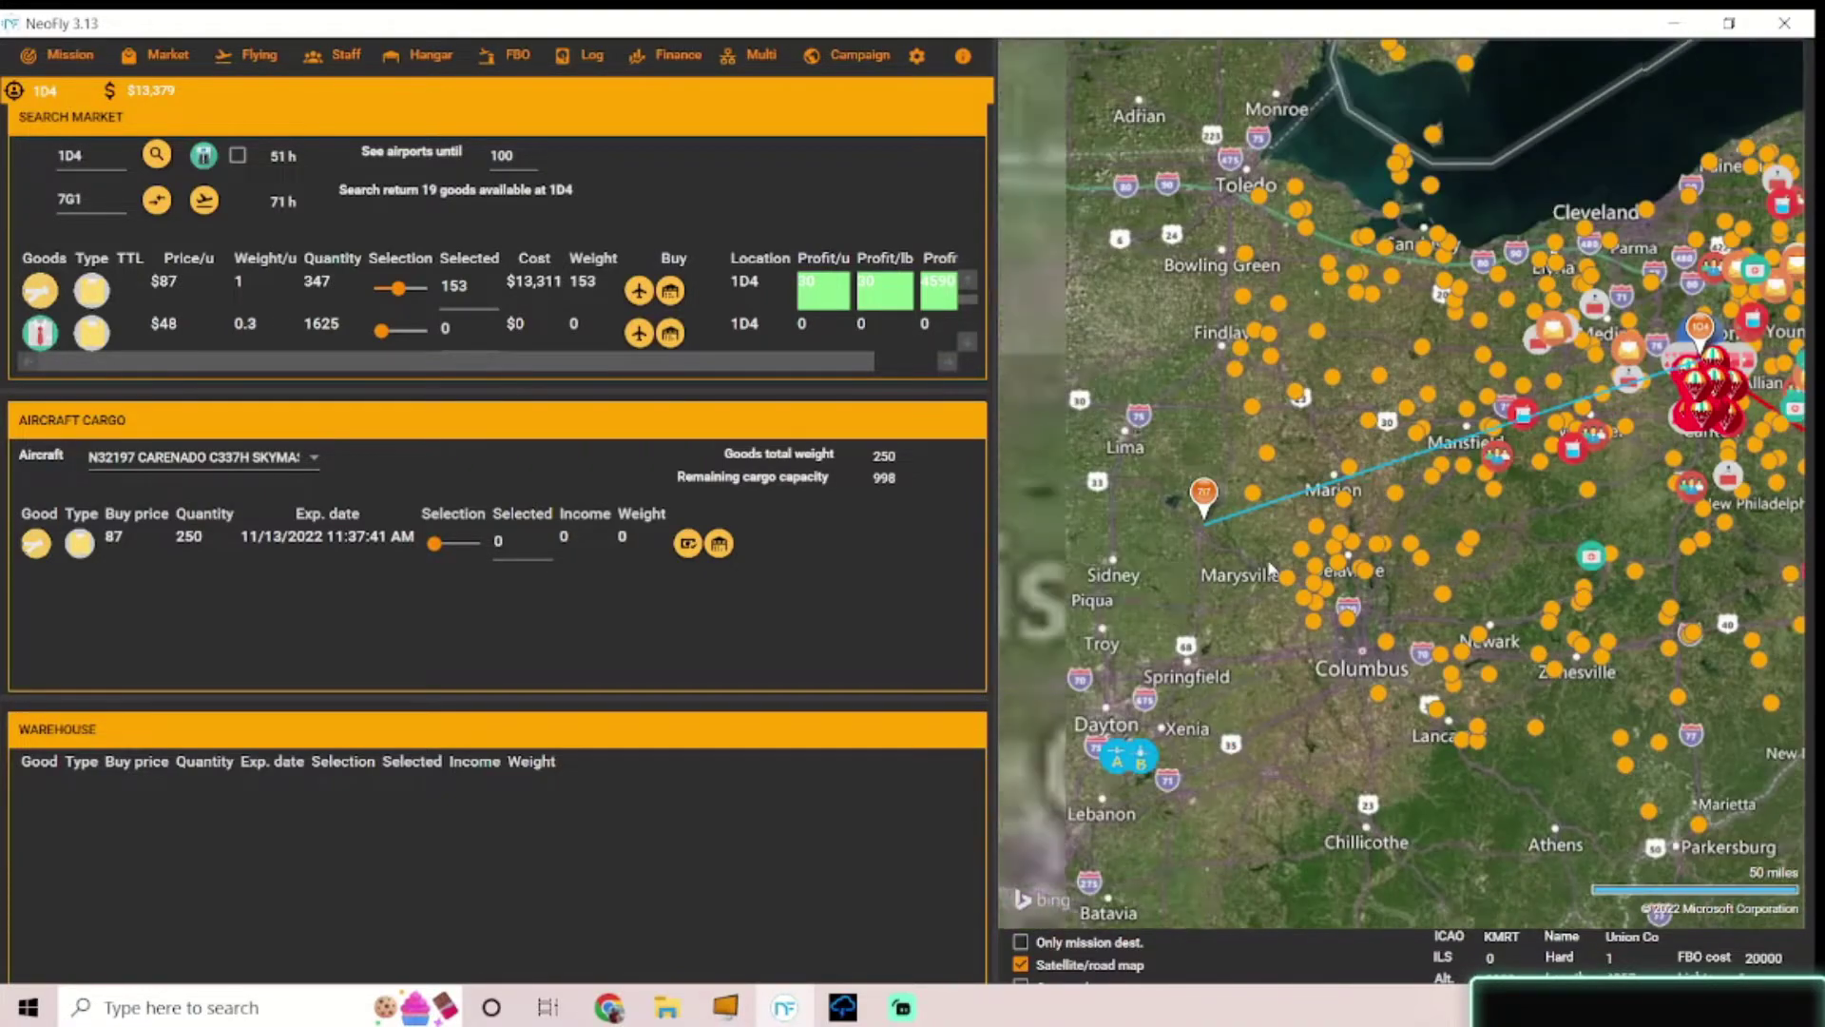
{"action": "left_click_drag", "start_coordinate": [1114, 649], "coordinate": [1219, 590]}
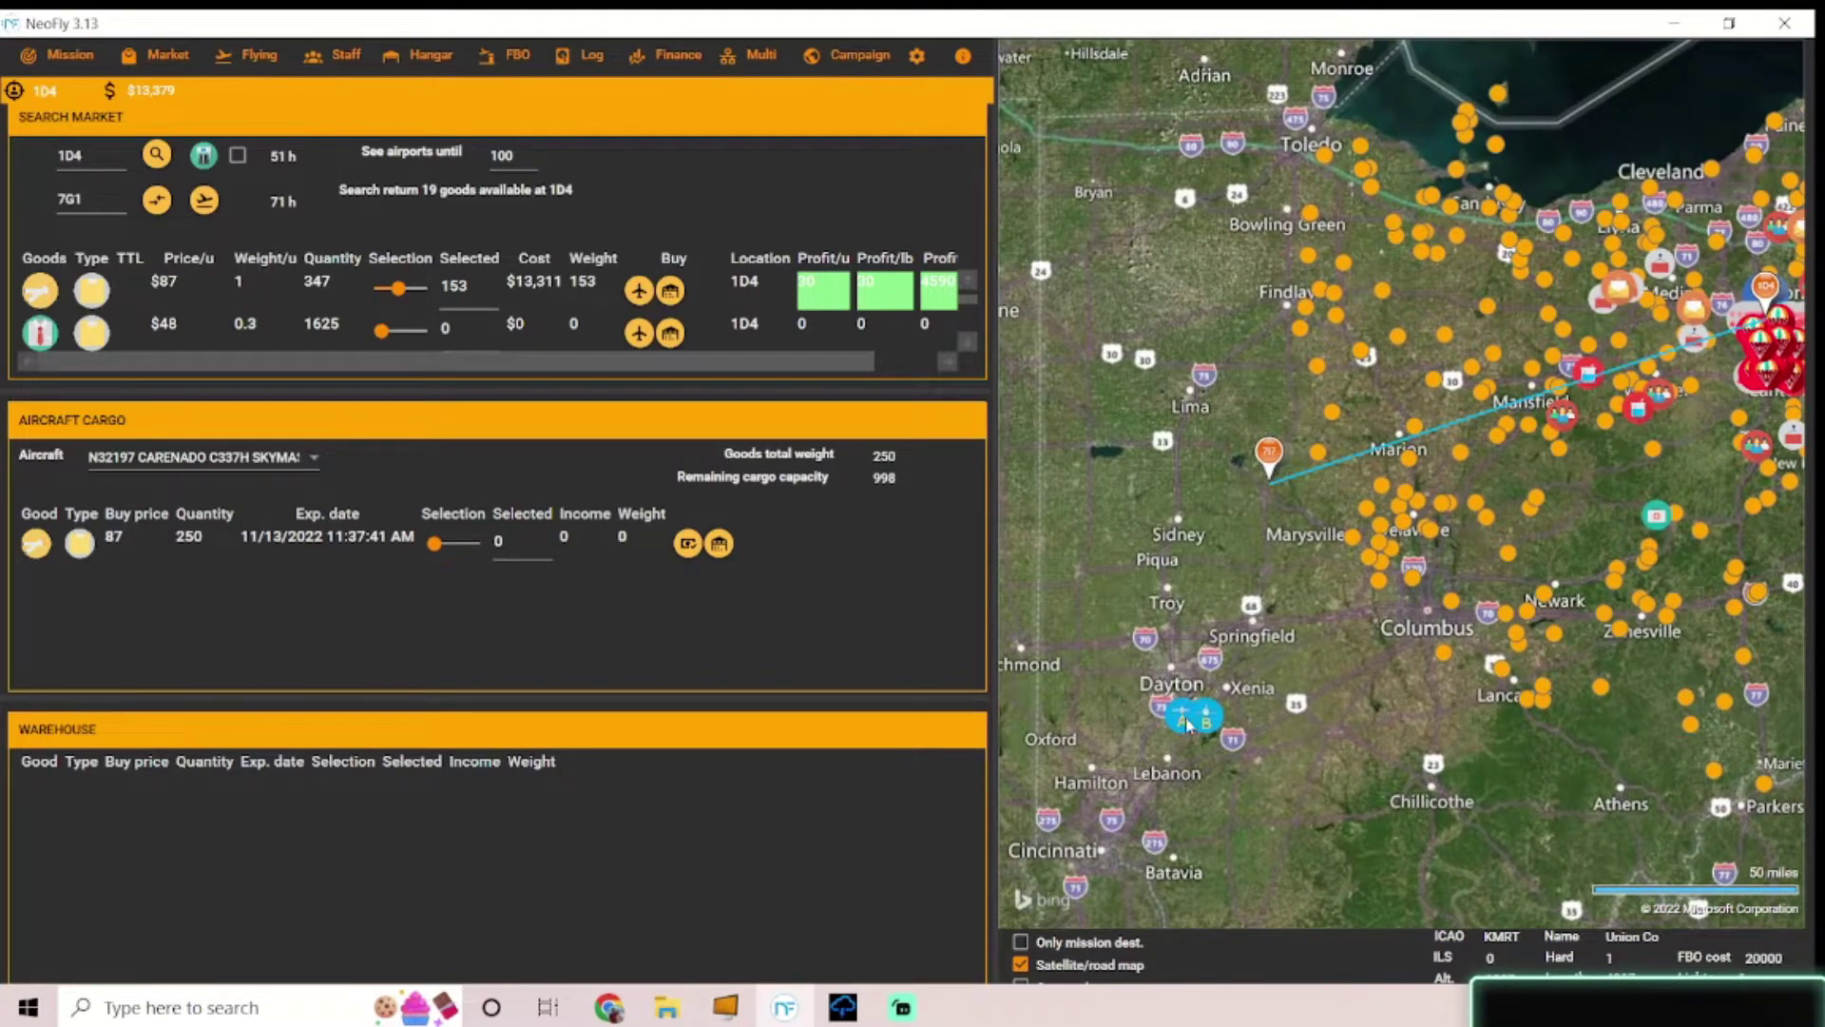
- Zoom in and centre the satellite map on Mayfield Airport's runway
{"action": "scroll", "coordinate": [1455, 484], "scroll_direction": "up", "scroll_amount": 3}
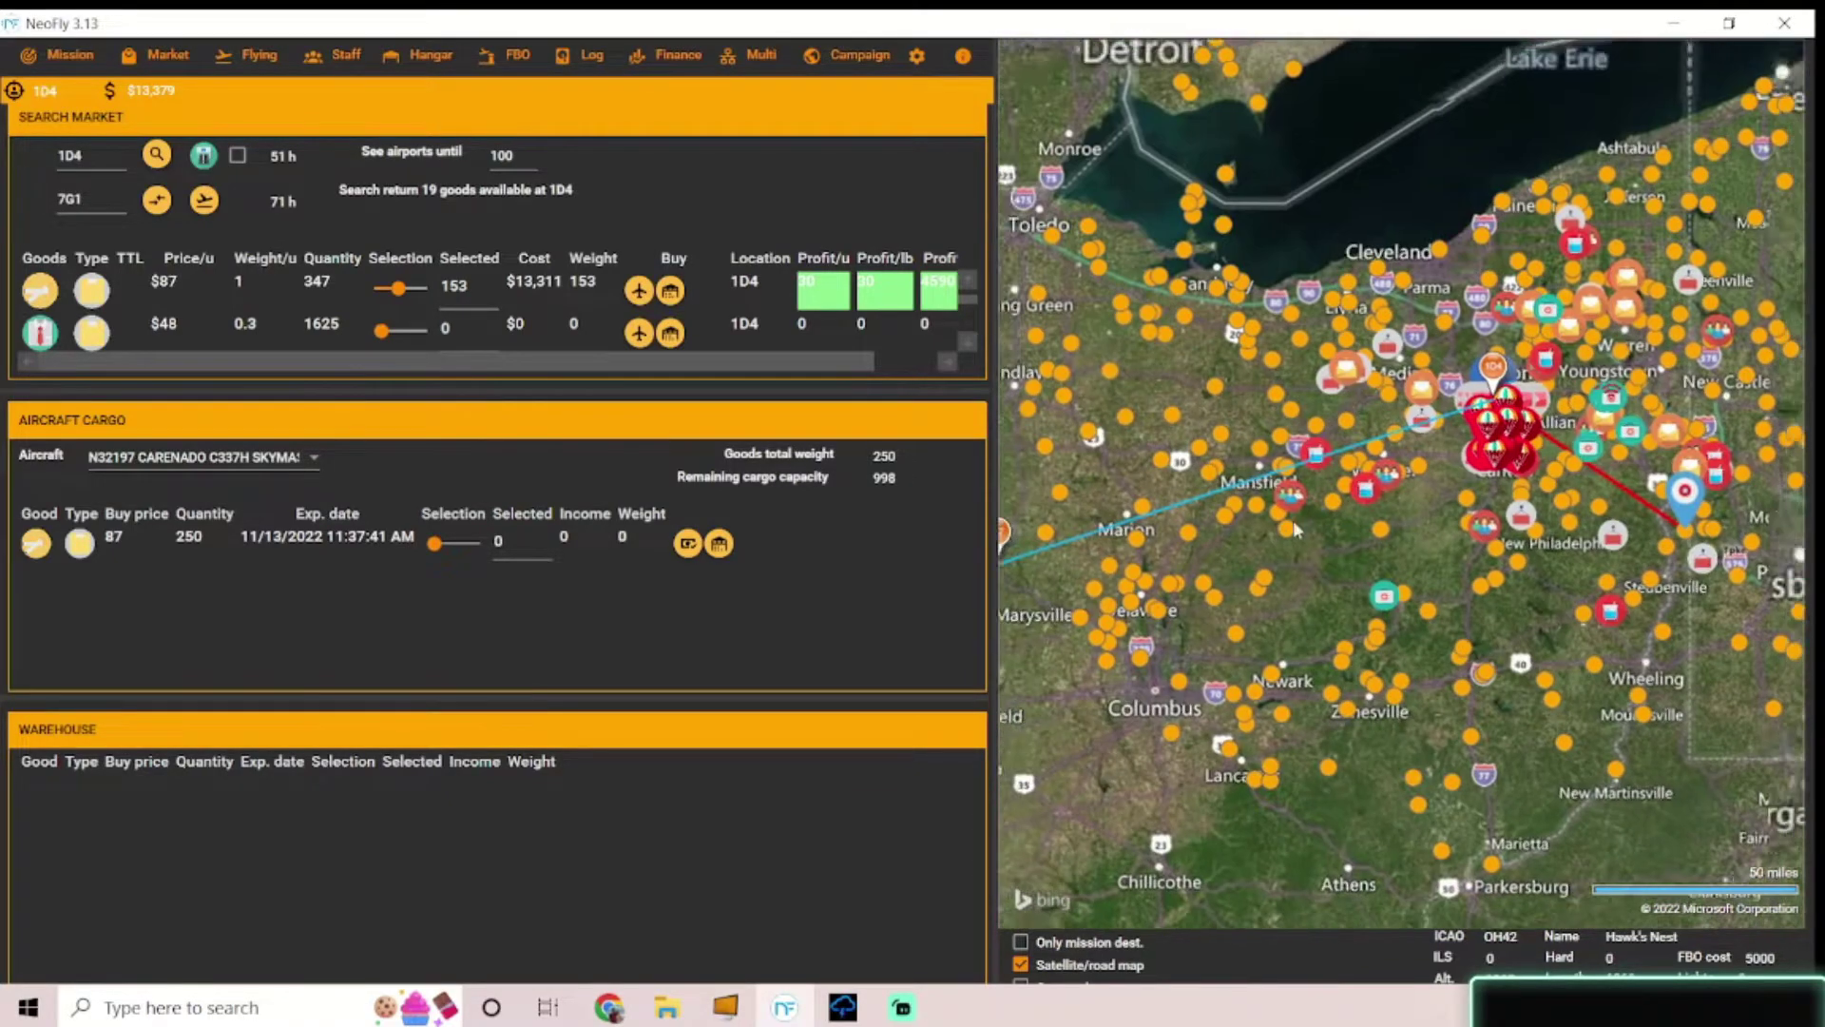
{"action": "scroll", "coordinate": [1497, 423], "scroll_direction": "up", "scroll_amount": 2}
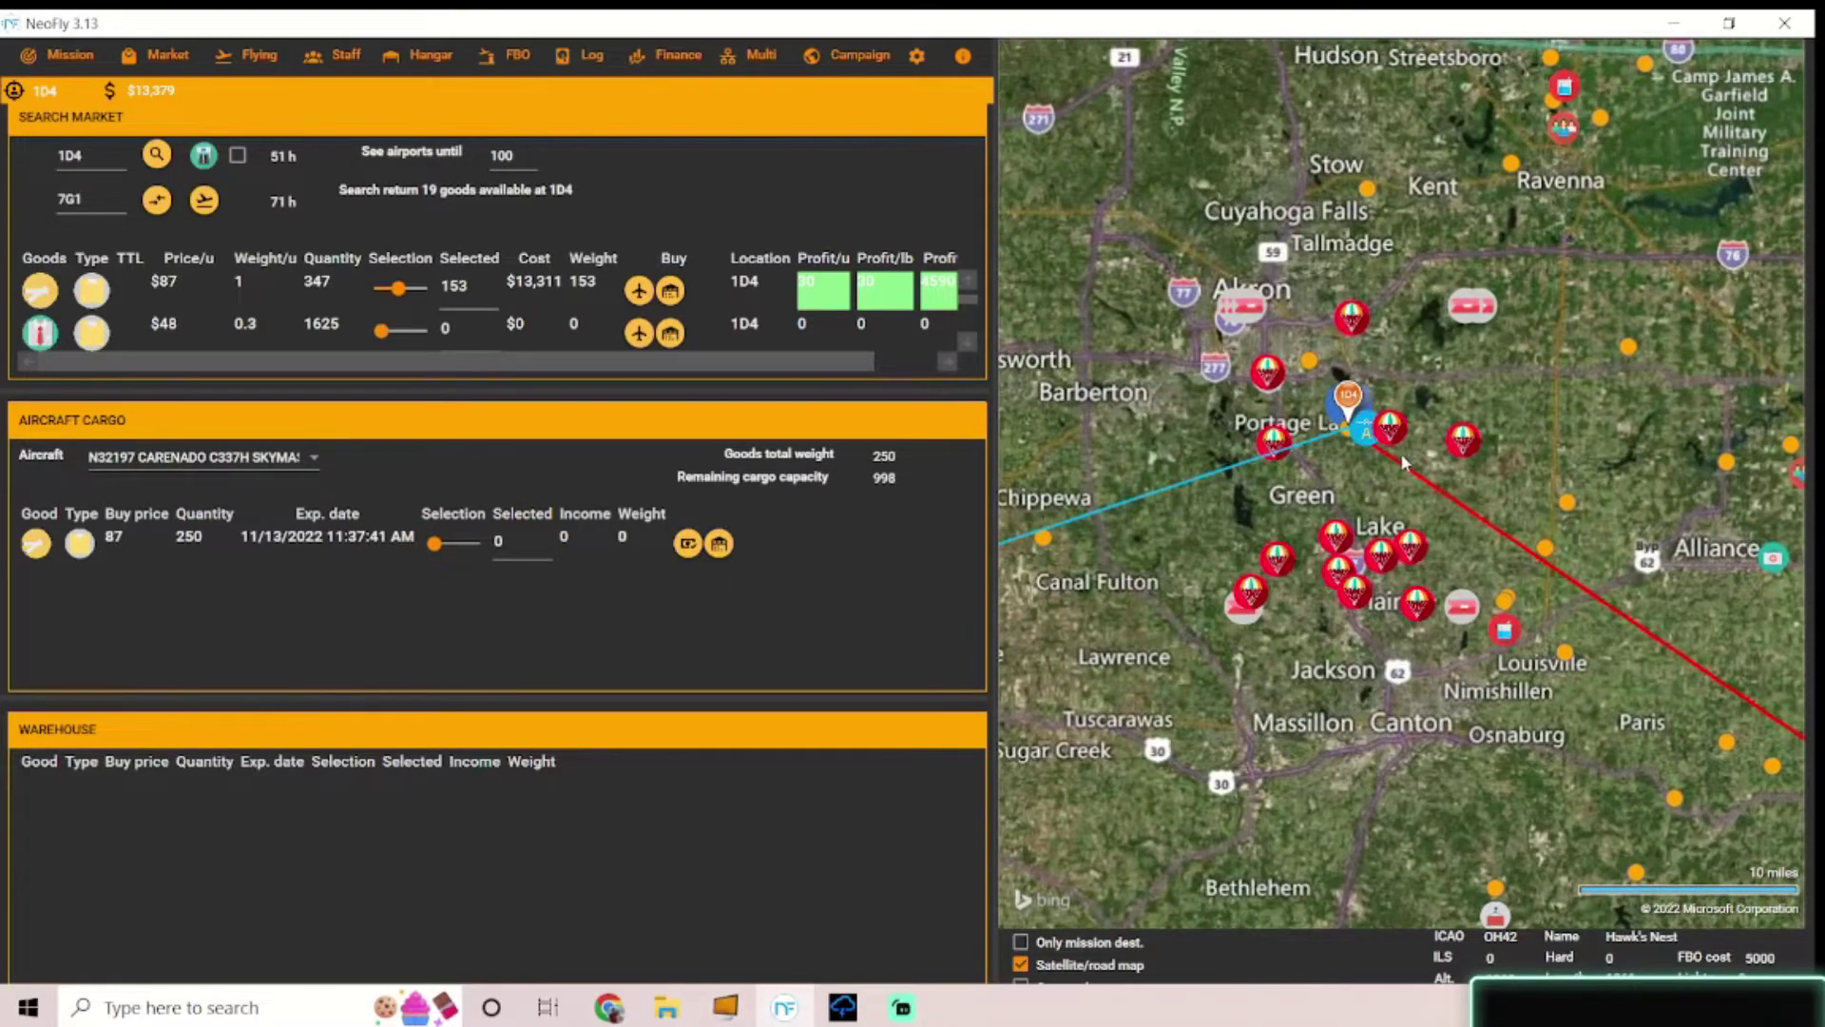
{"action": "scroll", "coordinate": [1359, 394], "scroll_direction": "up", "scroll_amount": 4}
{"action": "scroll", "coordinate": [1367, 392], "scroll_direction": "up", "scroll_amount": 1}
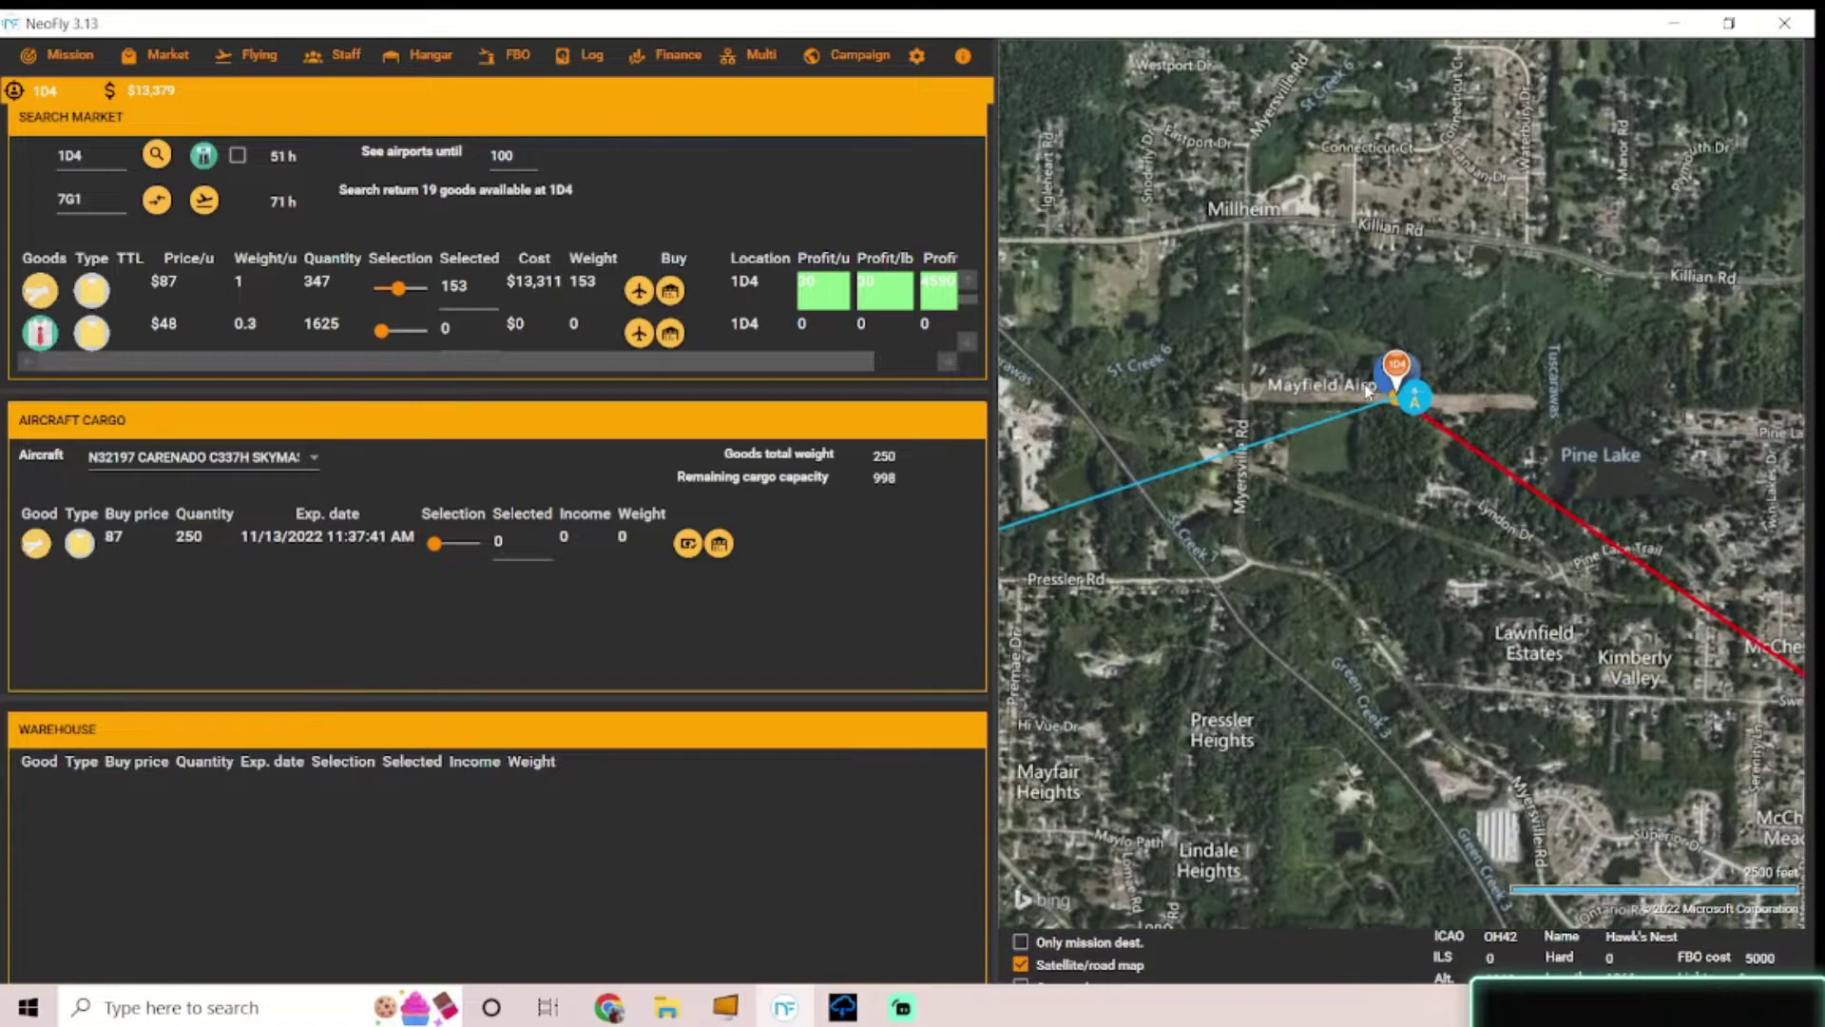
{"action": "scroll", "coordinate": [1366, 391], "scroll_direction": "up", "scroll_amount": 1}
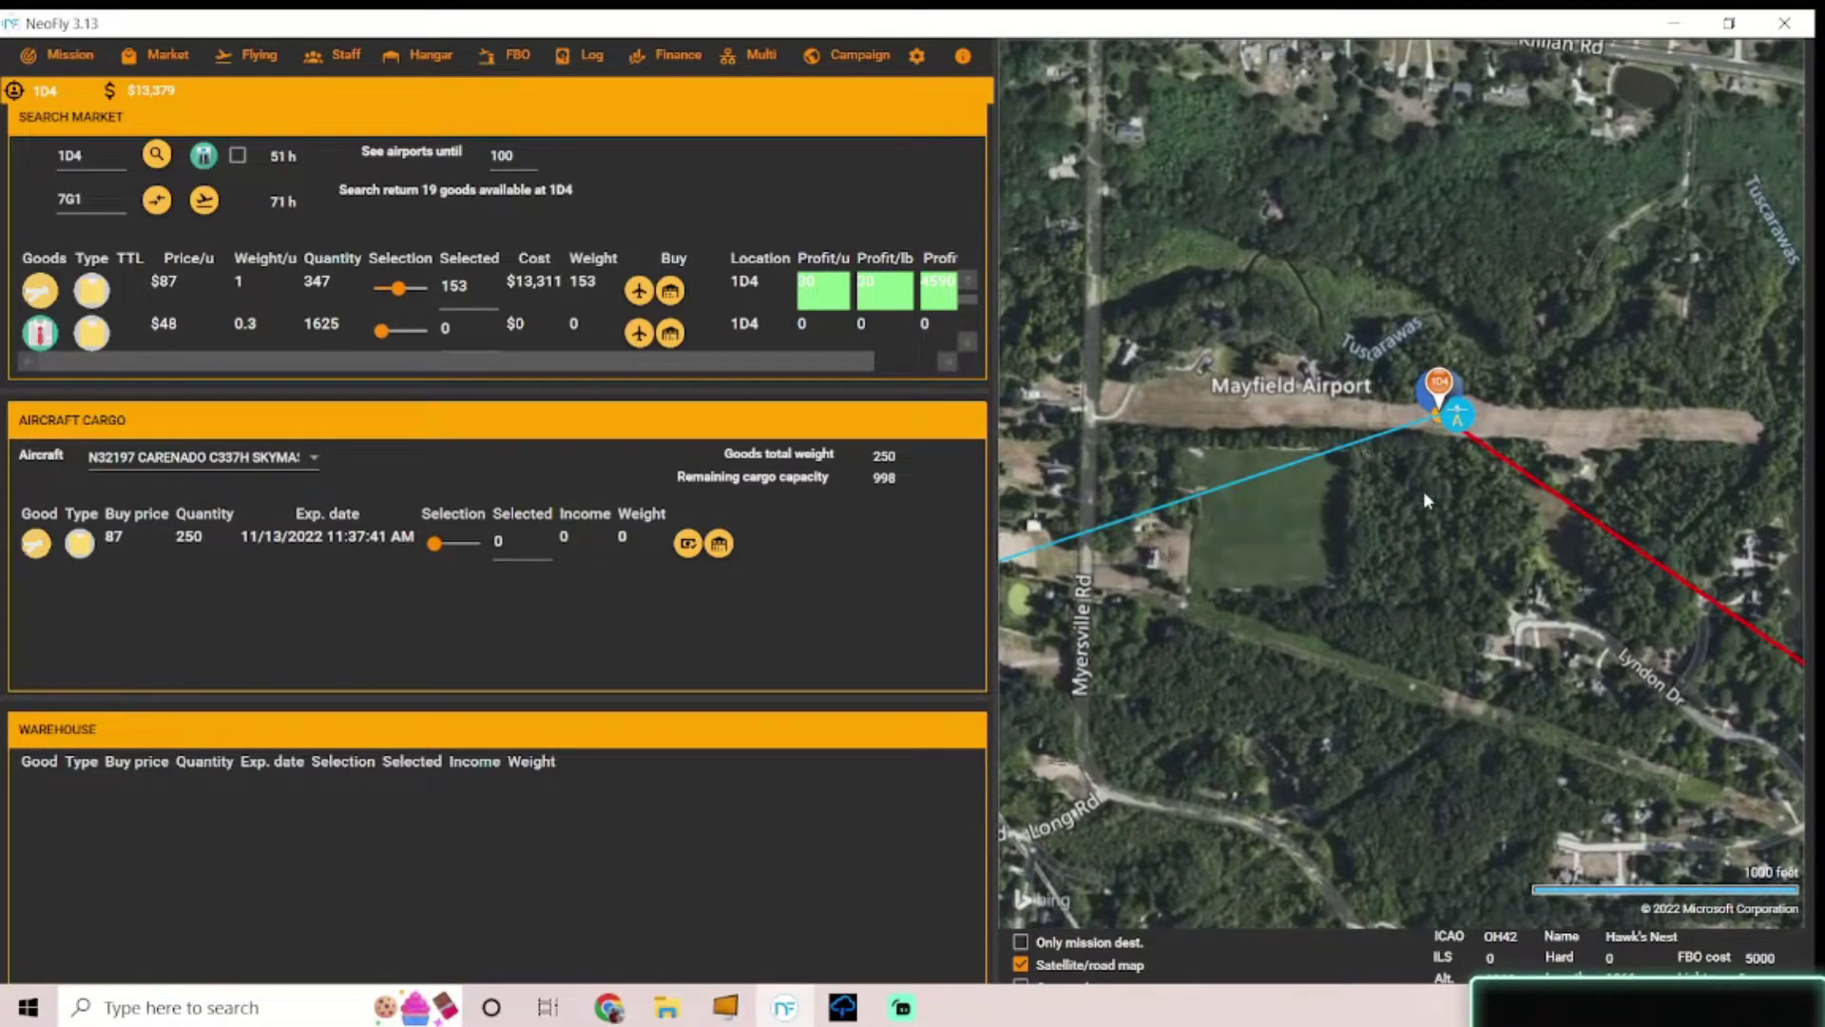
{"action": "left_click_drag", "start_coordinate": [1423, 490], "coordinate": [1357, 479]}
{"action": "scroll", "coordinate": [1277, 404], "scroll_direction": "down", "scroll_amount": 1}
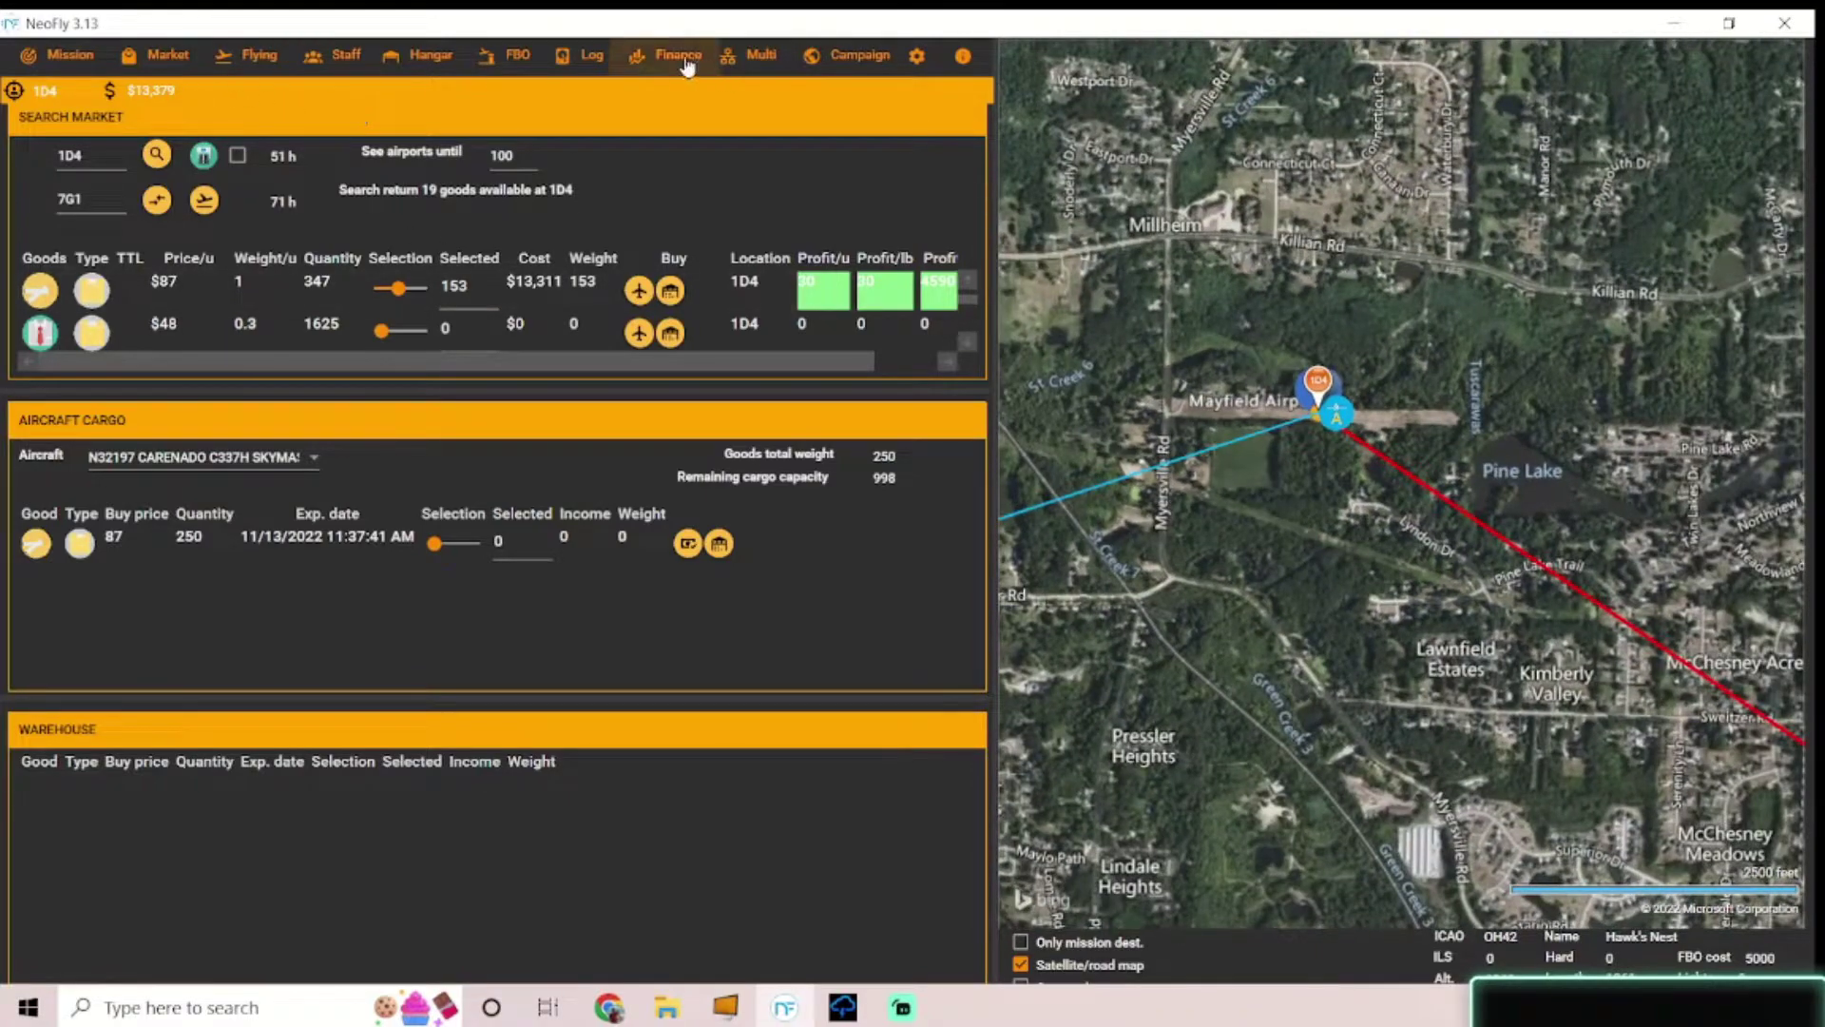
{"action": "left_click", "coordinate": [224, 57]}
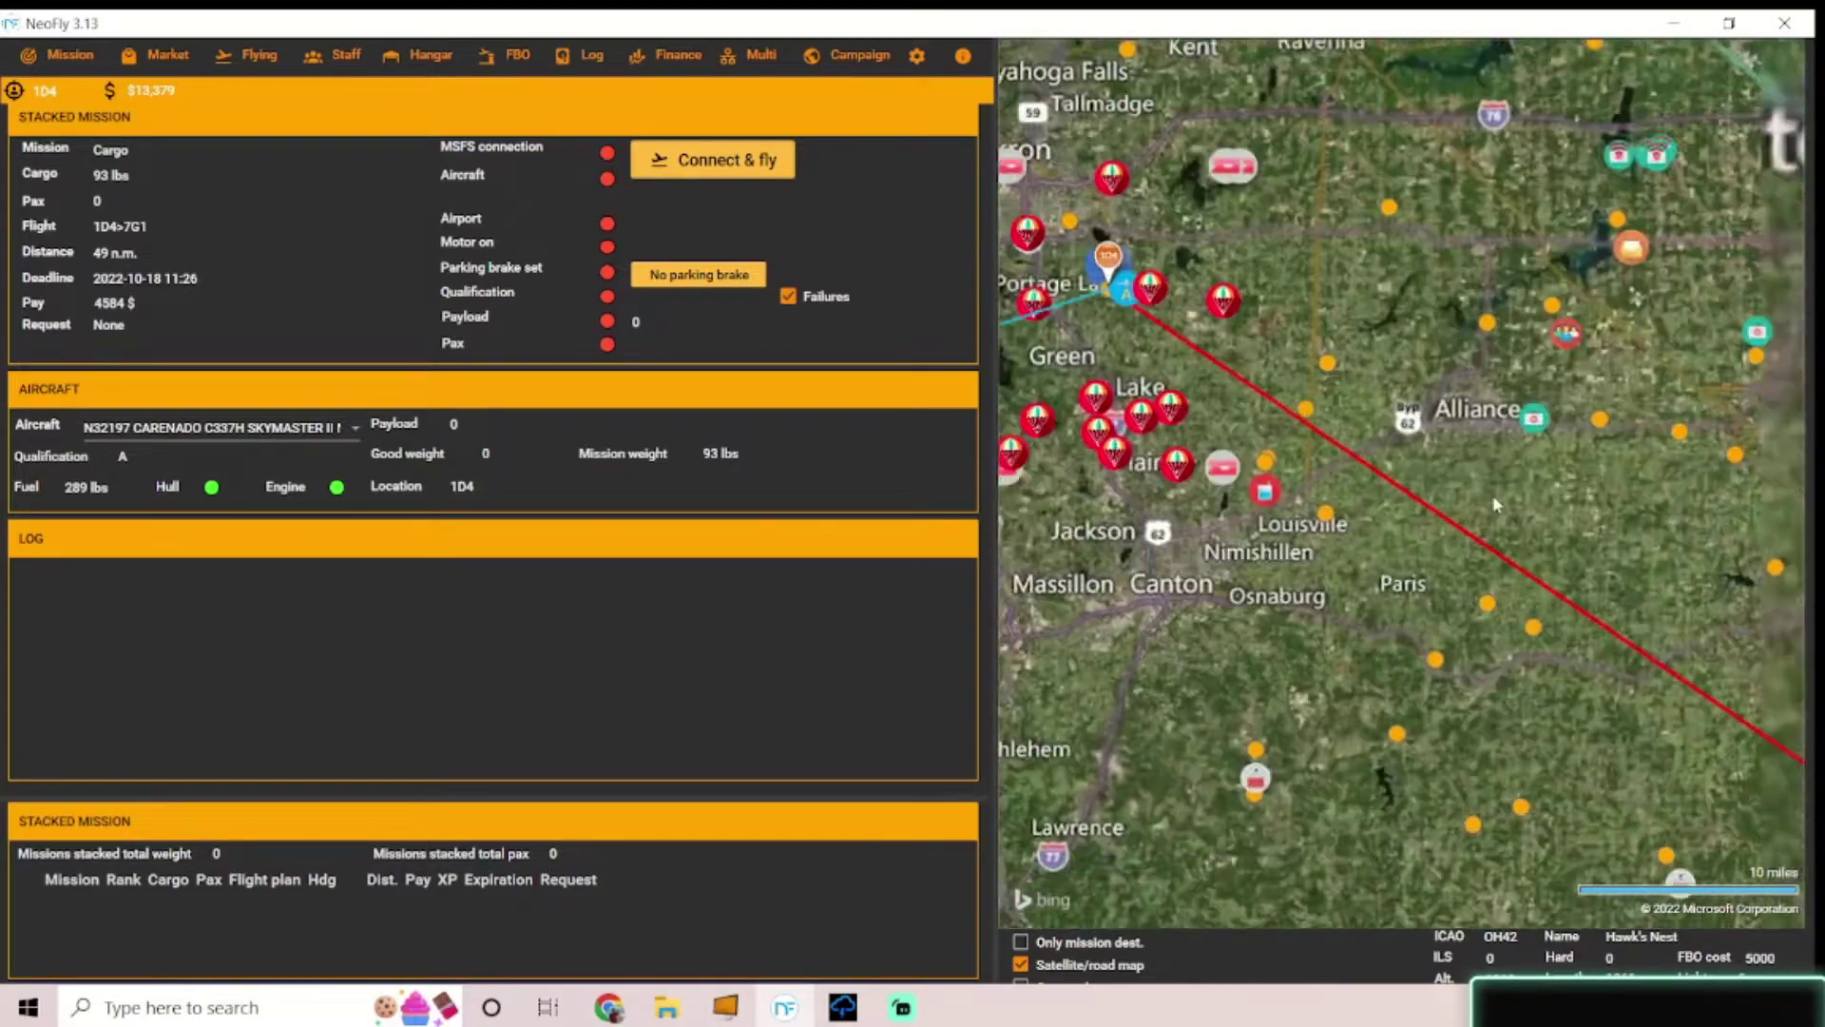
{"action": "scroll", "coordinate": [1616, 737], "scroll_direction": "up", "scroll_amount": 4}
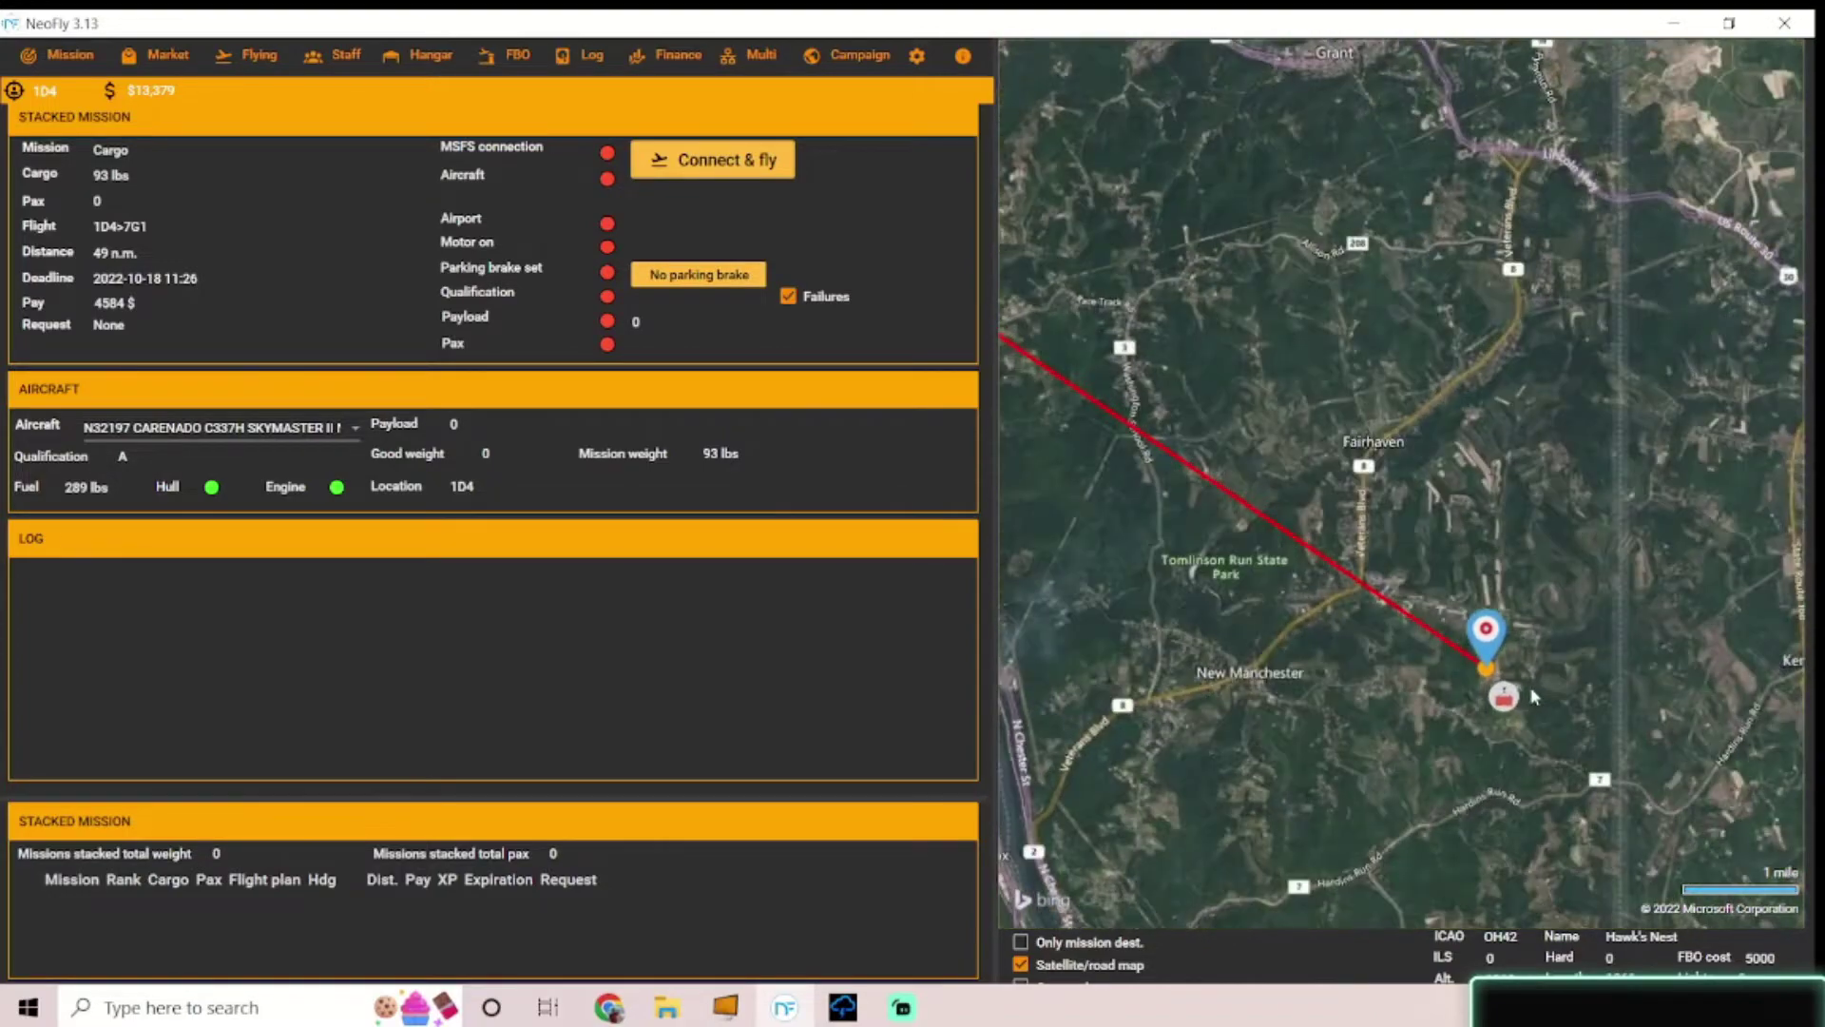
{"action": "scroll", "coordinate": [1497, 690], "scroll_direction": "up", "scroll_amount": 4}
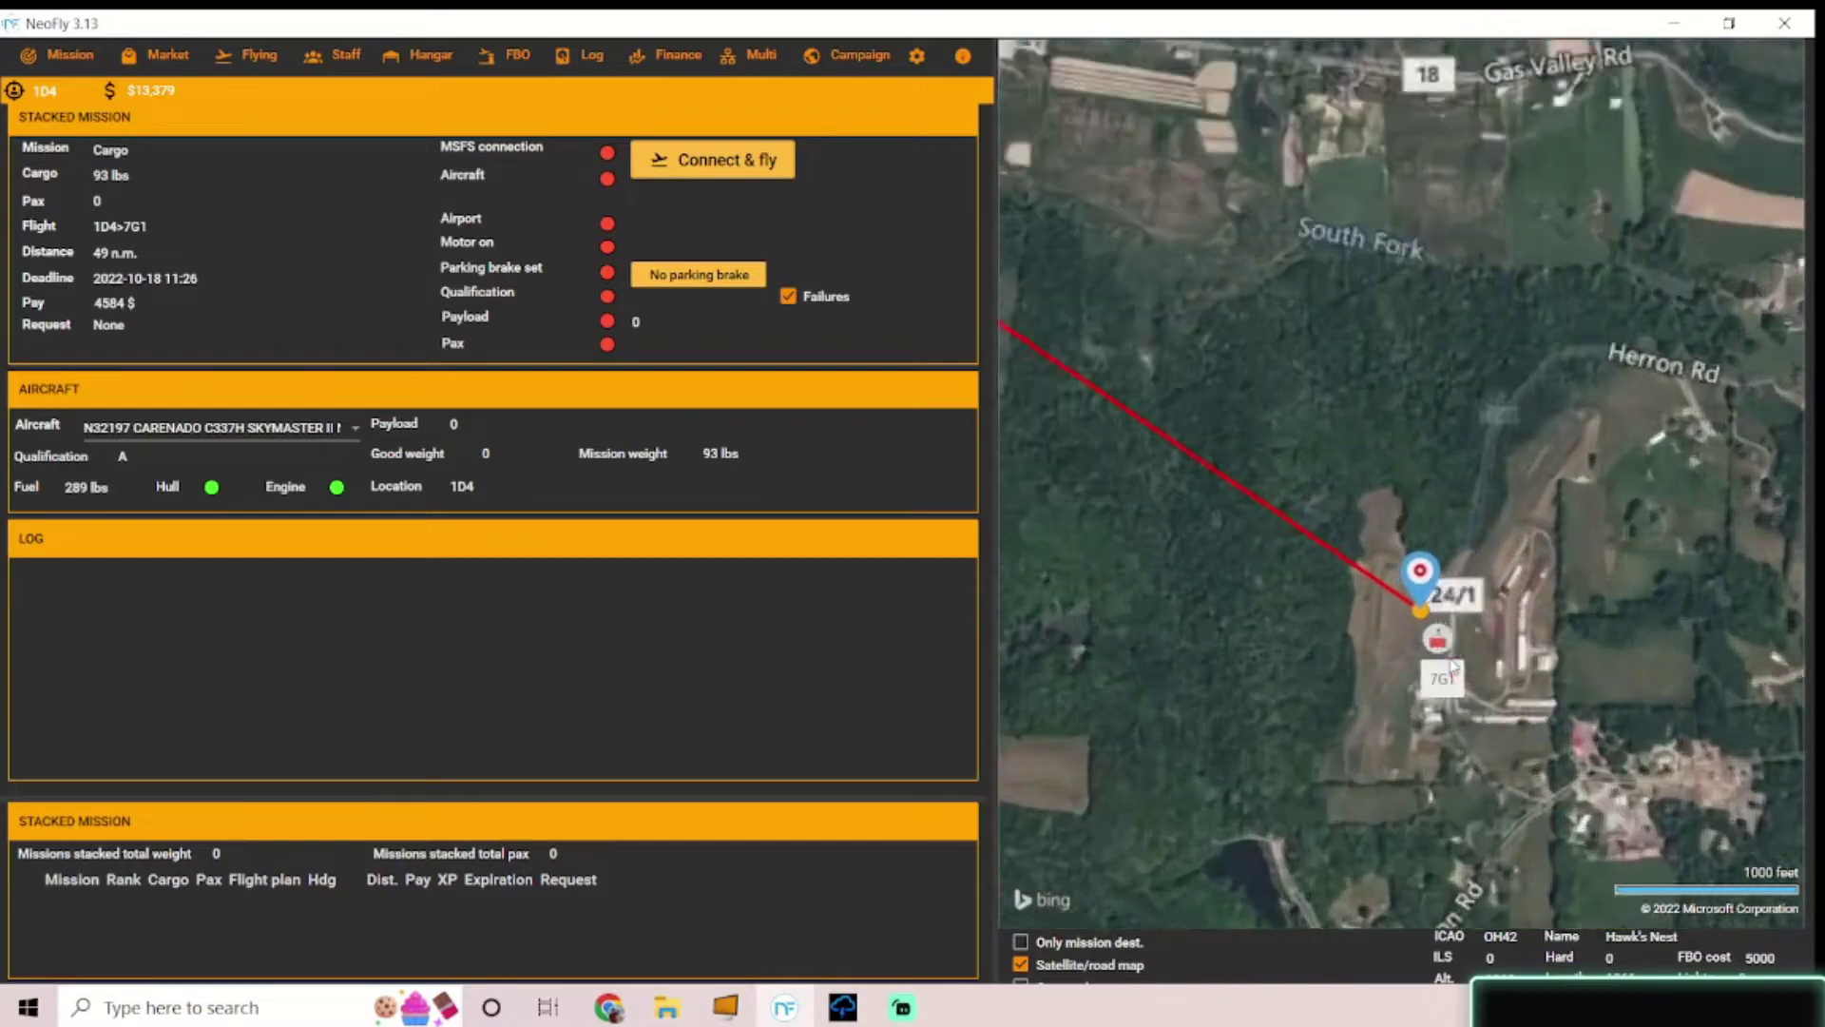
{"action": "scroll", "coordinate": [1446, 625], "scroll_direction": "down", "scroll_amount": 1}
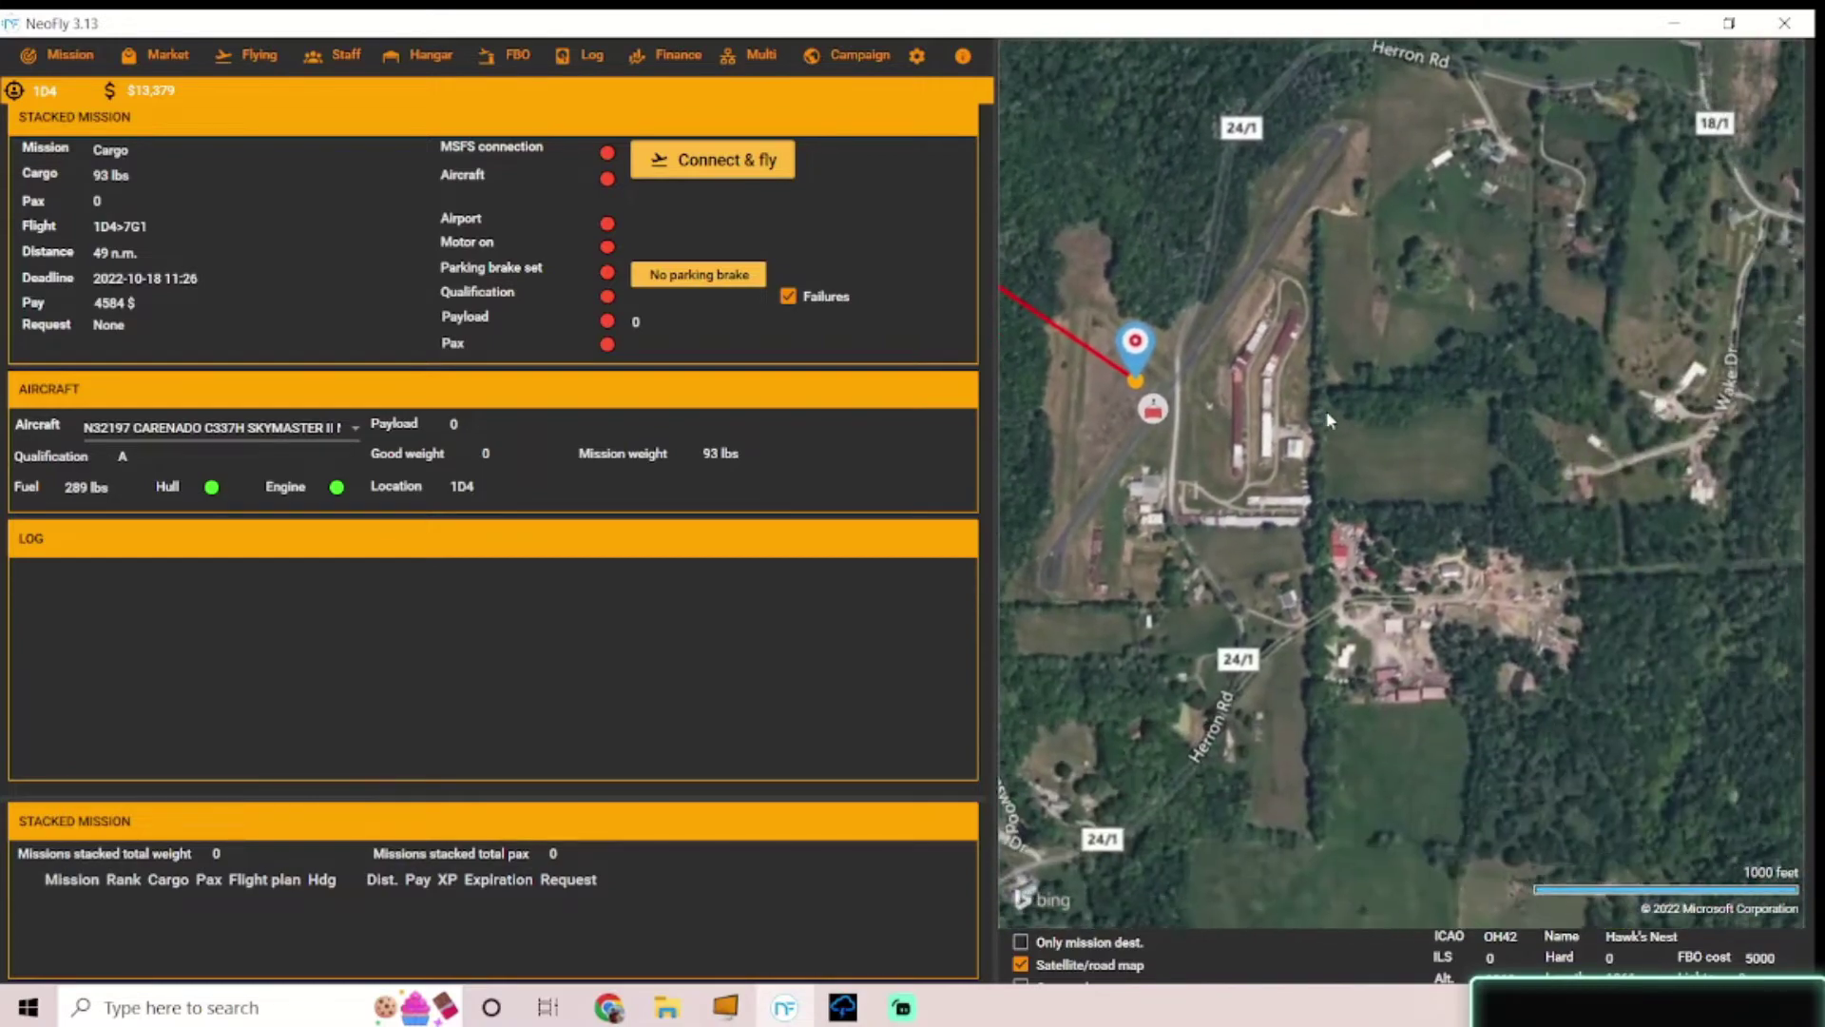
{"action": "scroll", "coordinate": [1454, 549], "scroll_direction": "down", "scroll_amount": 1}
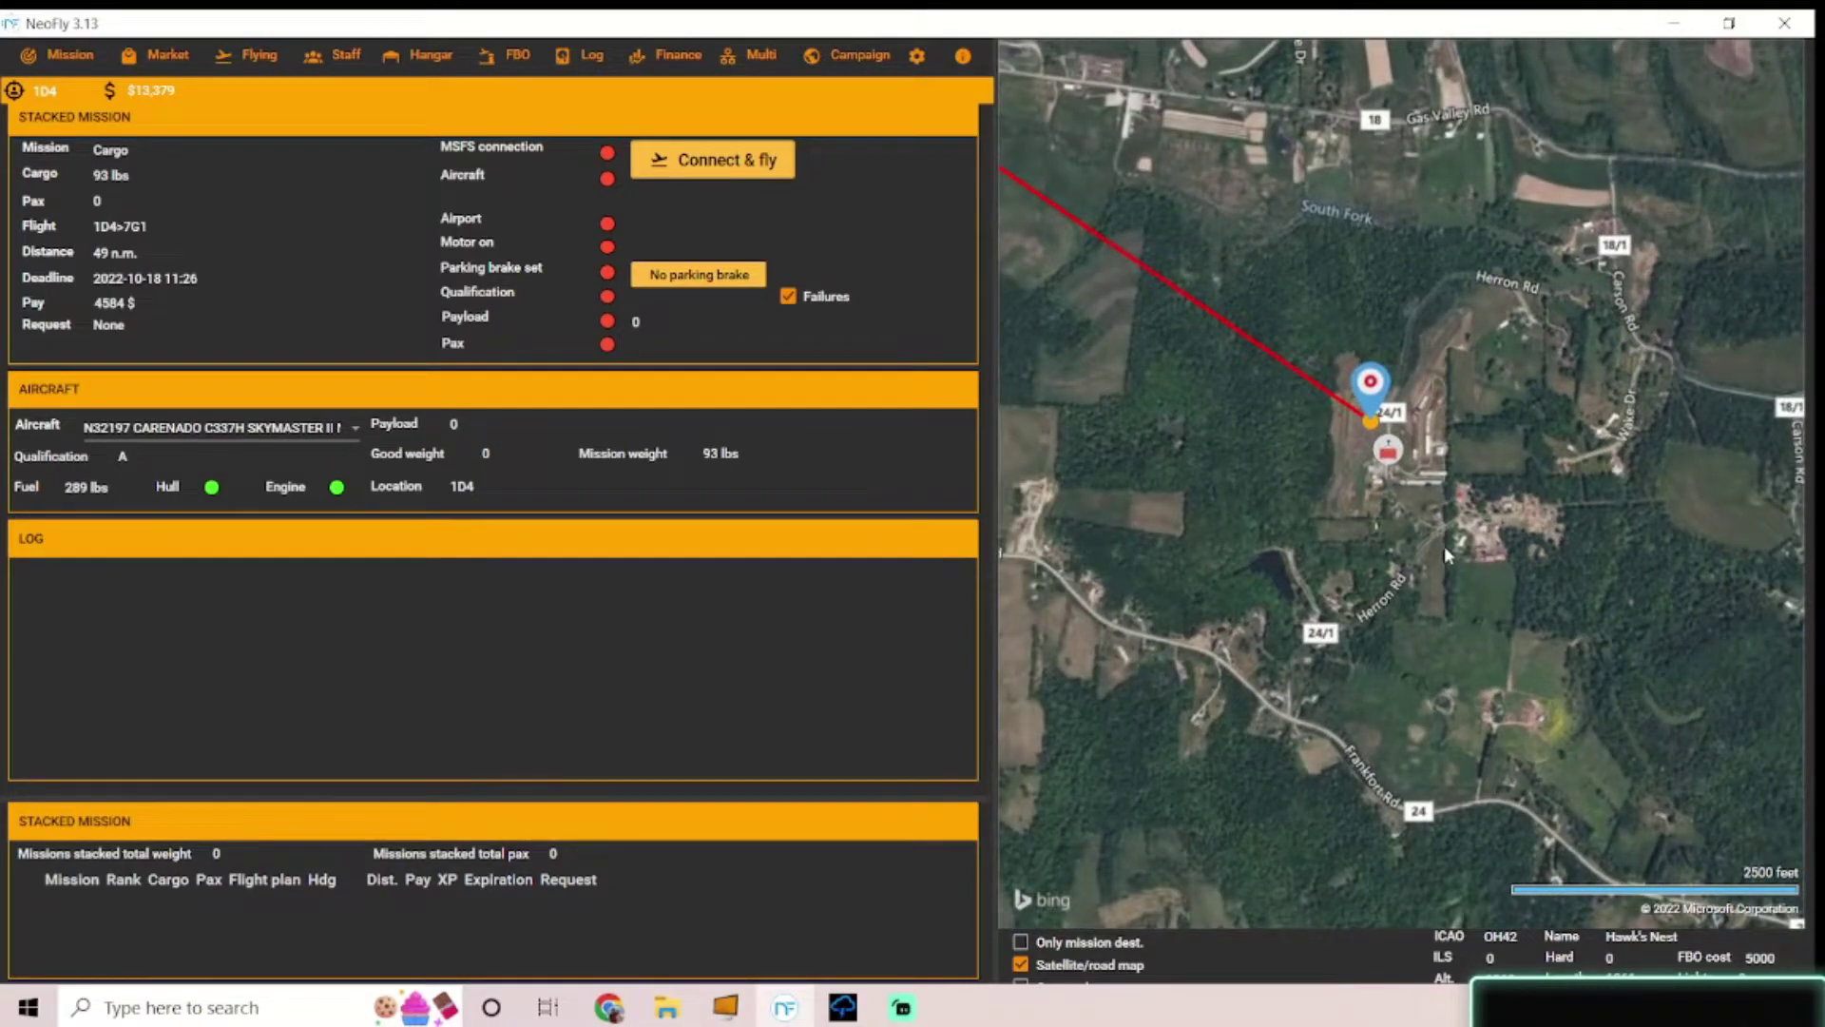
{"action": "scroll", "coordinate": [1444, 545], "scroll_direction": "down", "scroll_amount": 3}
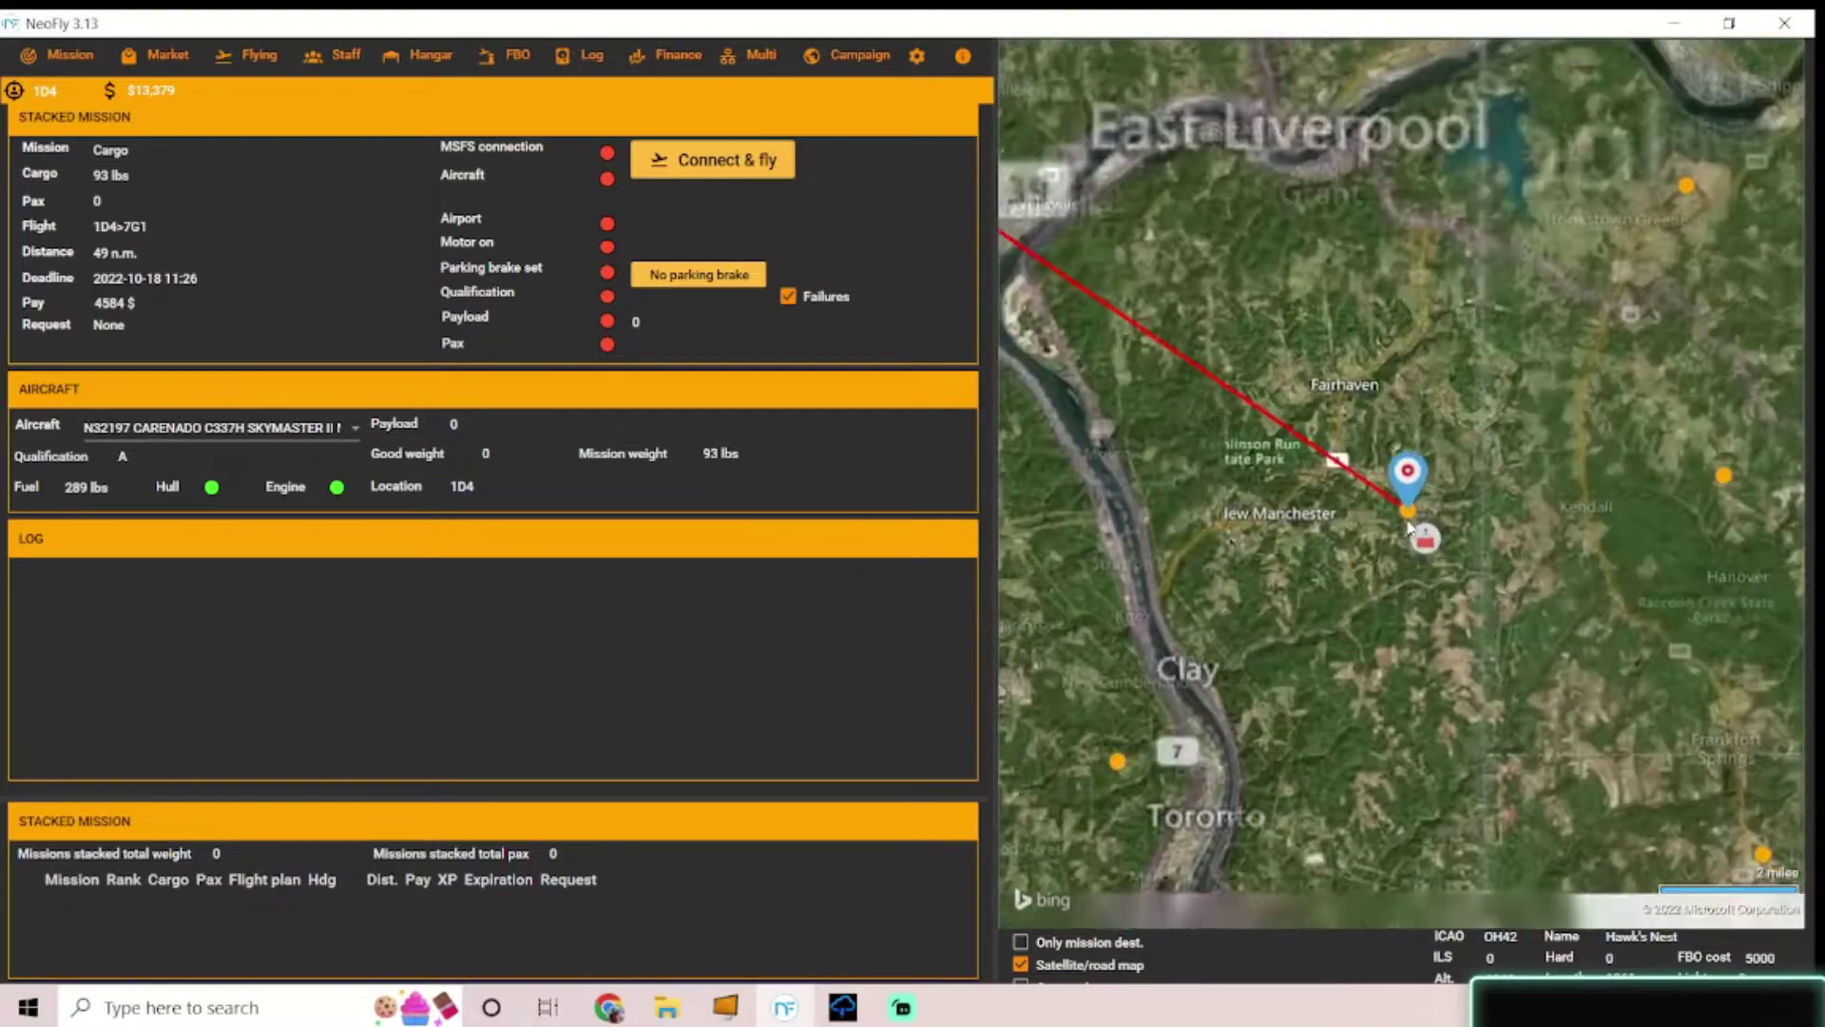
{"action": "scroll", "coordinate": [1407, 526], "scroll_direction": "up", "scroll_amount": 1}
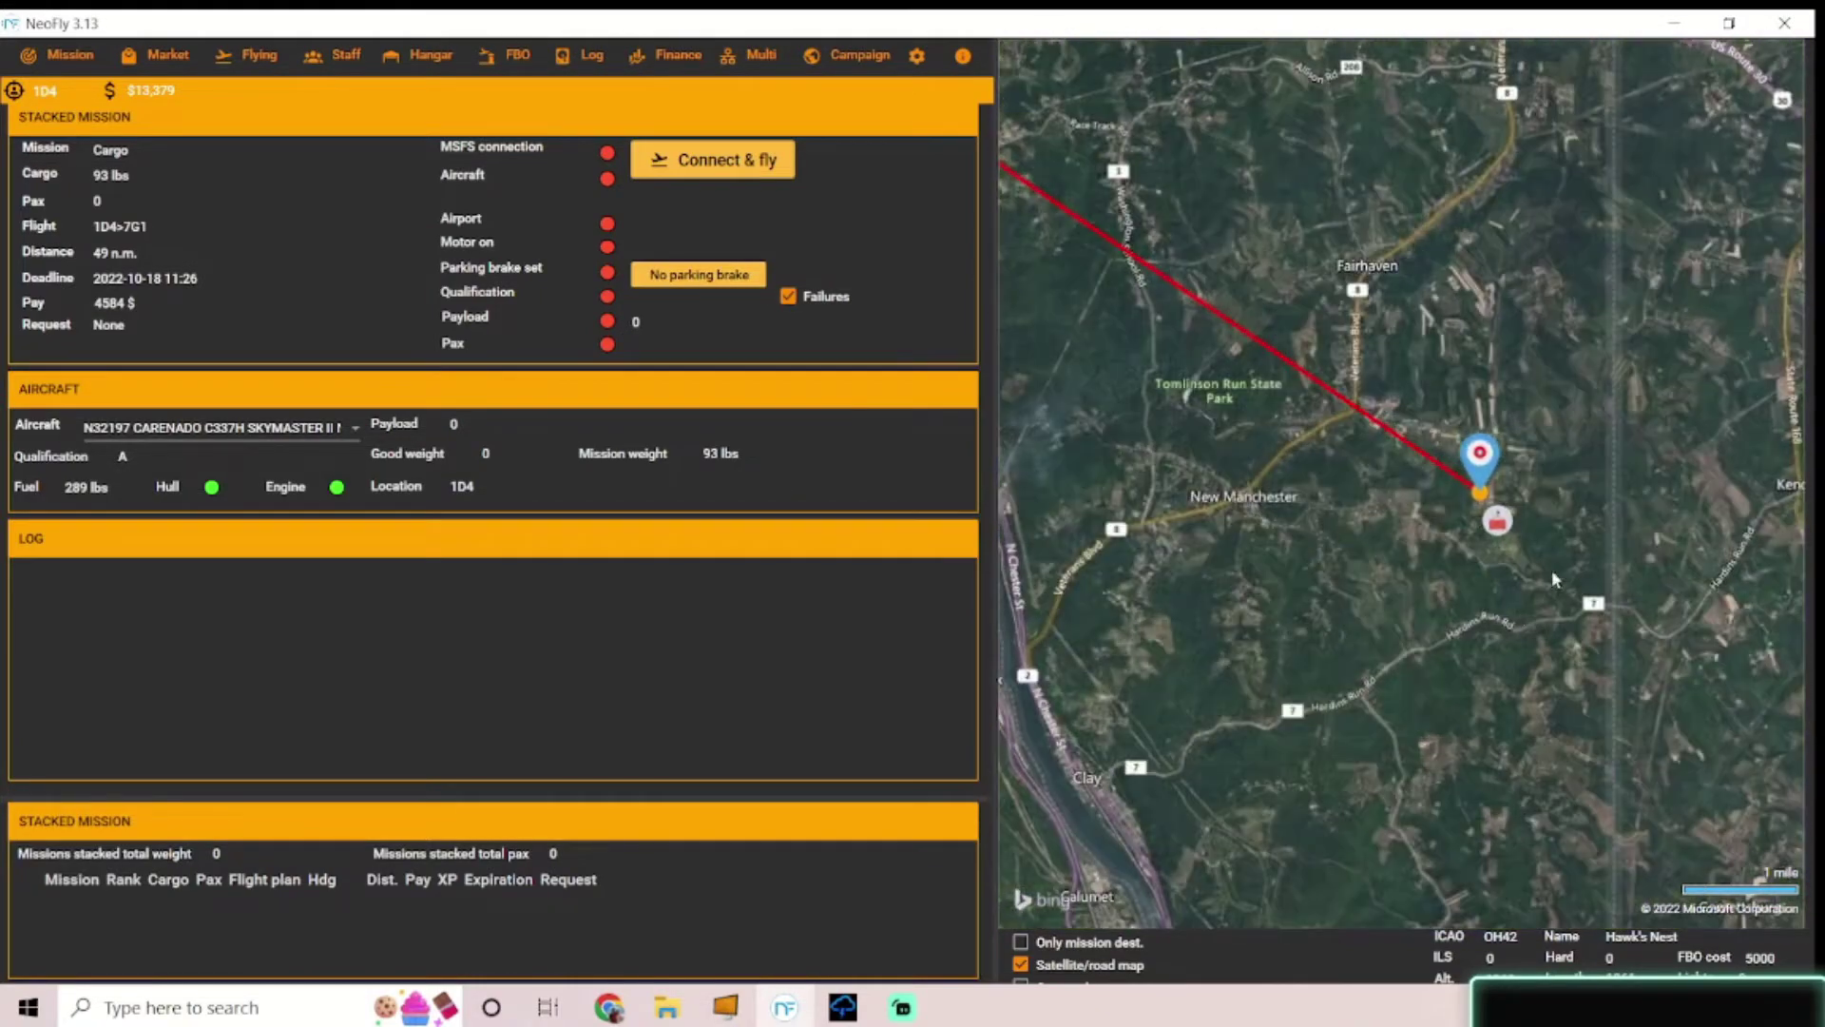
{"action": "left_click_drag", "start_coordinate": [1554, 578], "coordinate": [1576, 624]}
{"action": "scroll", "coordinate": [1555, 600], "scroll_direction": "down", "scroll_amount": 3}
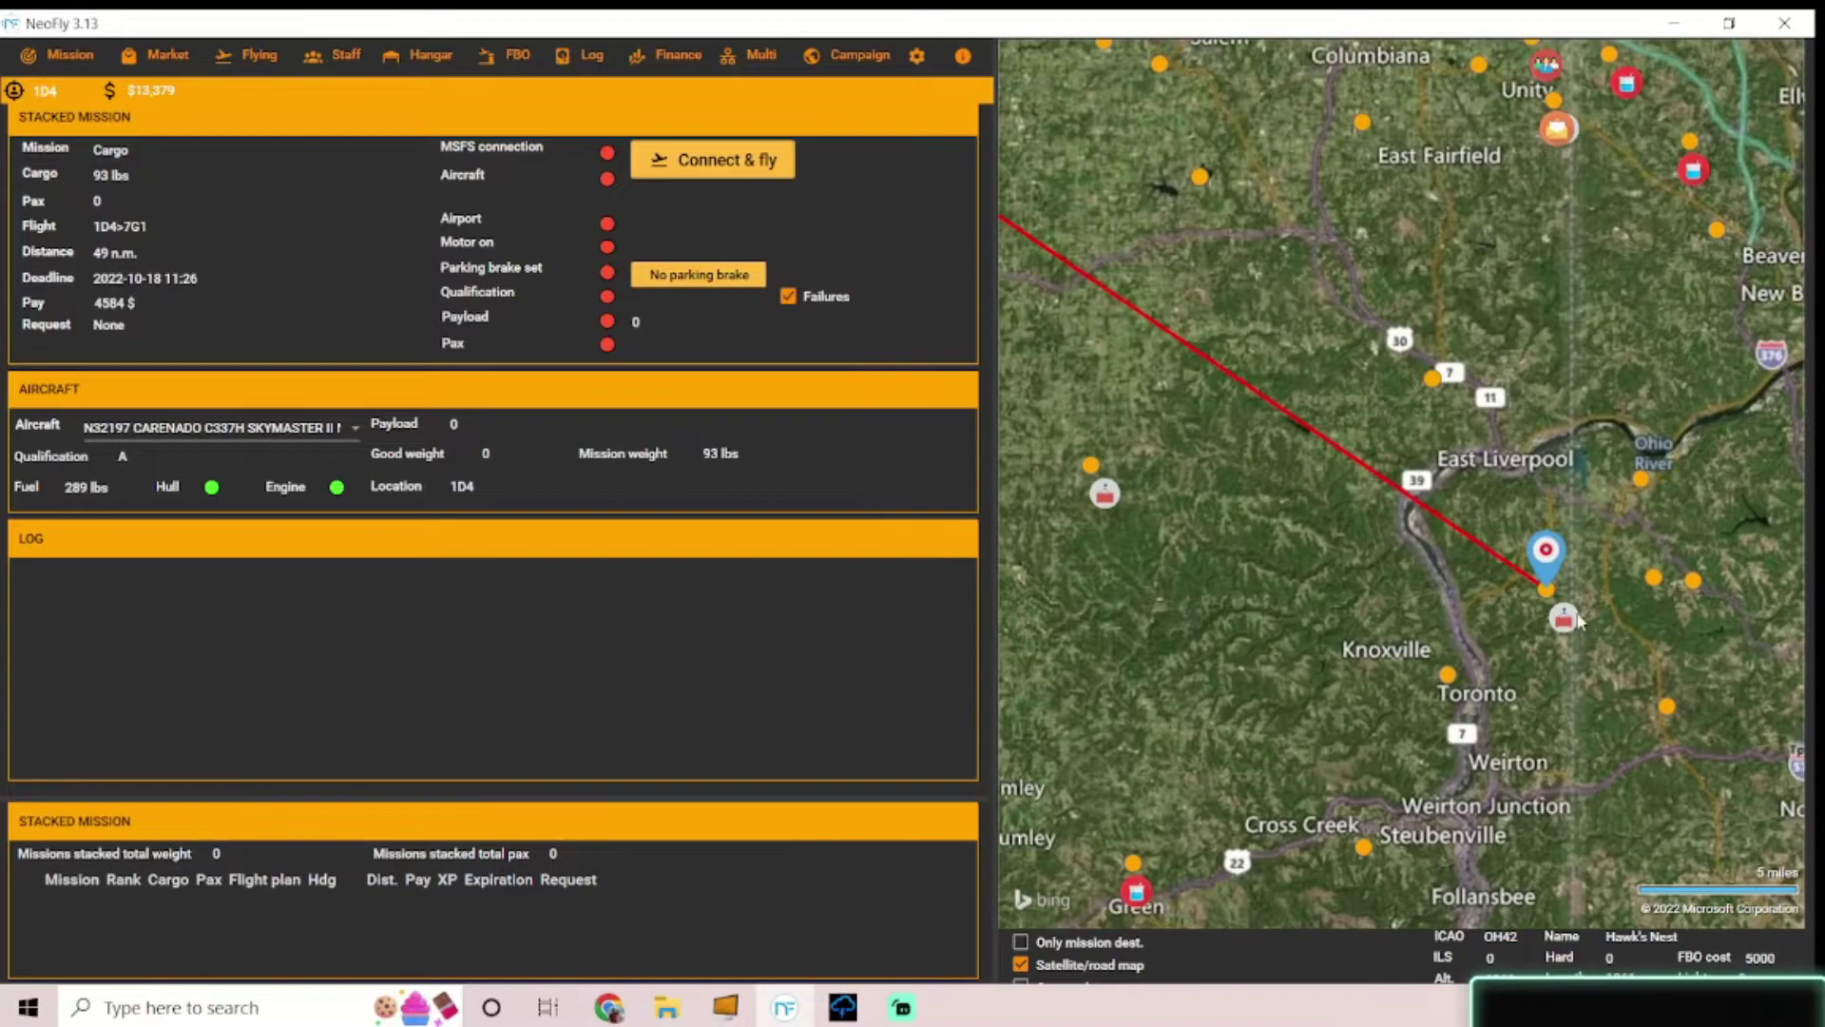
{"action": "scroll", "coordinate": [1577, 620], "scroll_direction": "up", "scroll_amount": 4}
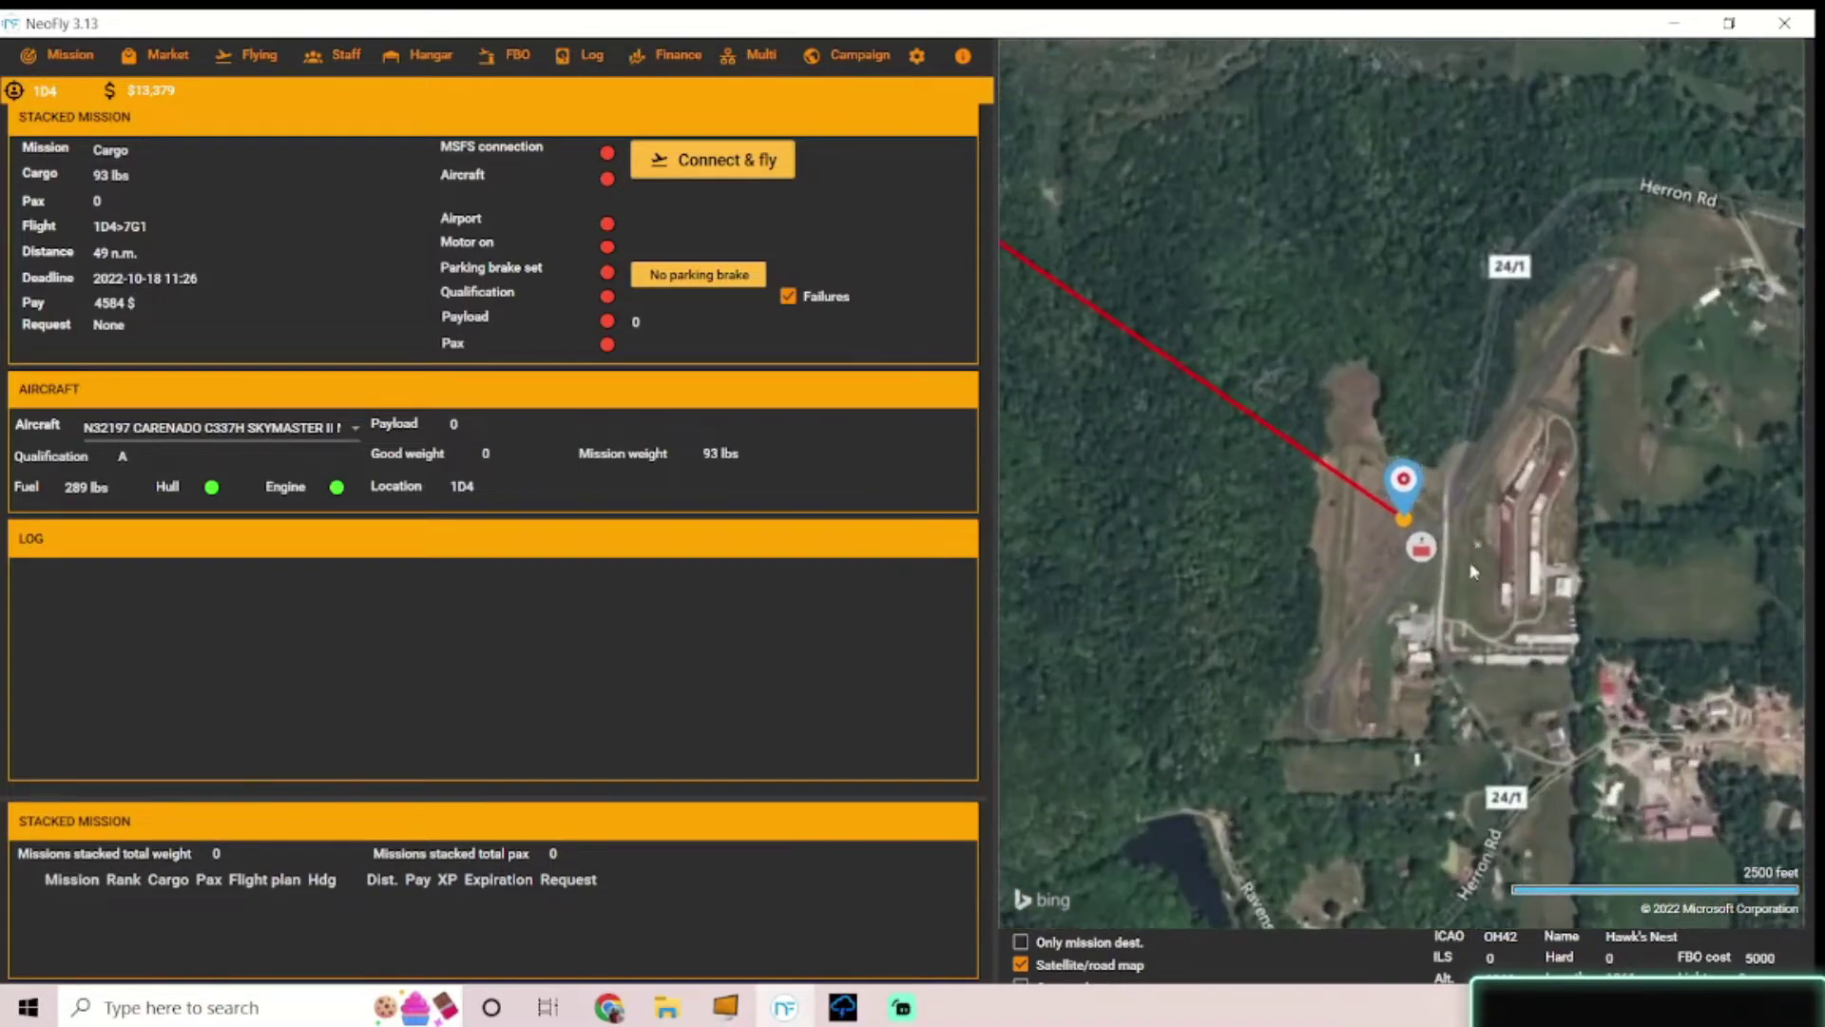
{"action": "scroll", "coordinate": [1471, 571], "scroll_direction": "up", "scroll_amount": 3}
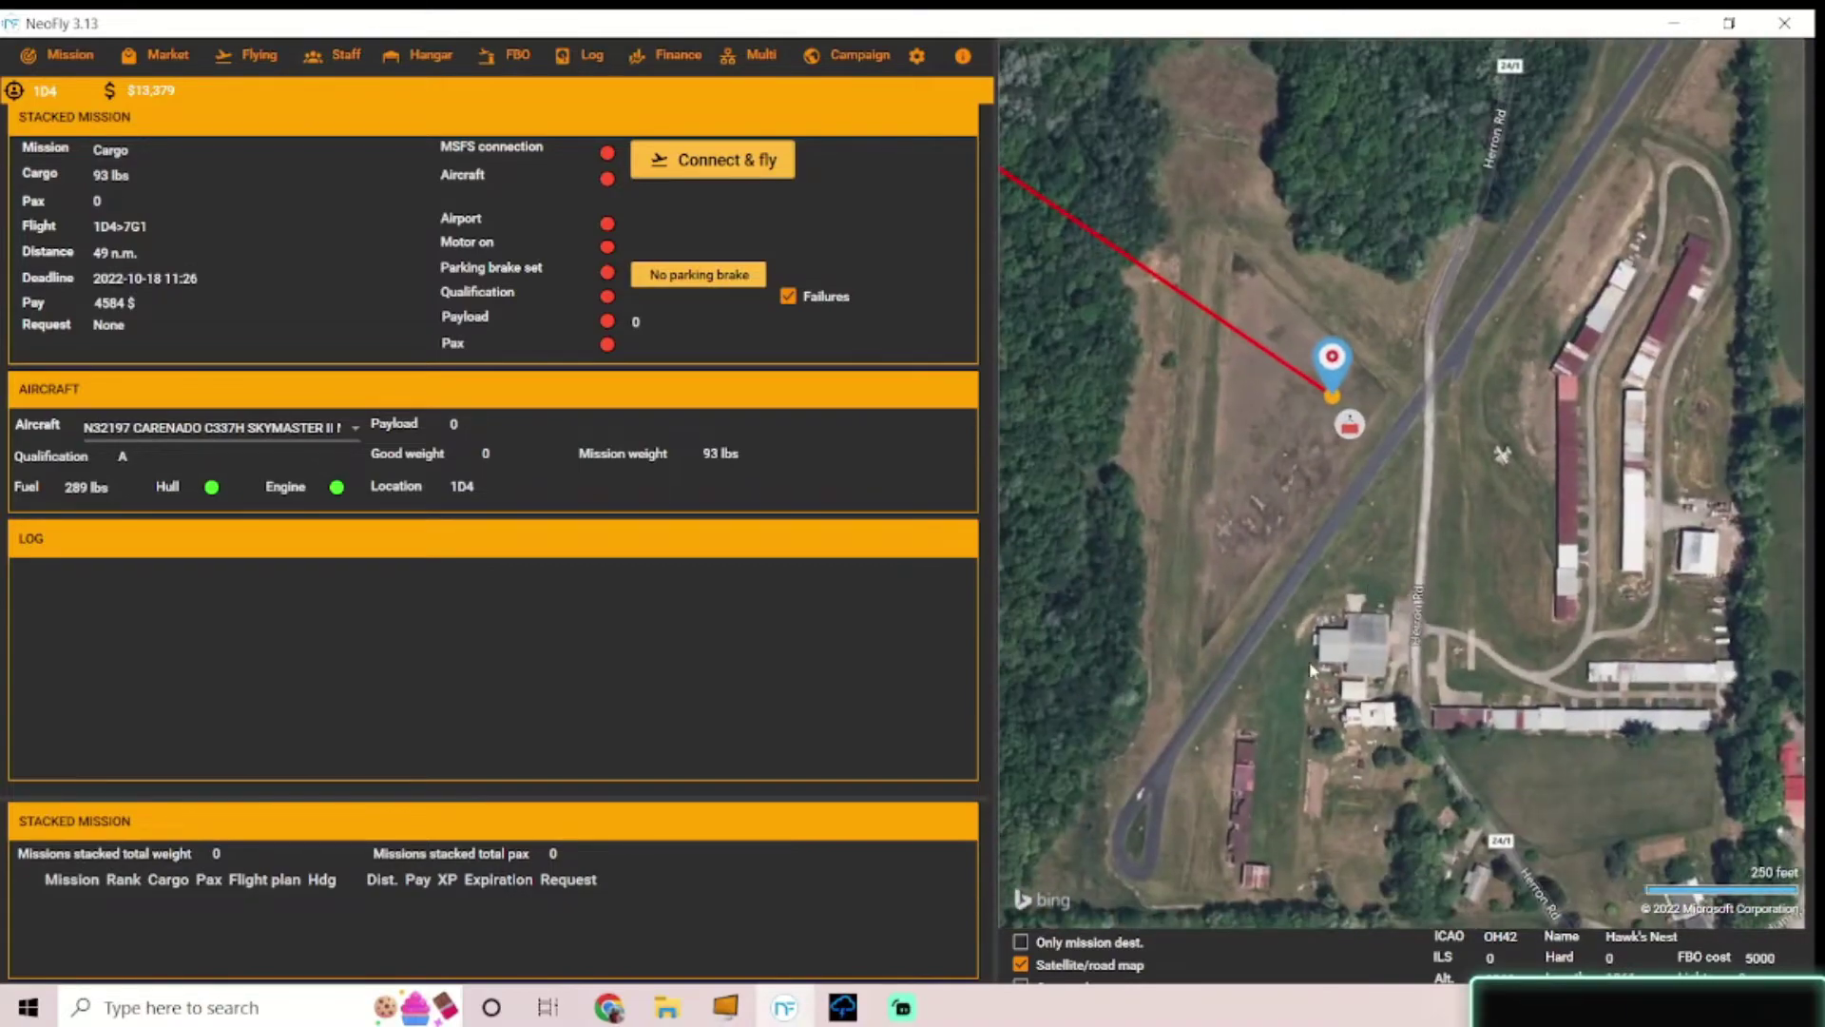
{"action": "scroll", "coordinate": [1457, 462], "scroll_direction": "down", "scroll_amount": 2}
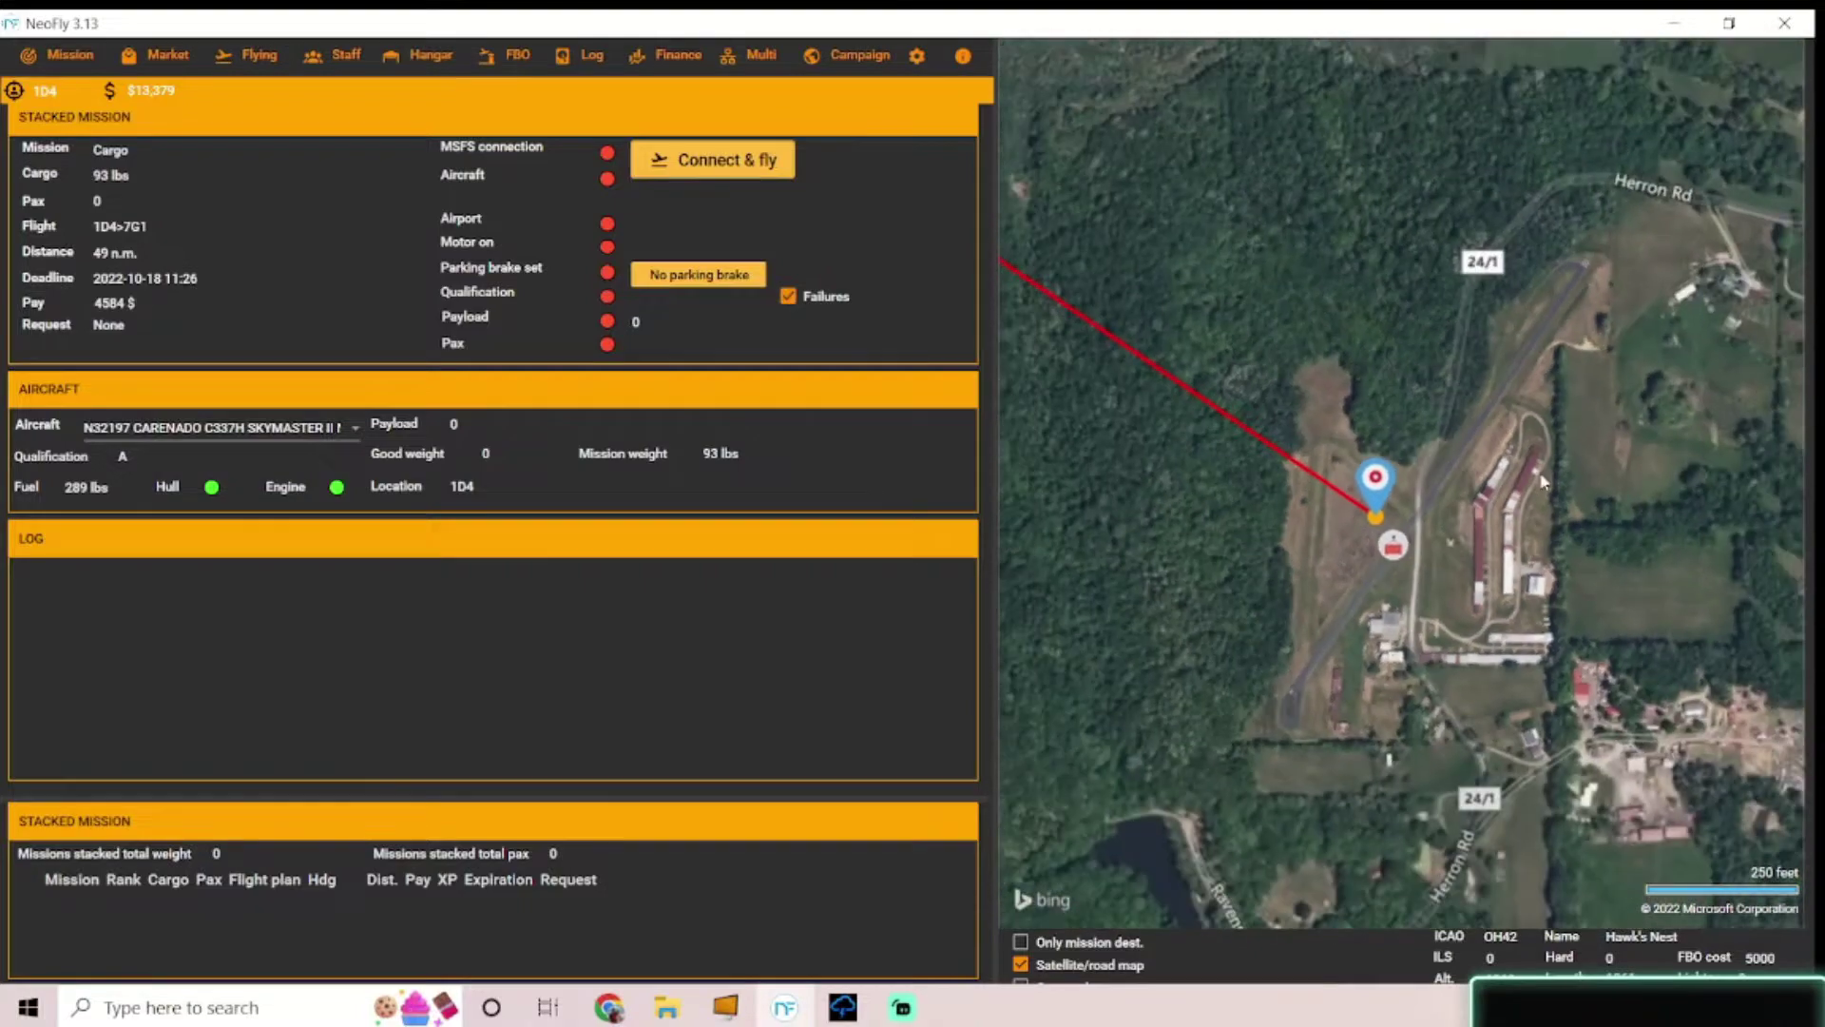
{"action": "scroll", "coordinate": [1463, 443], "scroll_direction": "up", "scroll_amount": 2}
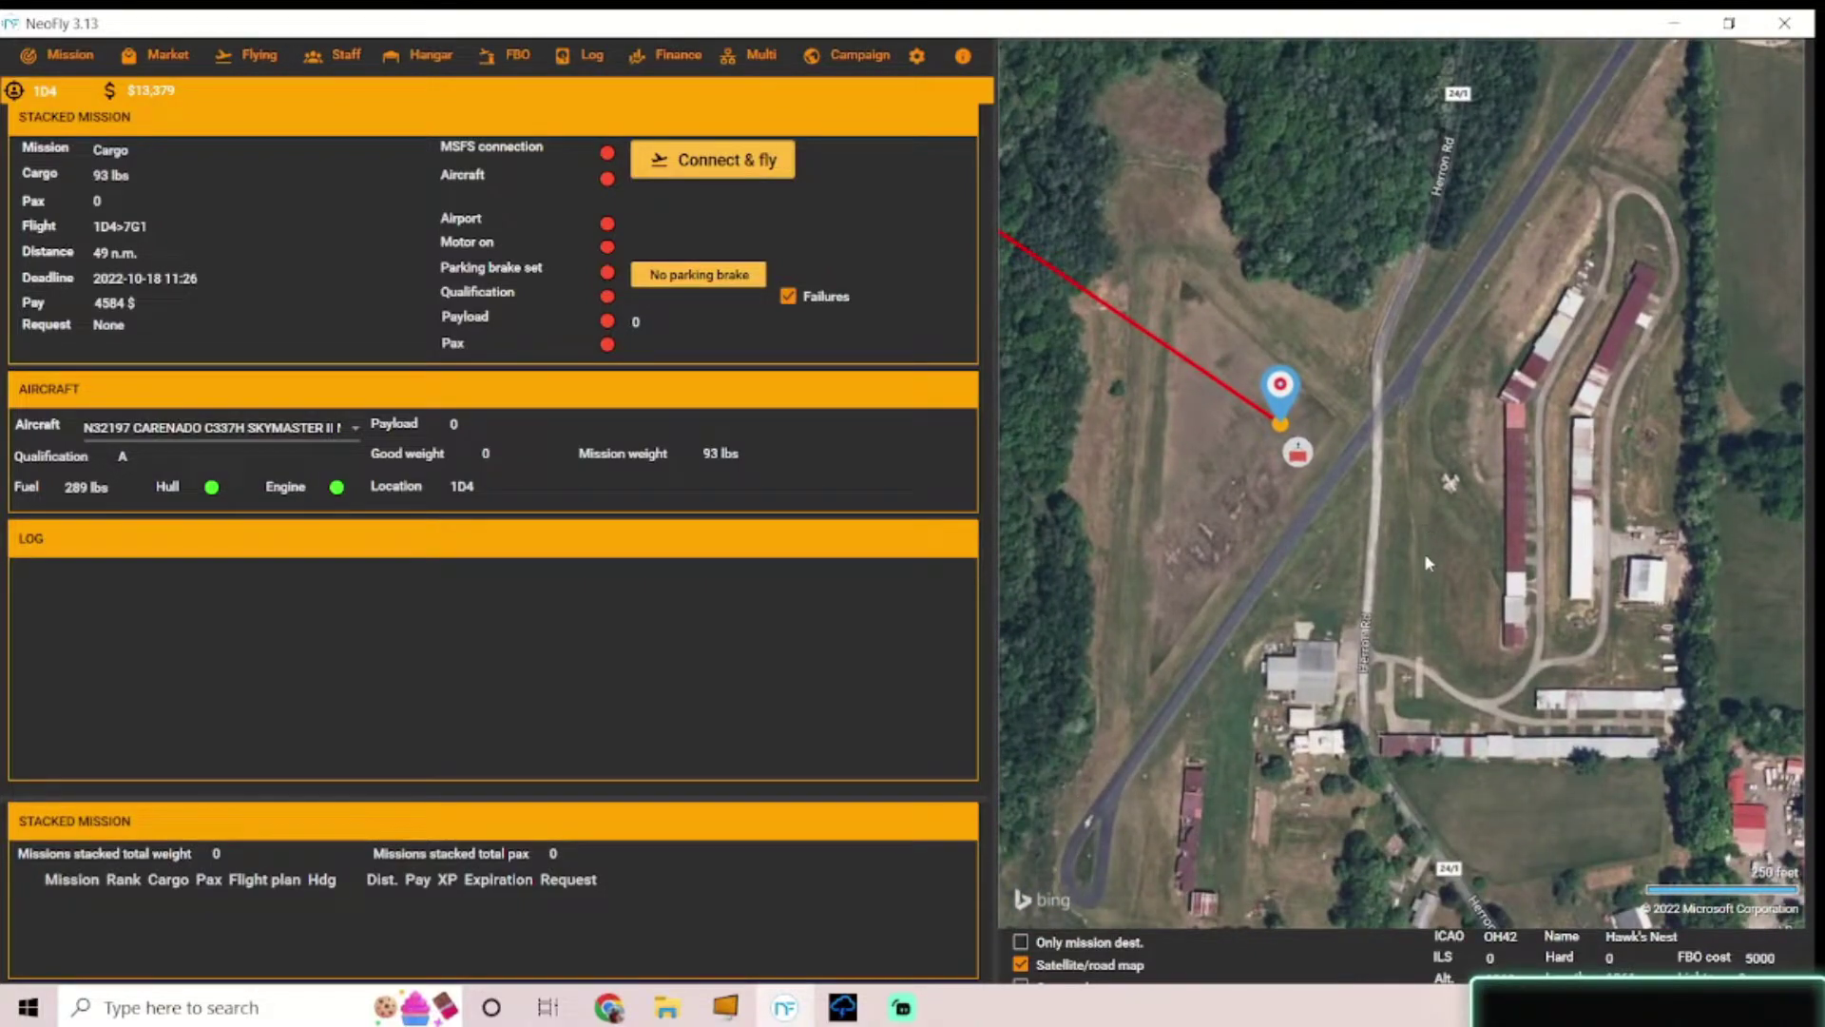
{"action": "scroll", "coordinate": [1297, 506], "scroll_direction": "down", "scroll_amount": 1}
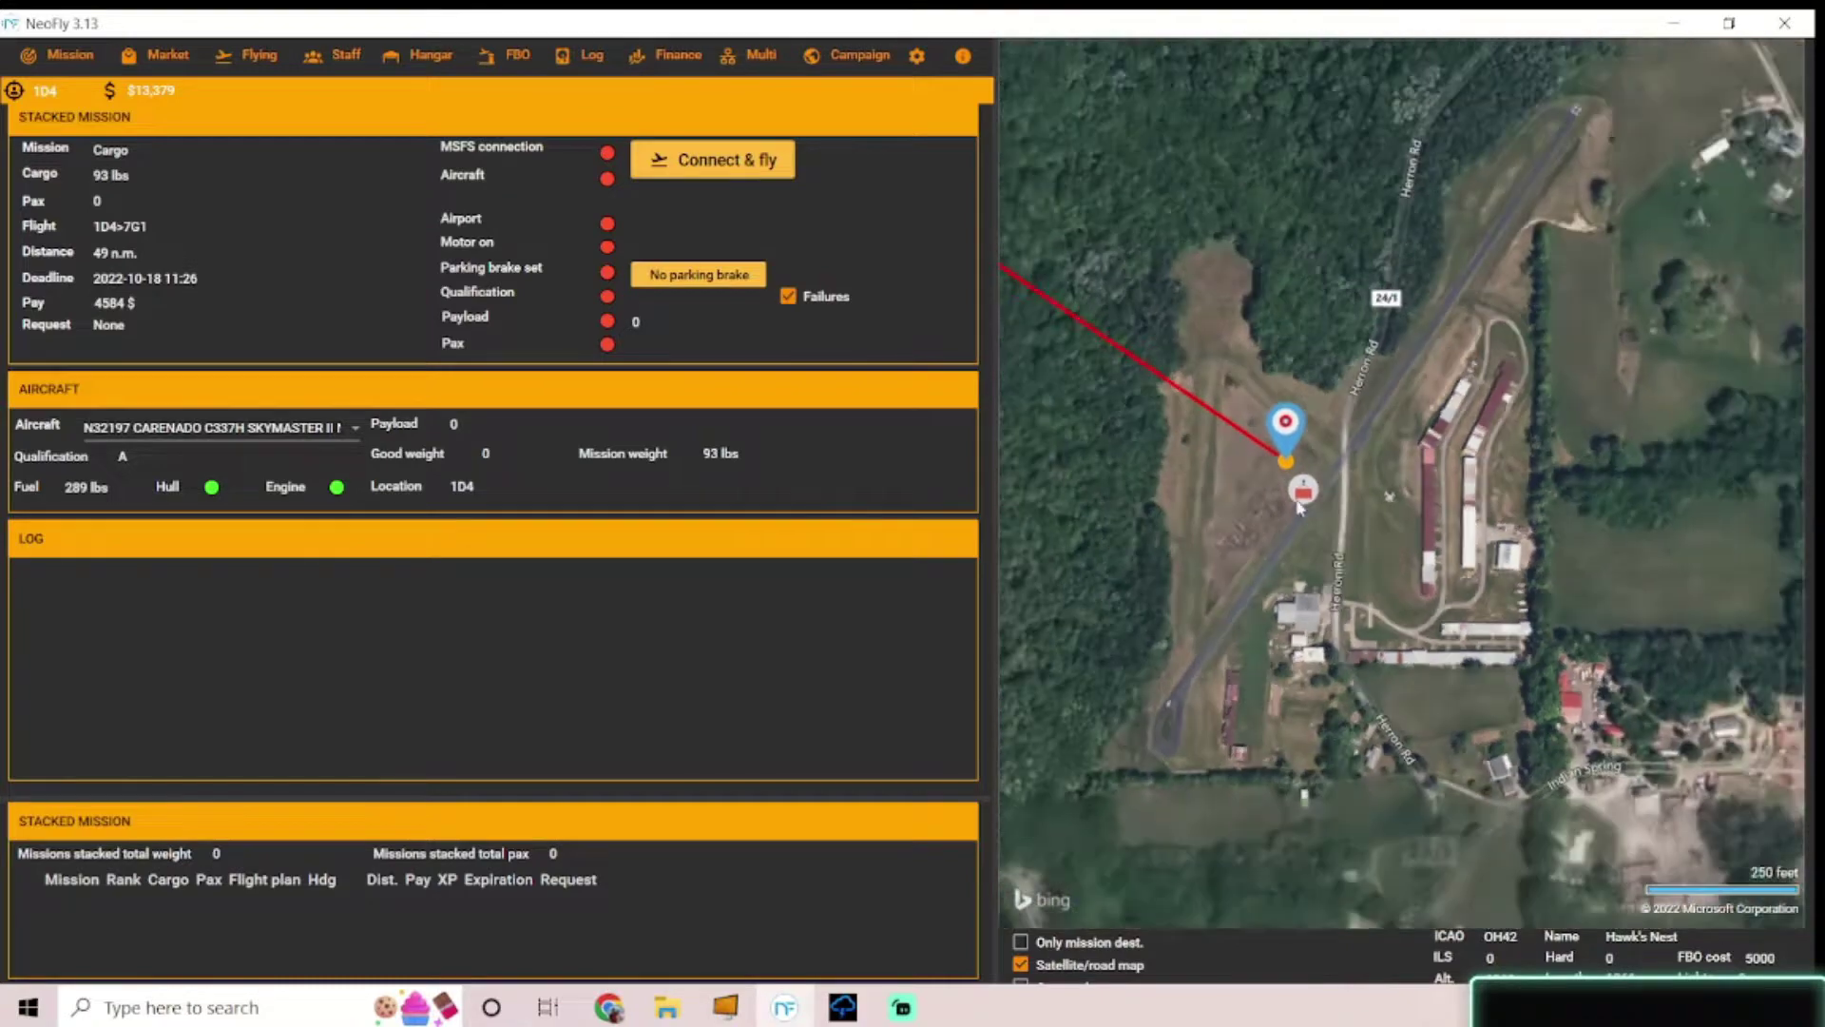
{"action": "scroll", "coordinate": [1299, 507], "scroll_direction": "up", "scroll_amount": 1}
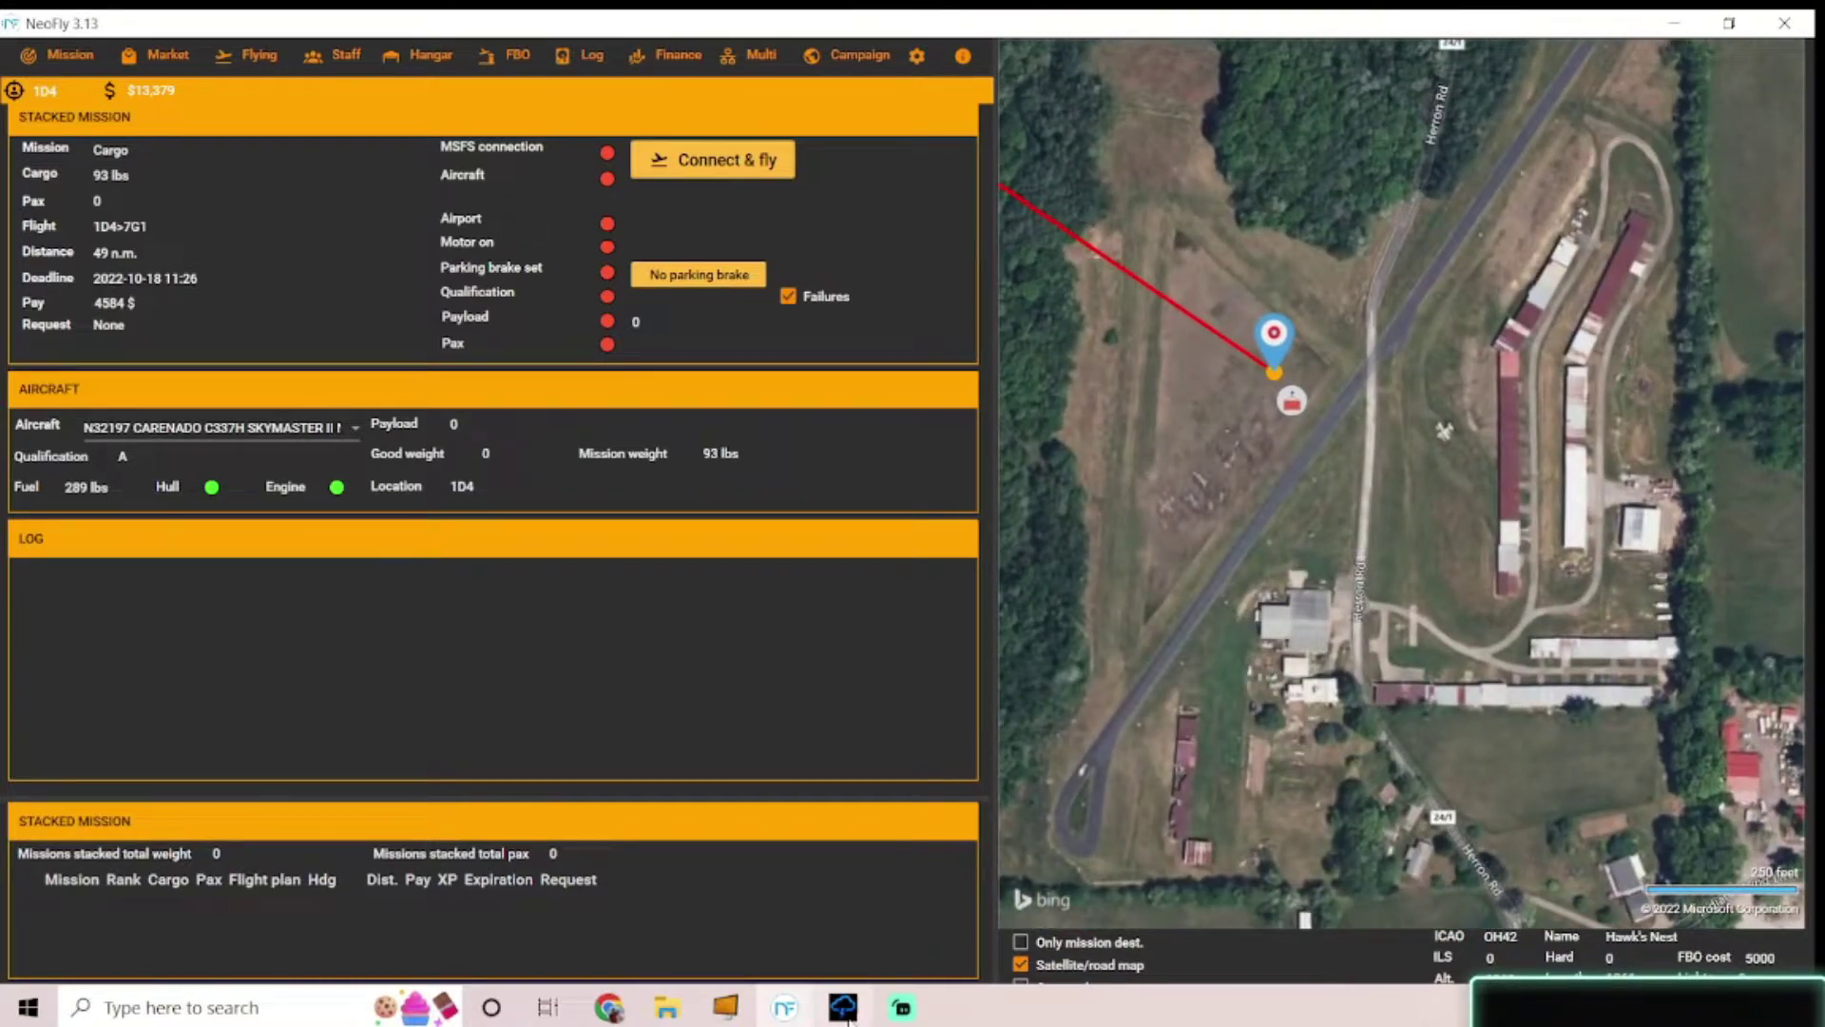
- Compare REX Weather Force live conditions at KMGY and KPIT, ending on KPIT's partly cloudy report
{"action": "left_click", "coordinate": [845, 1010]}
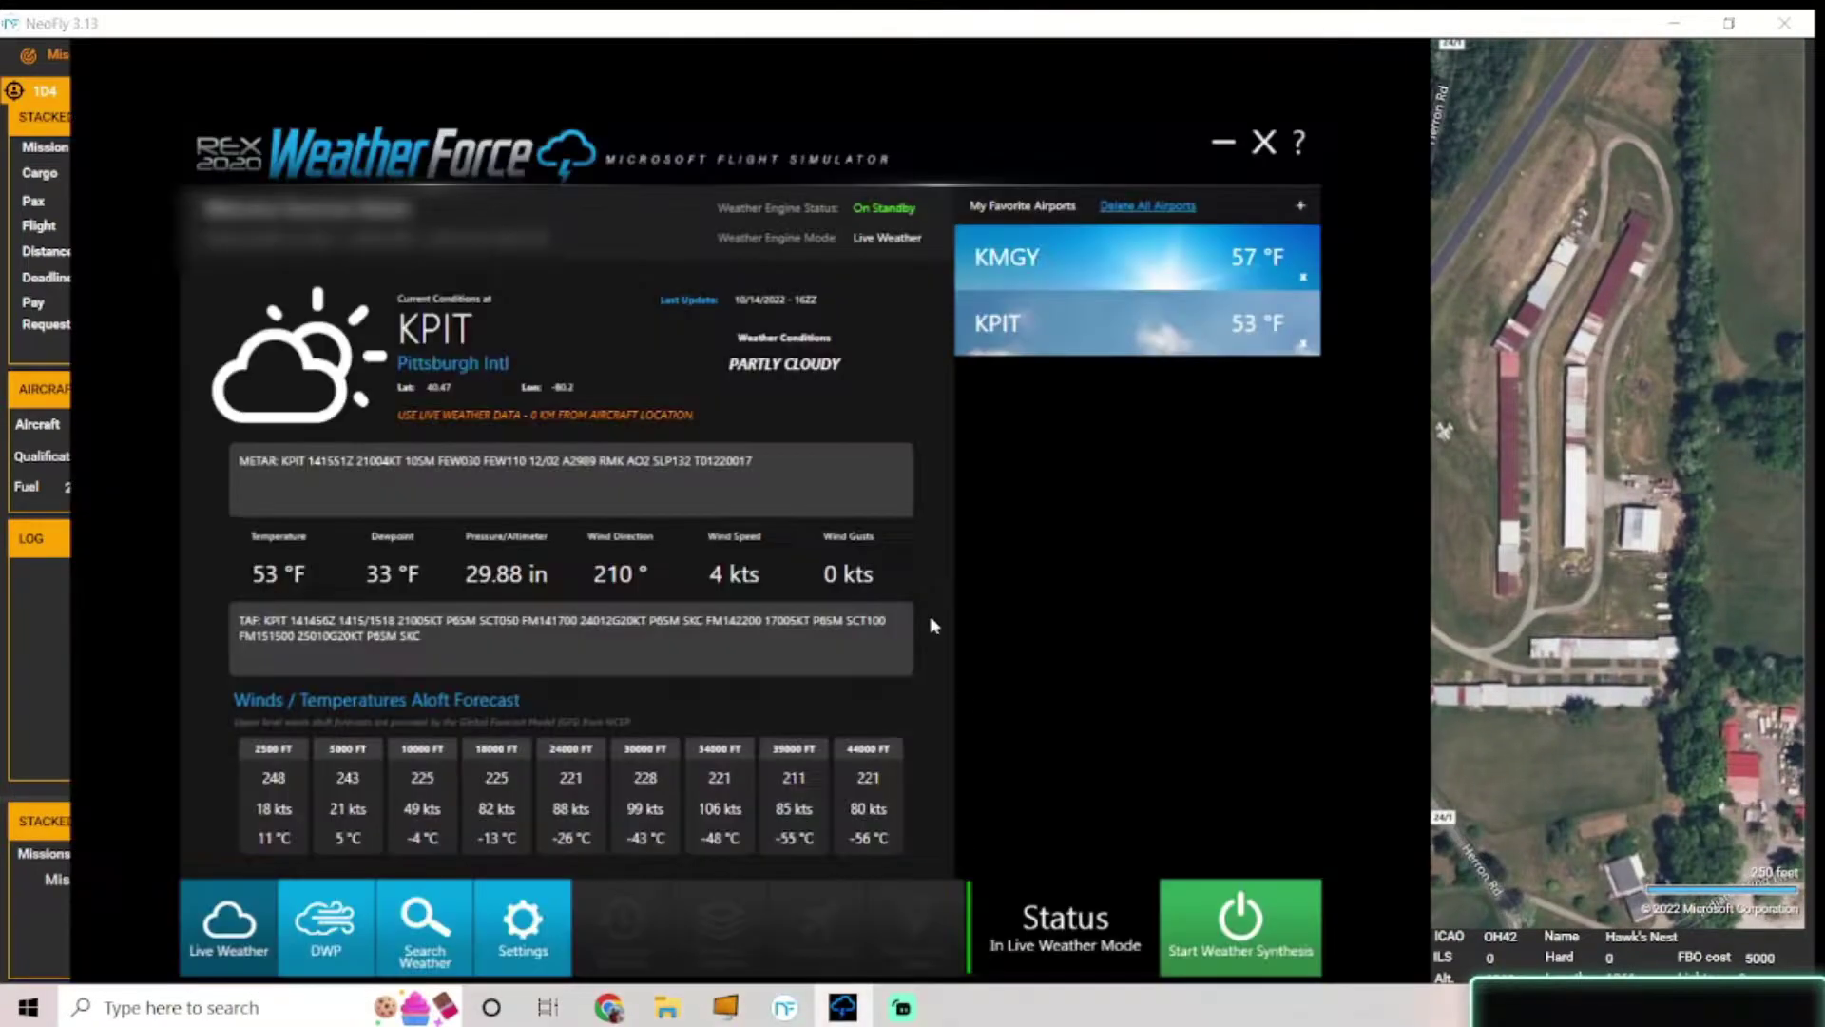
{"action": "left_click", "coordinate": [1074, 271]}
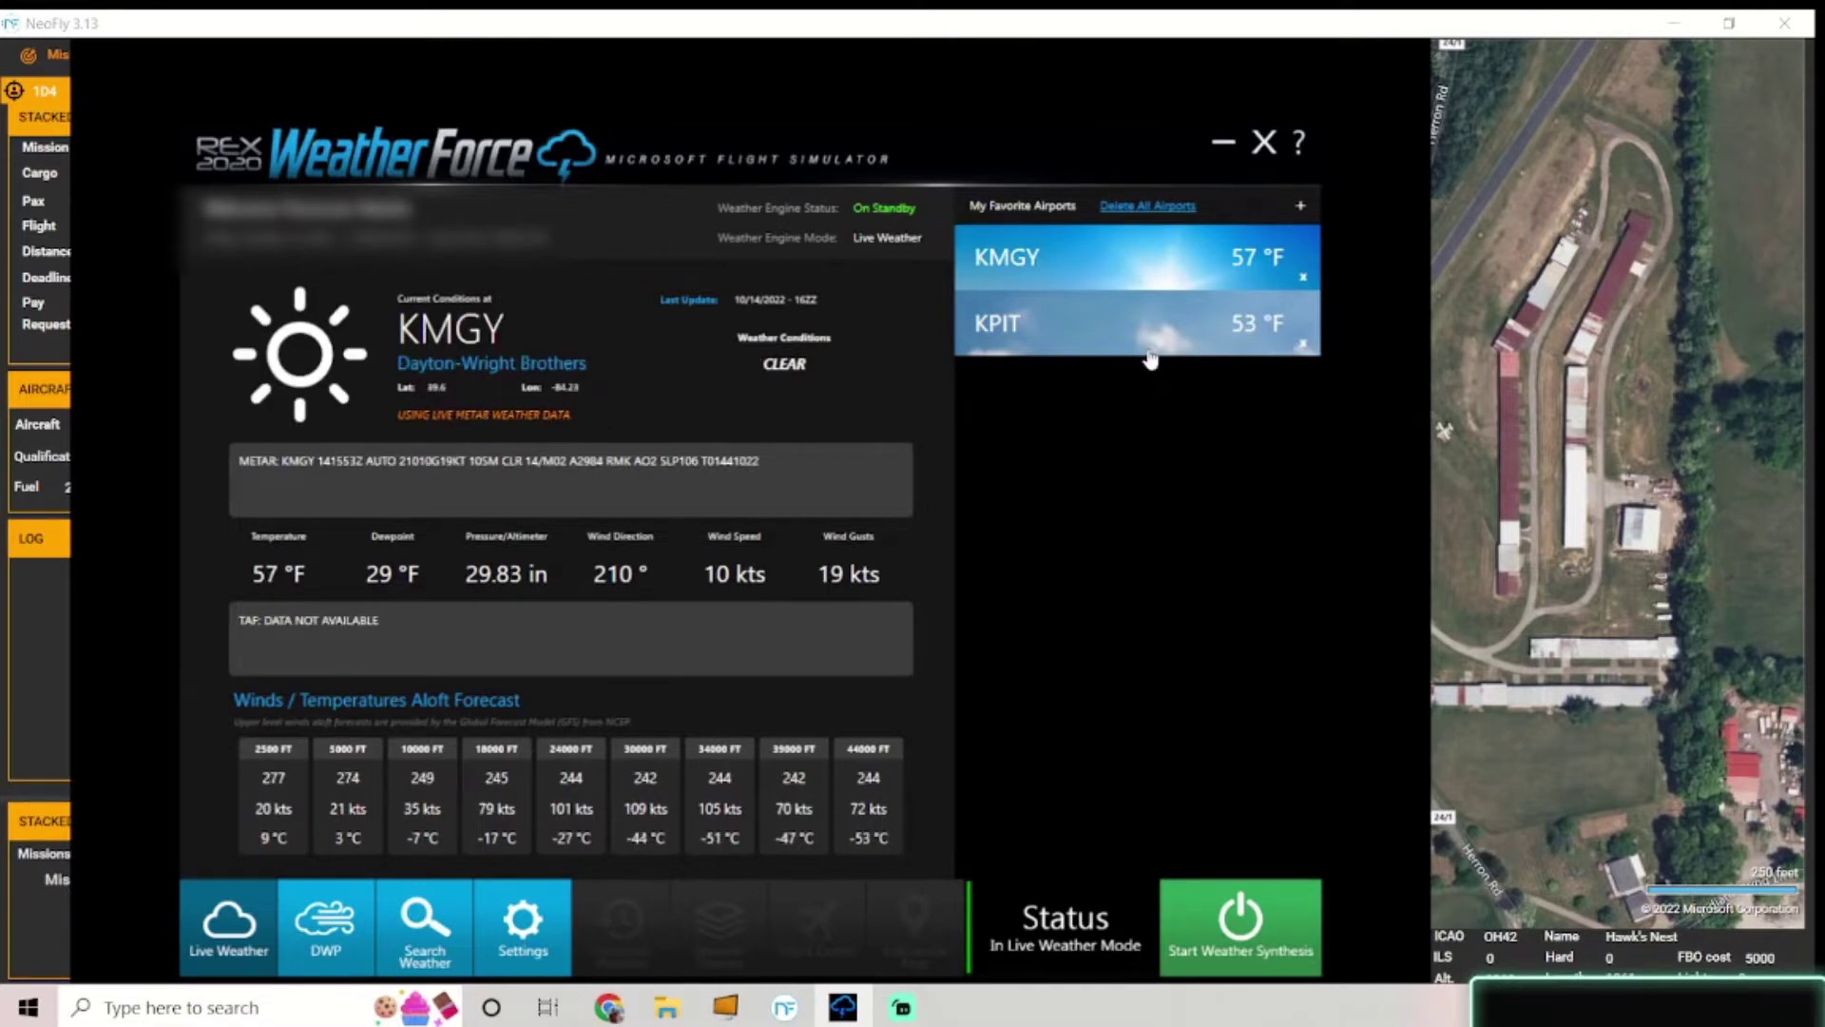
{"action": "left_click", "coordinate": [1127, 332]}
{"action": "left_click", "coordinate": [1074, 274]}
{"action": "left_click", "coordinate": [1095, 348]}
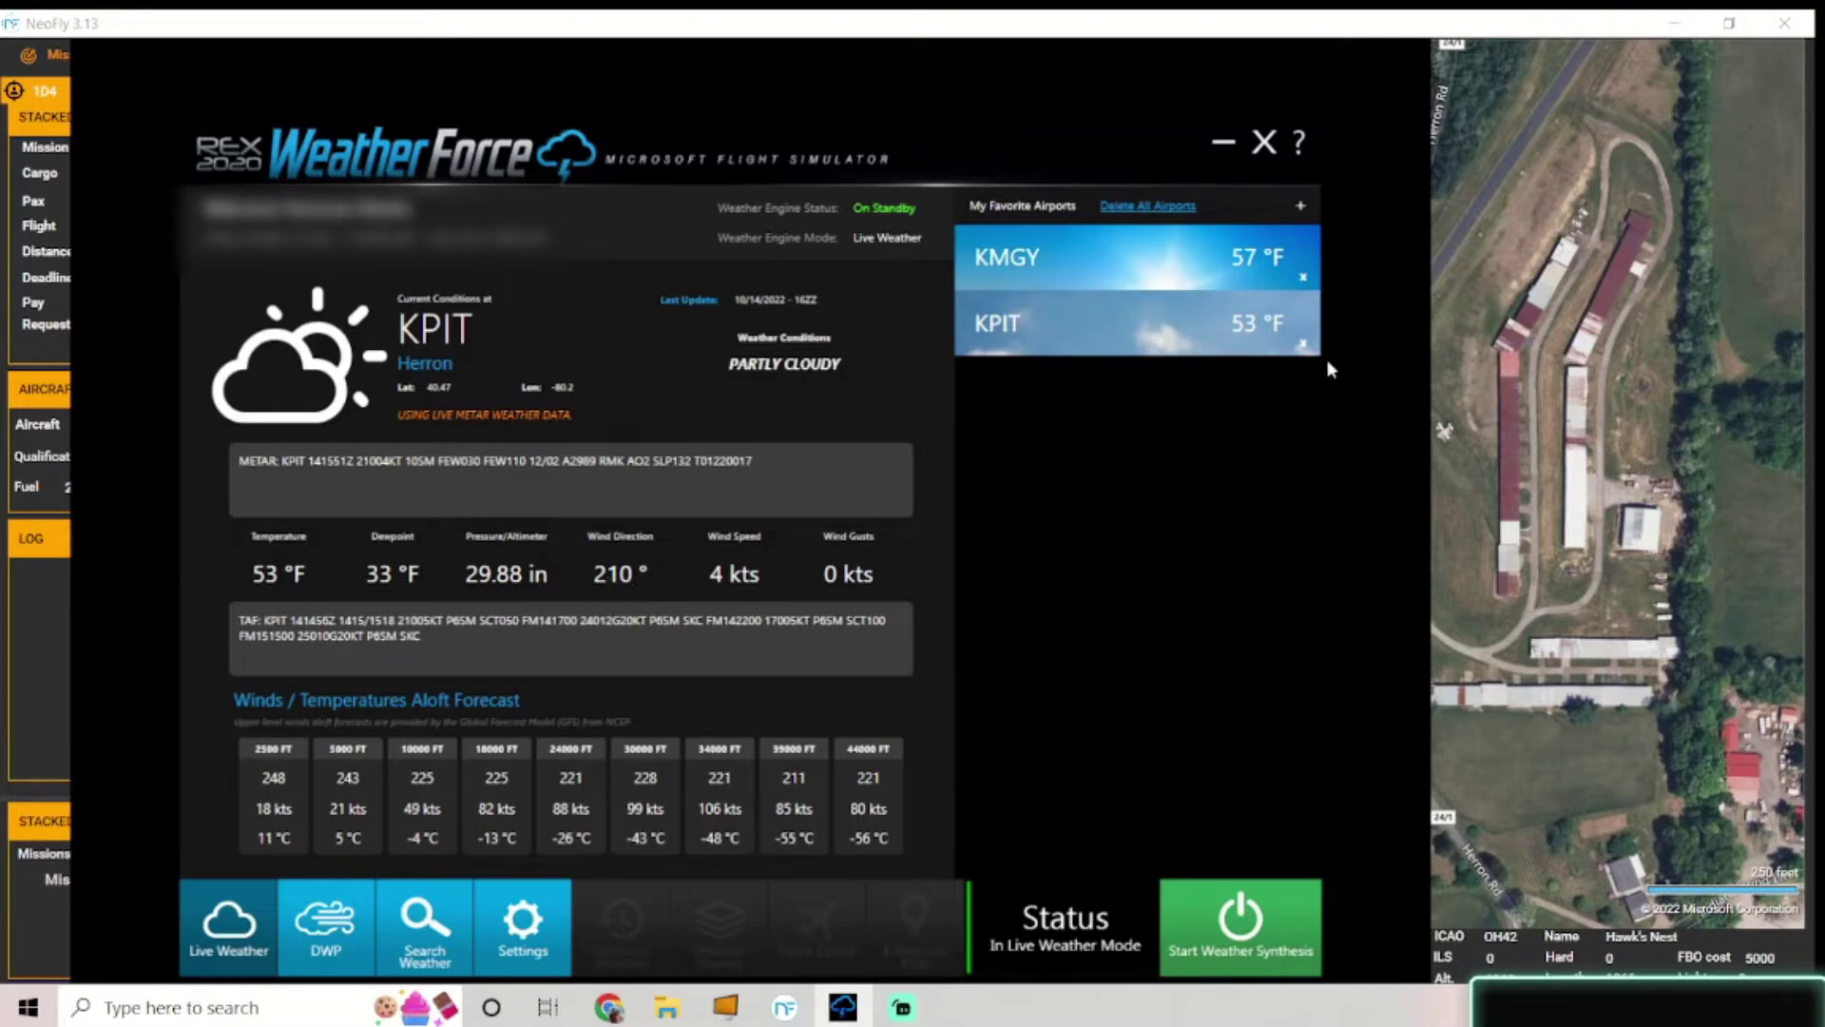
{"action": "left_click", "coordinate": [1505, 253]}
{"action": "scroll", "coordinate": [1405, 399], "scroll_direction": "down", "scroll_amount": 2}
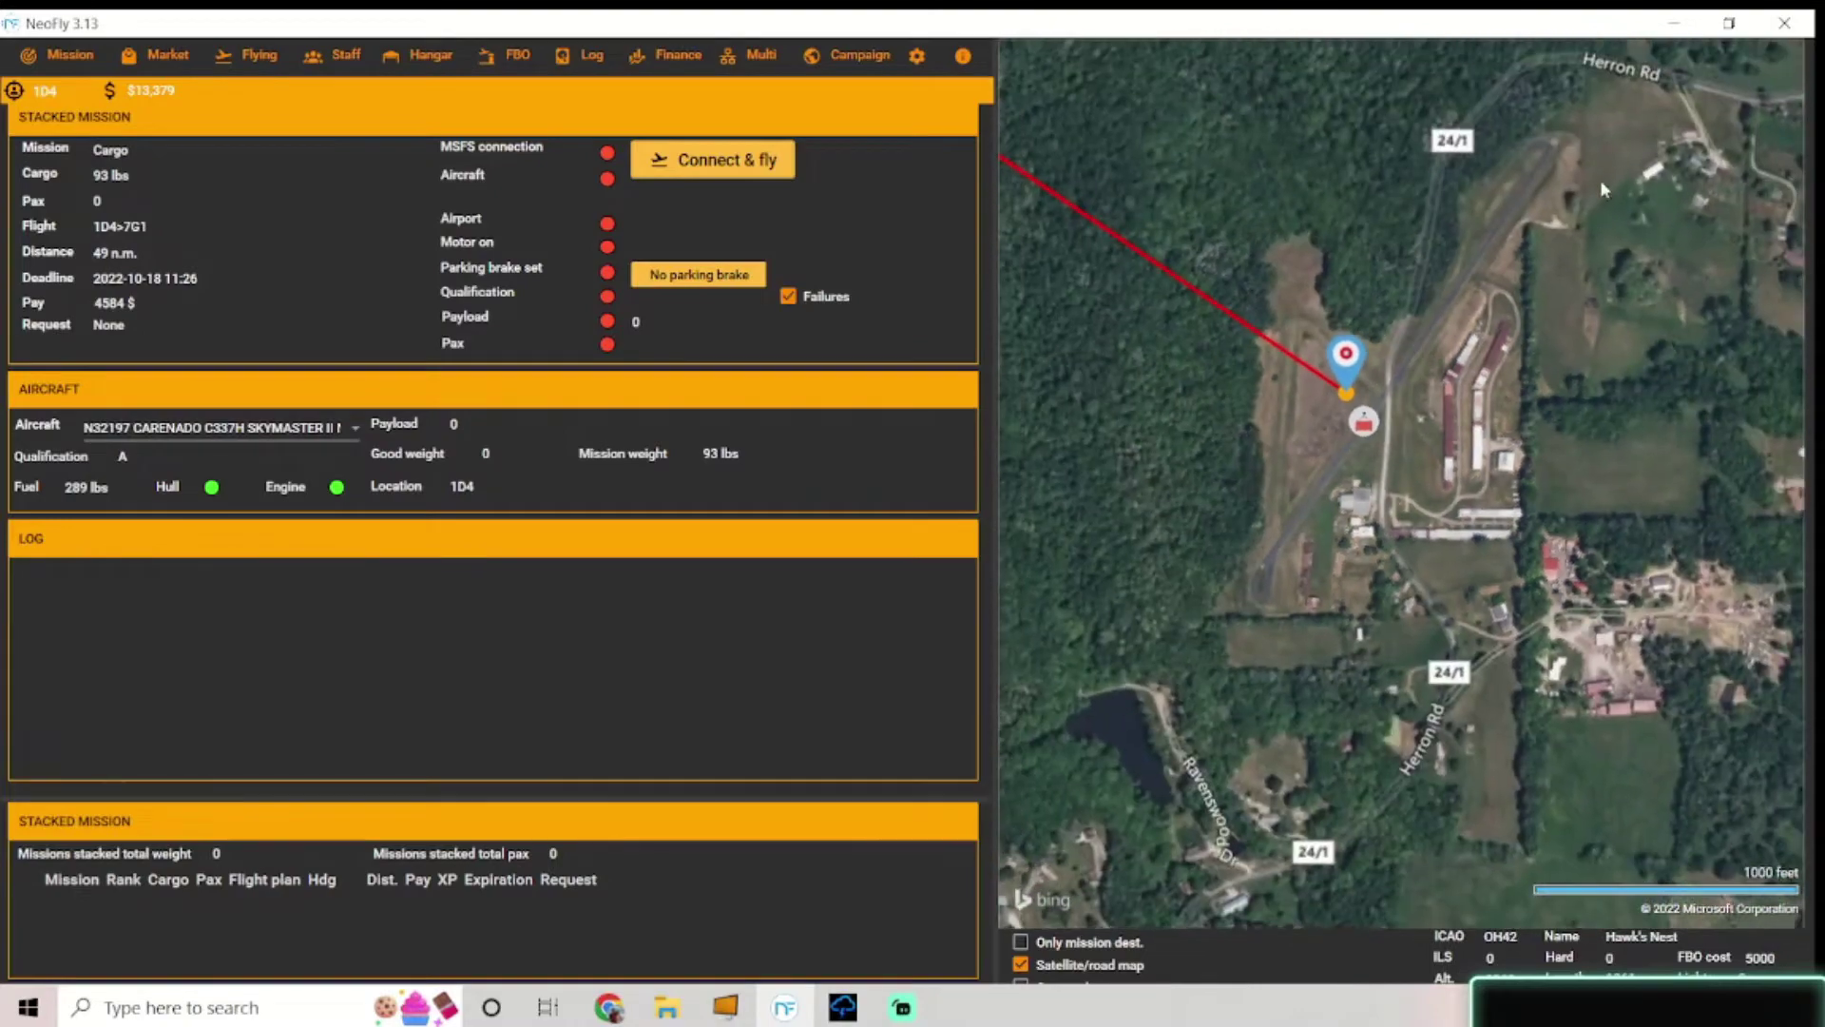
{"action": "scroll", "coordinate": [1565, 142], "scroll_direction": "up", "scroll_amount": 1}
{"action": "scroll", "coordinate": [1558, 218], "scroll_direction": "down", "scroll_amount": 1}
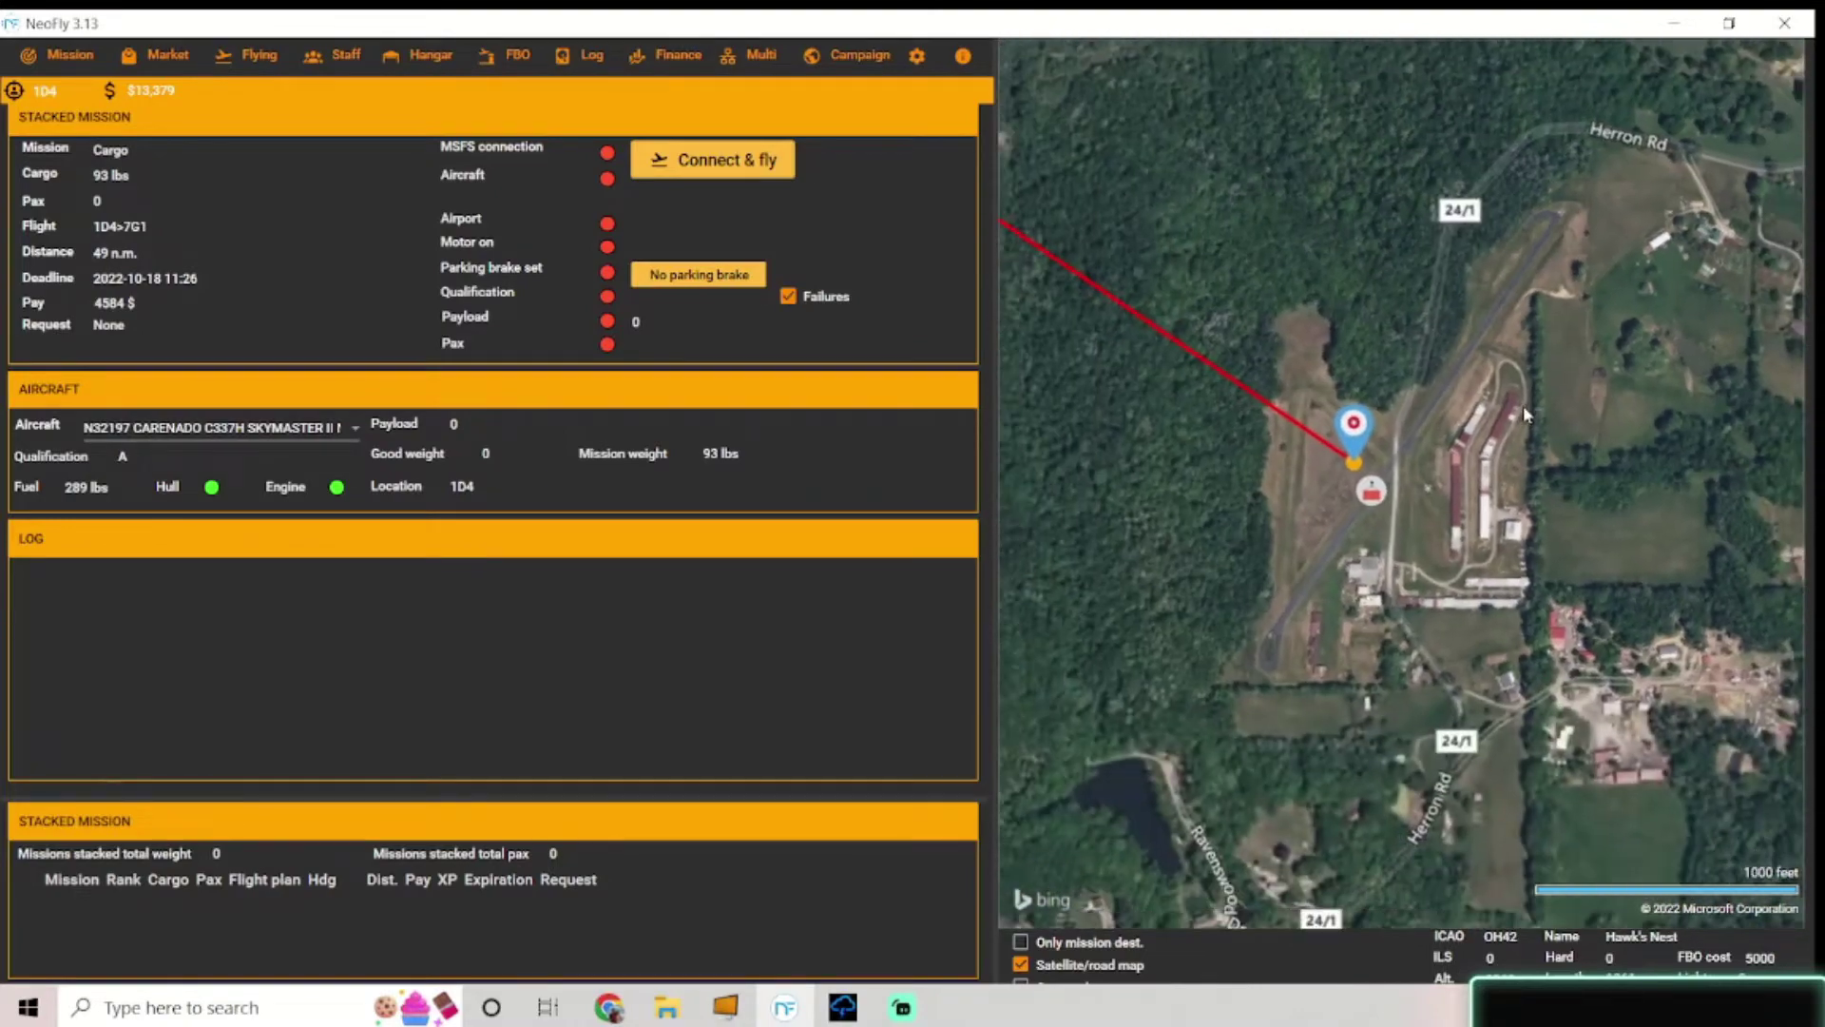
{"action": "scroll", "coordinate": [1268, 277], "scroll_direction": "down", "scroll_amount": 3}
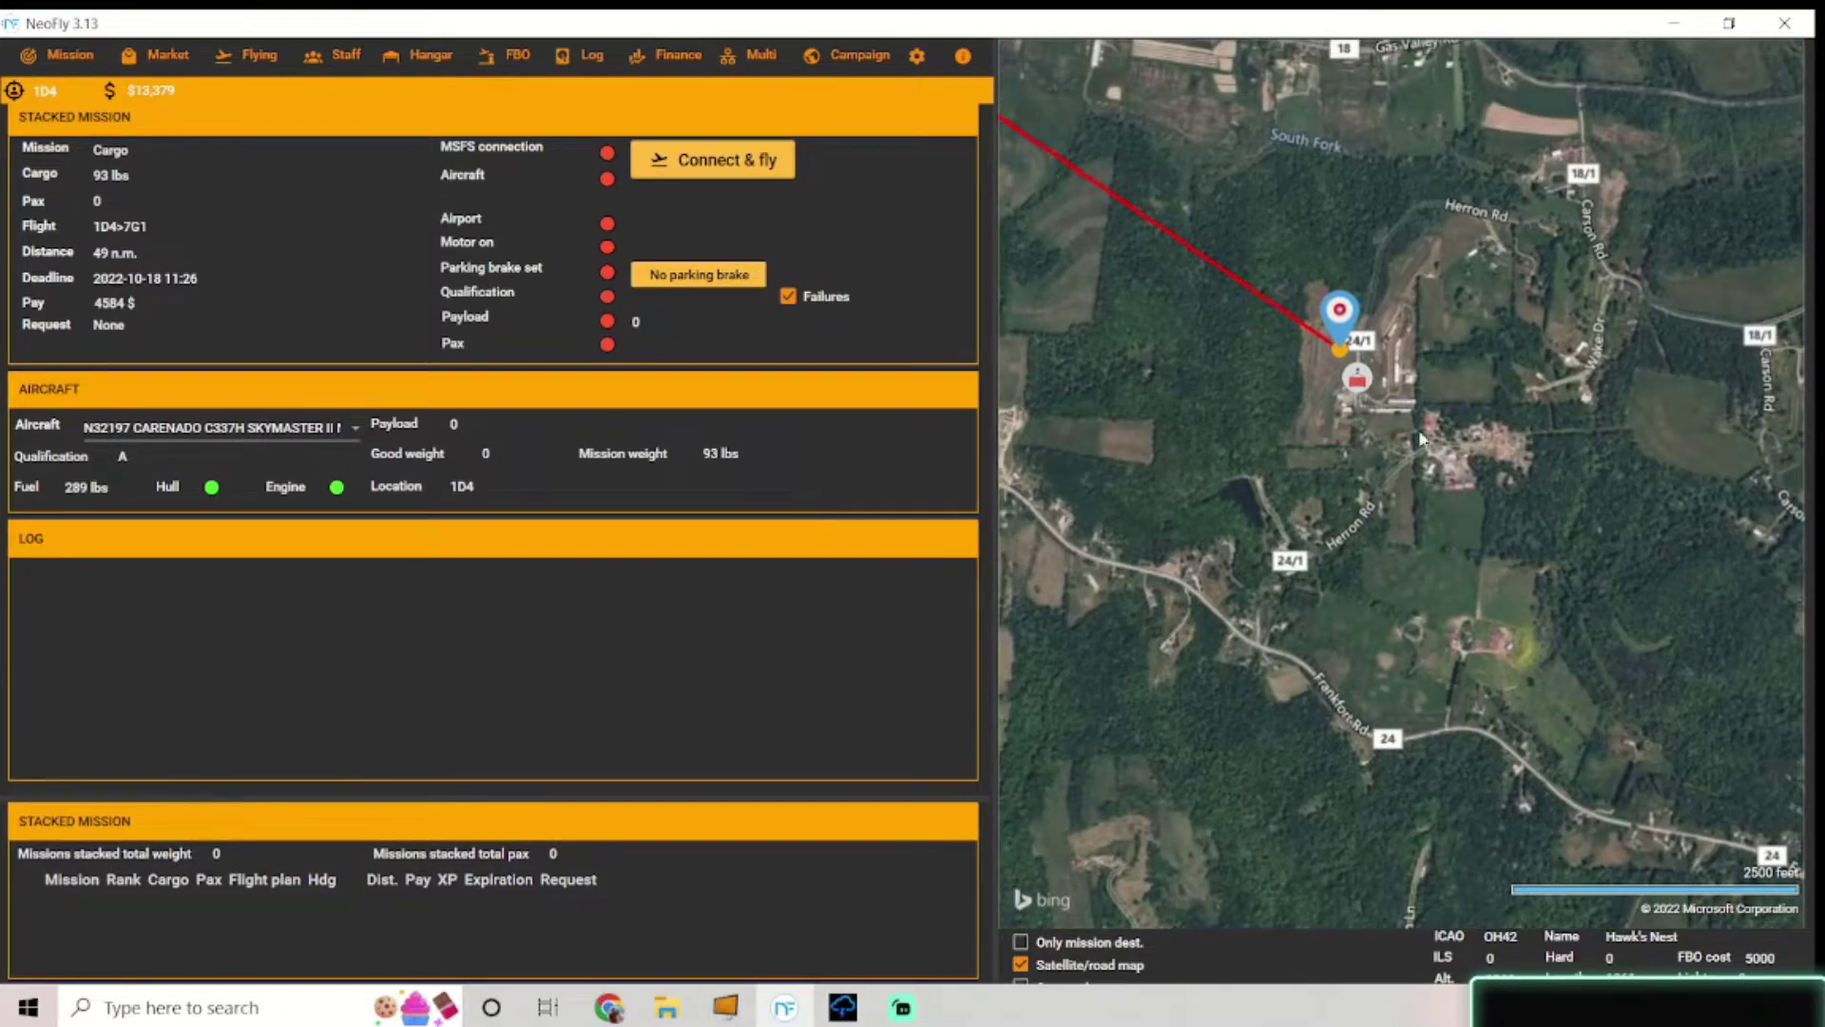
{"action": "left_click_drag", "start_coordinate": [1464, 272], "coordinate": [1467, 406]}
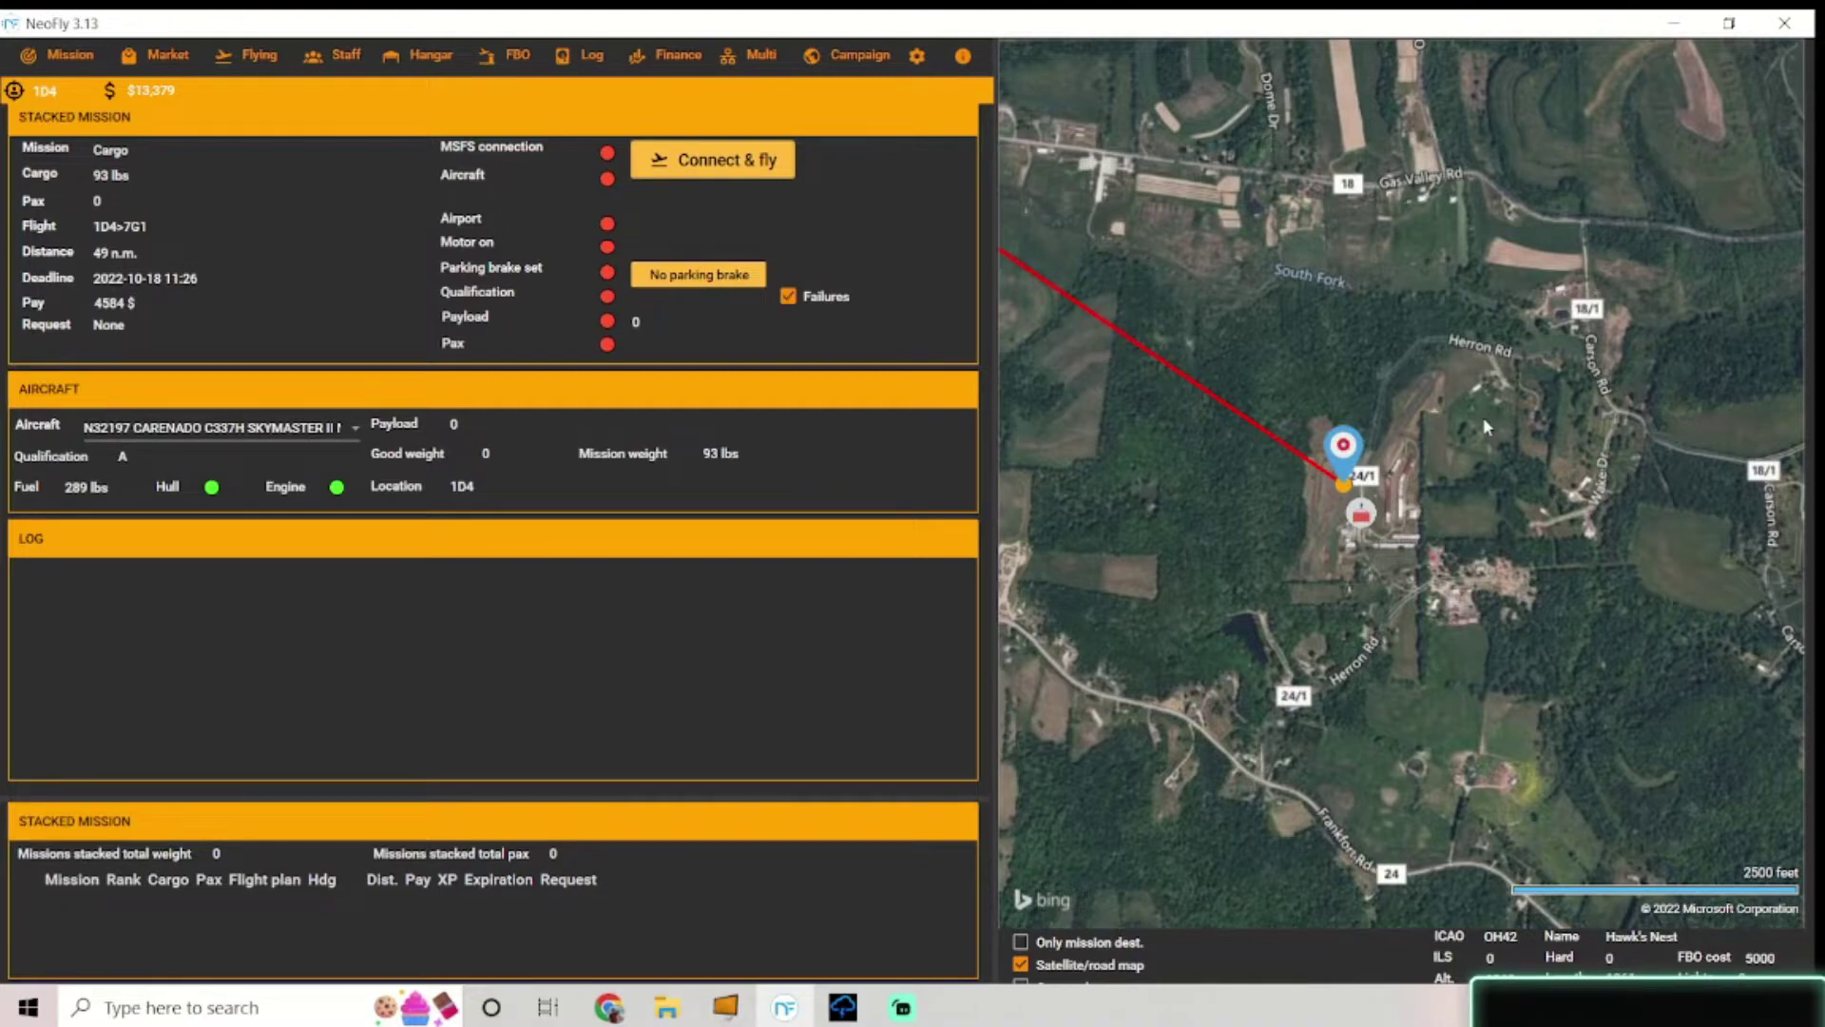
{"action": "scroll", "coordinate": [1320, 635], "scroll_direction": "up", "scroll_amount": 2}
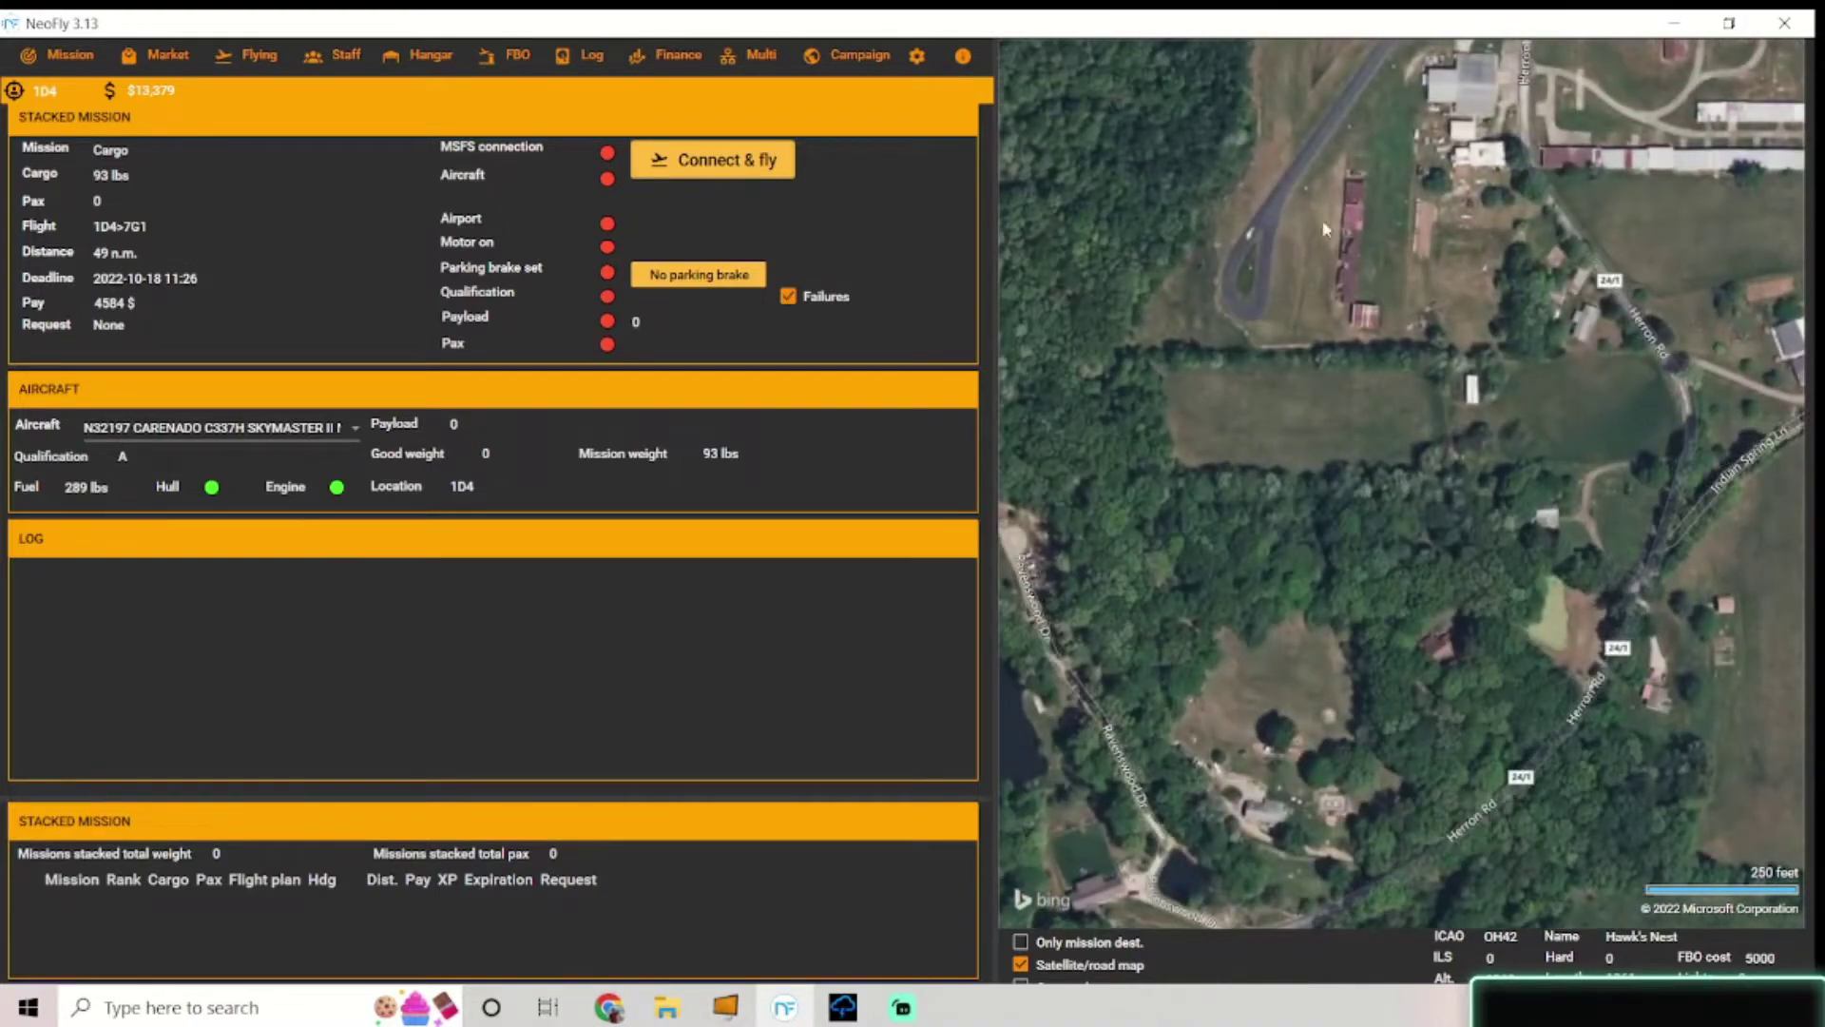
{"action": "scroll", "coordinate": [1384, 397], "scroll_direction": "up", "scroll_amount": 2}
{"action": "scroll", "coordinate": [1384, 398], "scroll_direction": "down", "scroll_amount": 2}
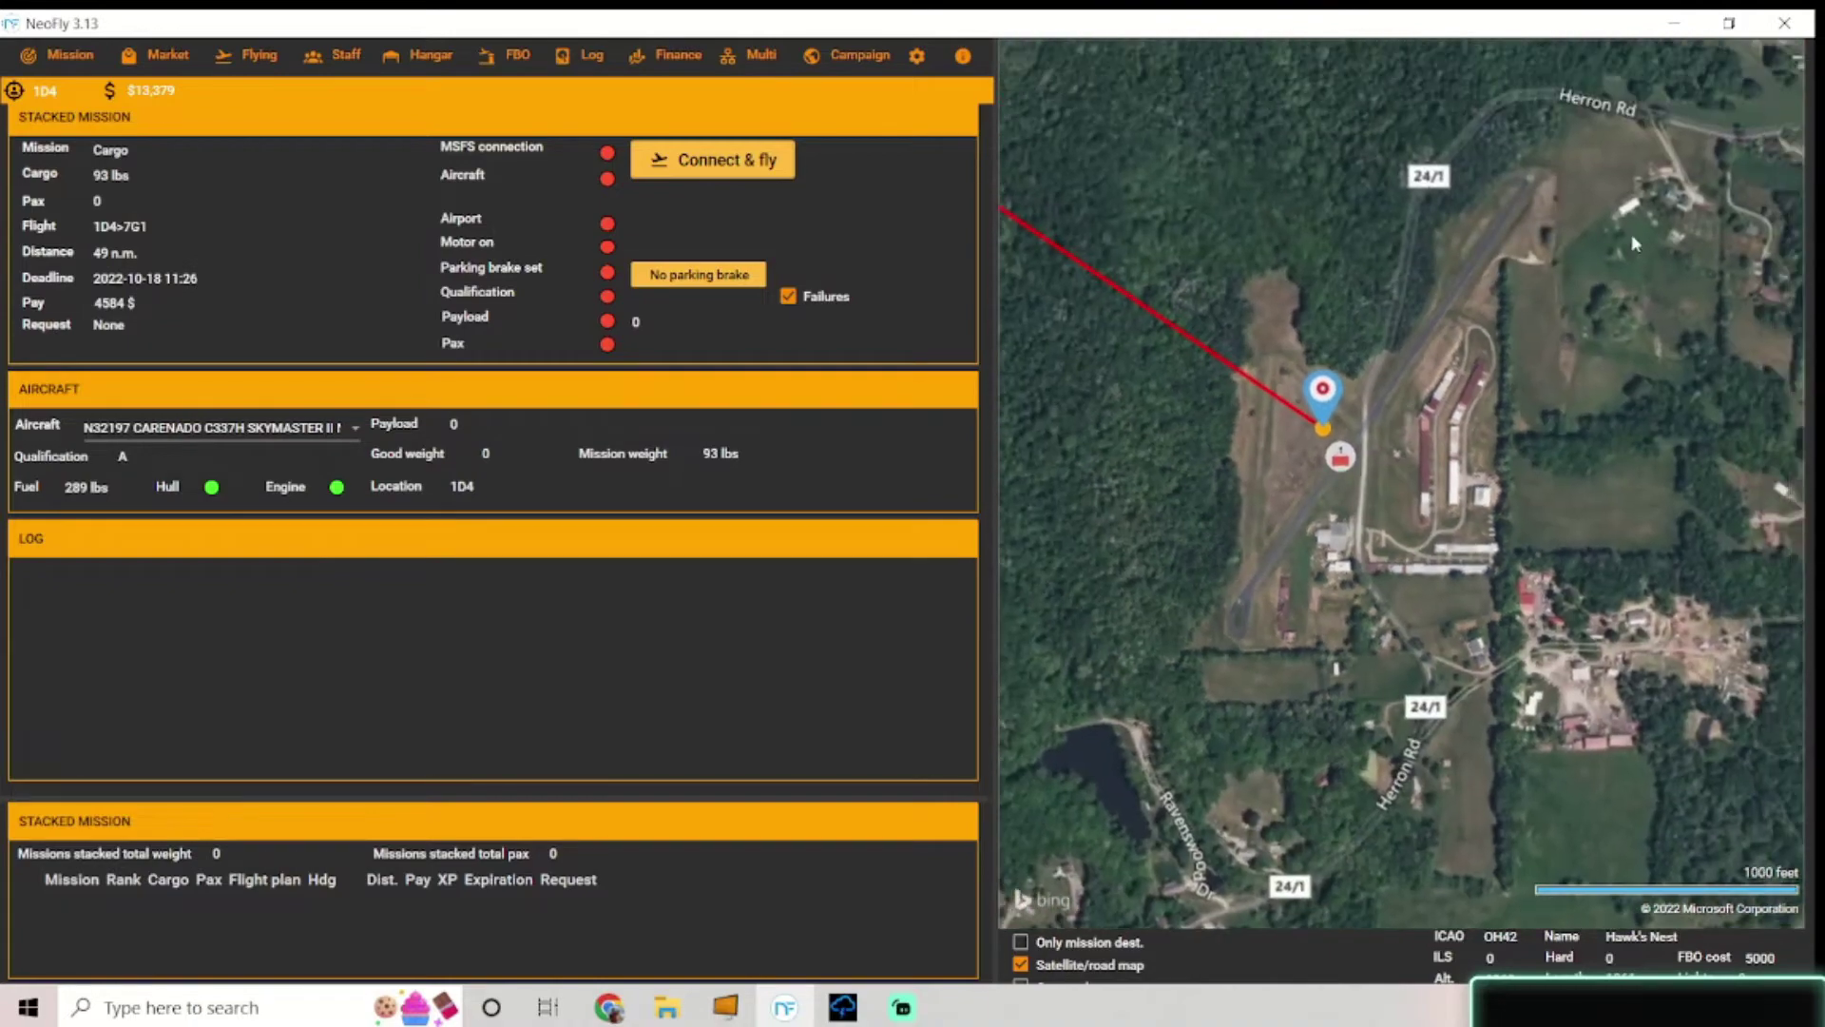
{"action": "scroll", "coordinate": [1340, 428], "scroll_direction": "up", "scroll_amount": 2}
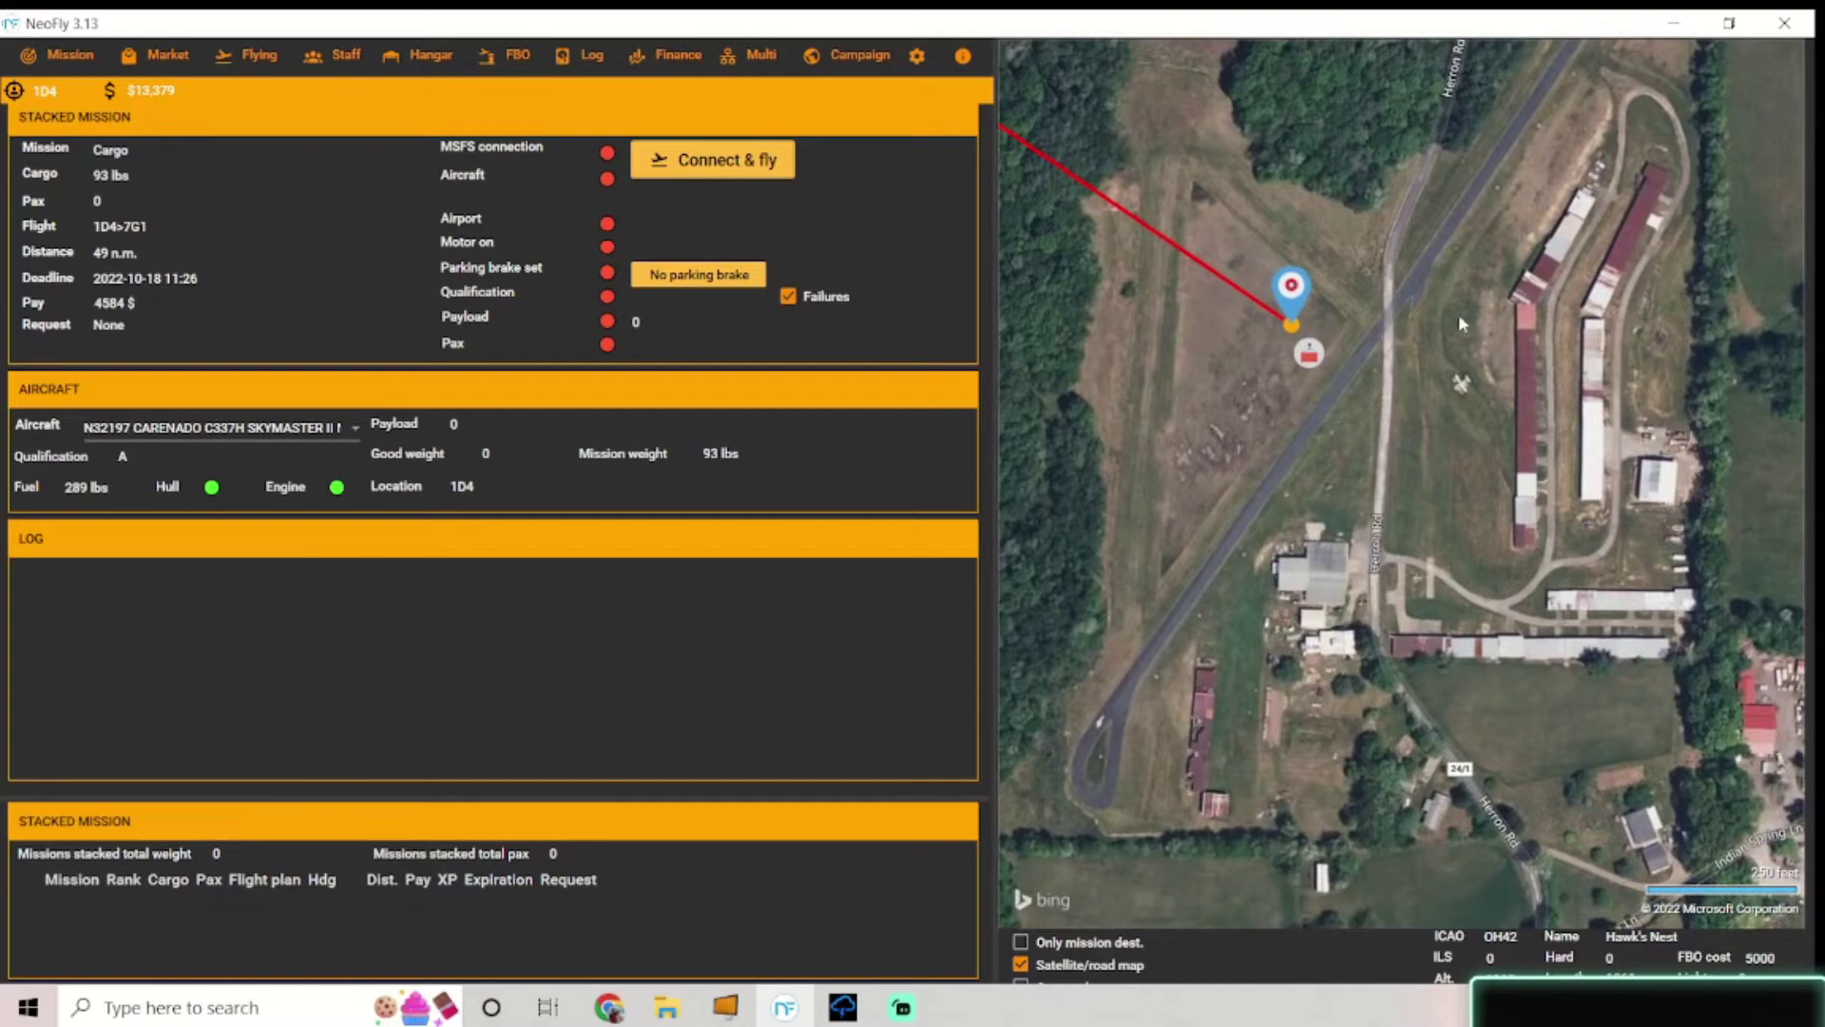
{"action": "scroll", "coordinate": [1476, 428], "scroll_direction": "down", "scroll_amount": 2}
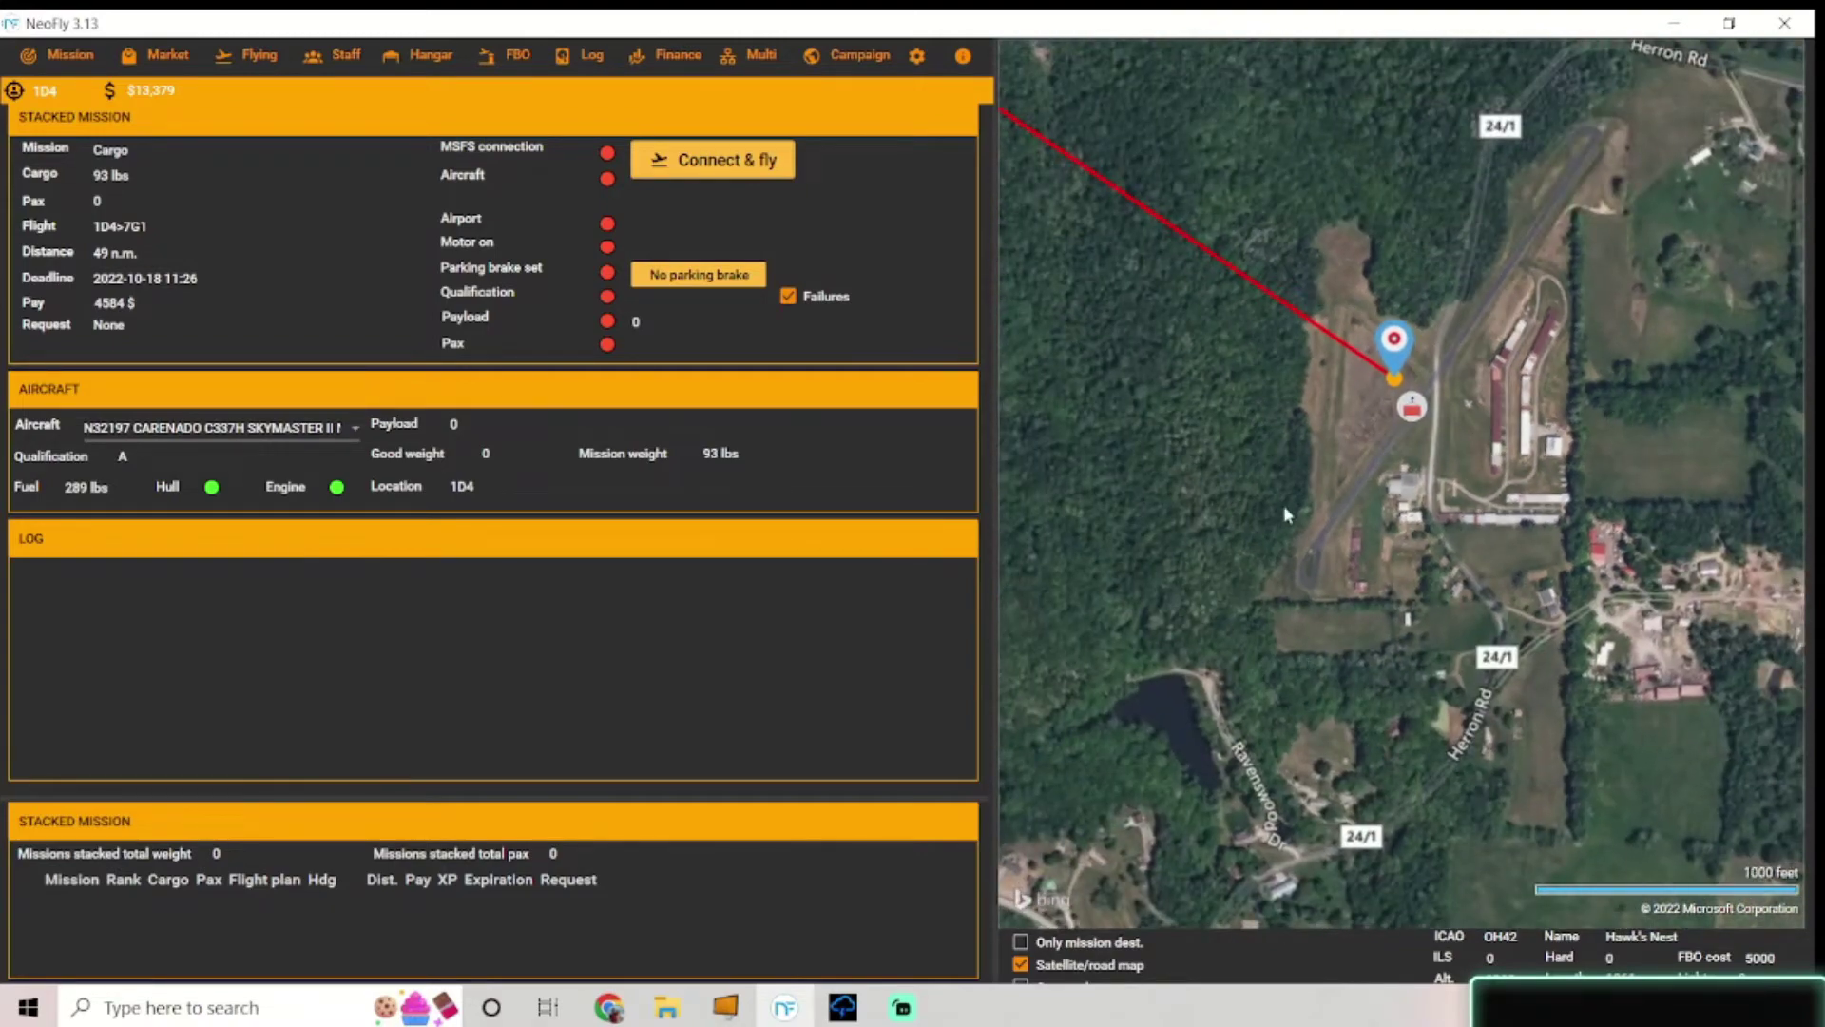
{"action": "scroll", "coordinate": [1275, 265], "scroll_direction": "down", "scroll_amount": 3}
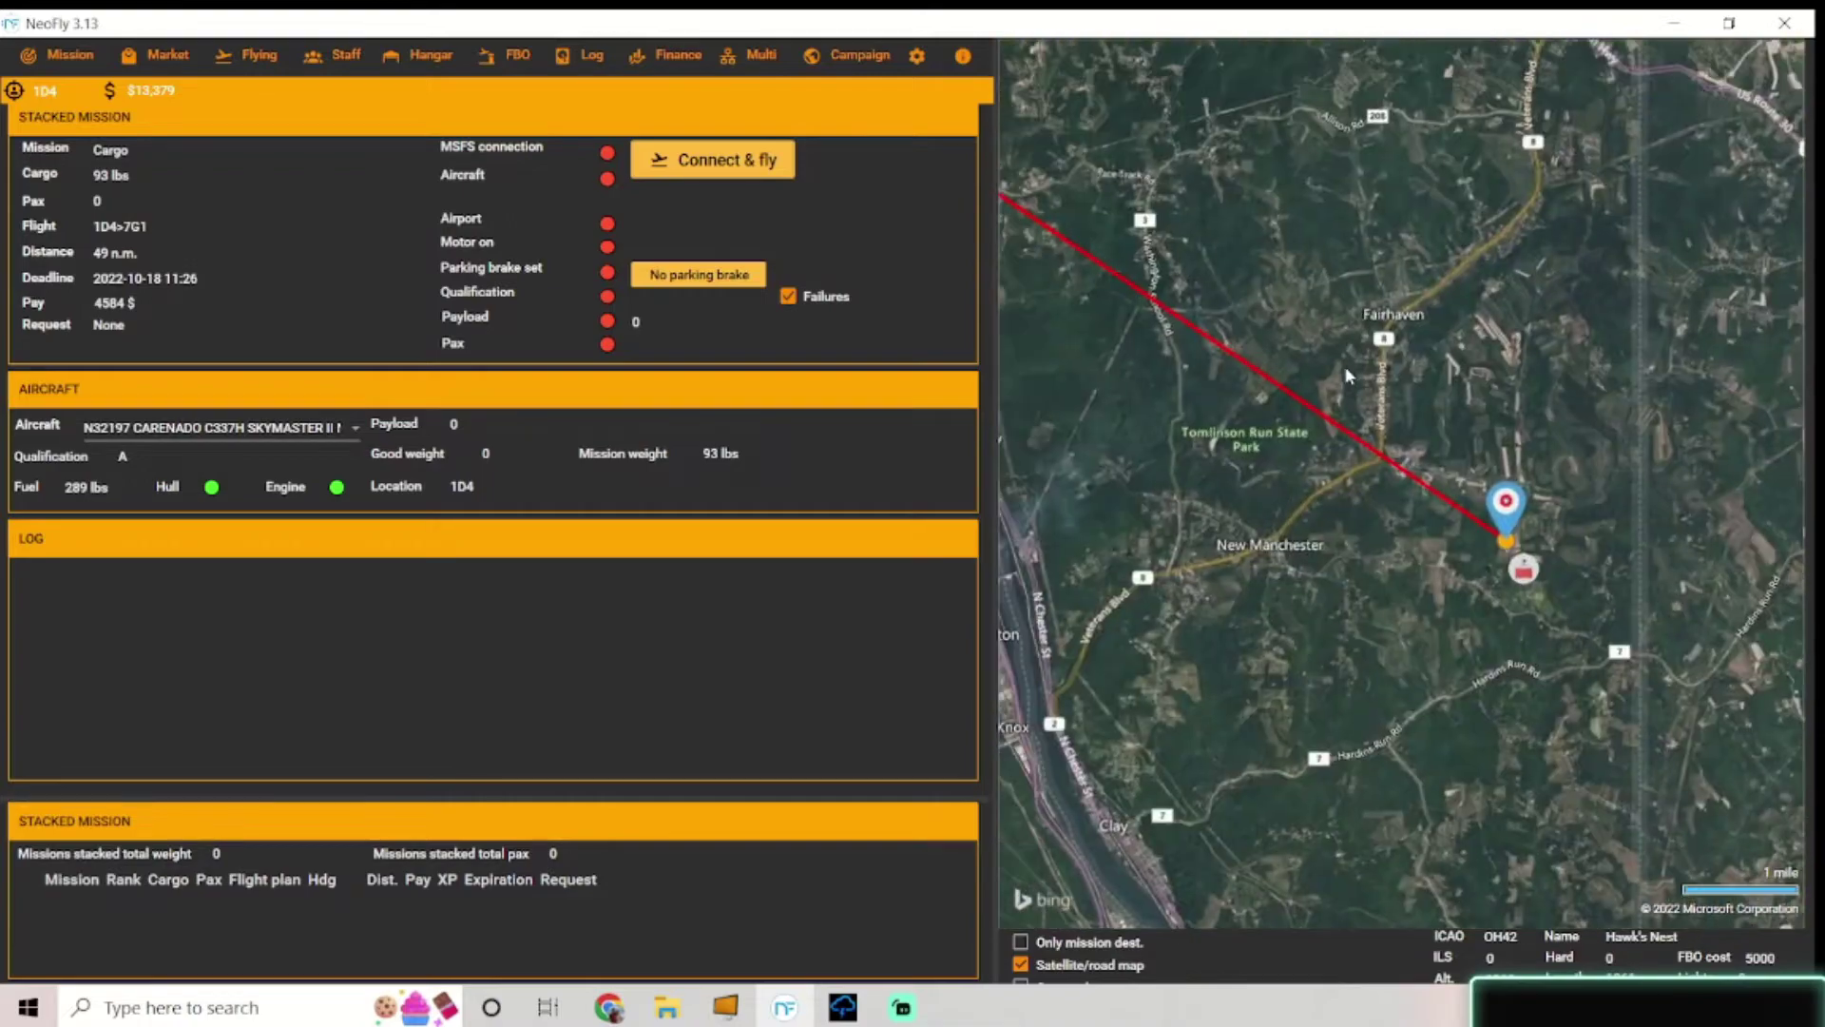
{"action": "scroll", "coordinate": [1239, 342], "scroll_direction": "down", "scroll_amount": 5}
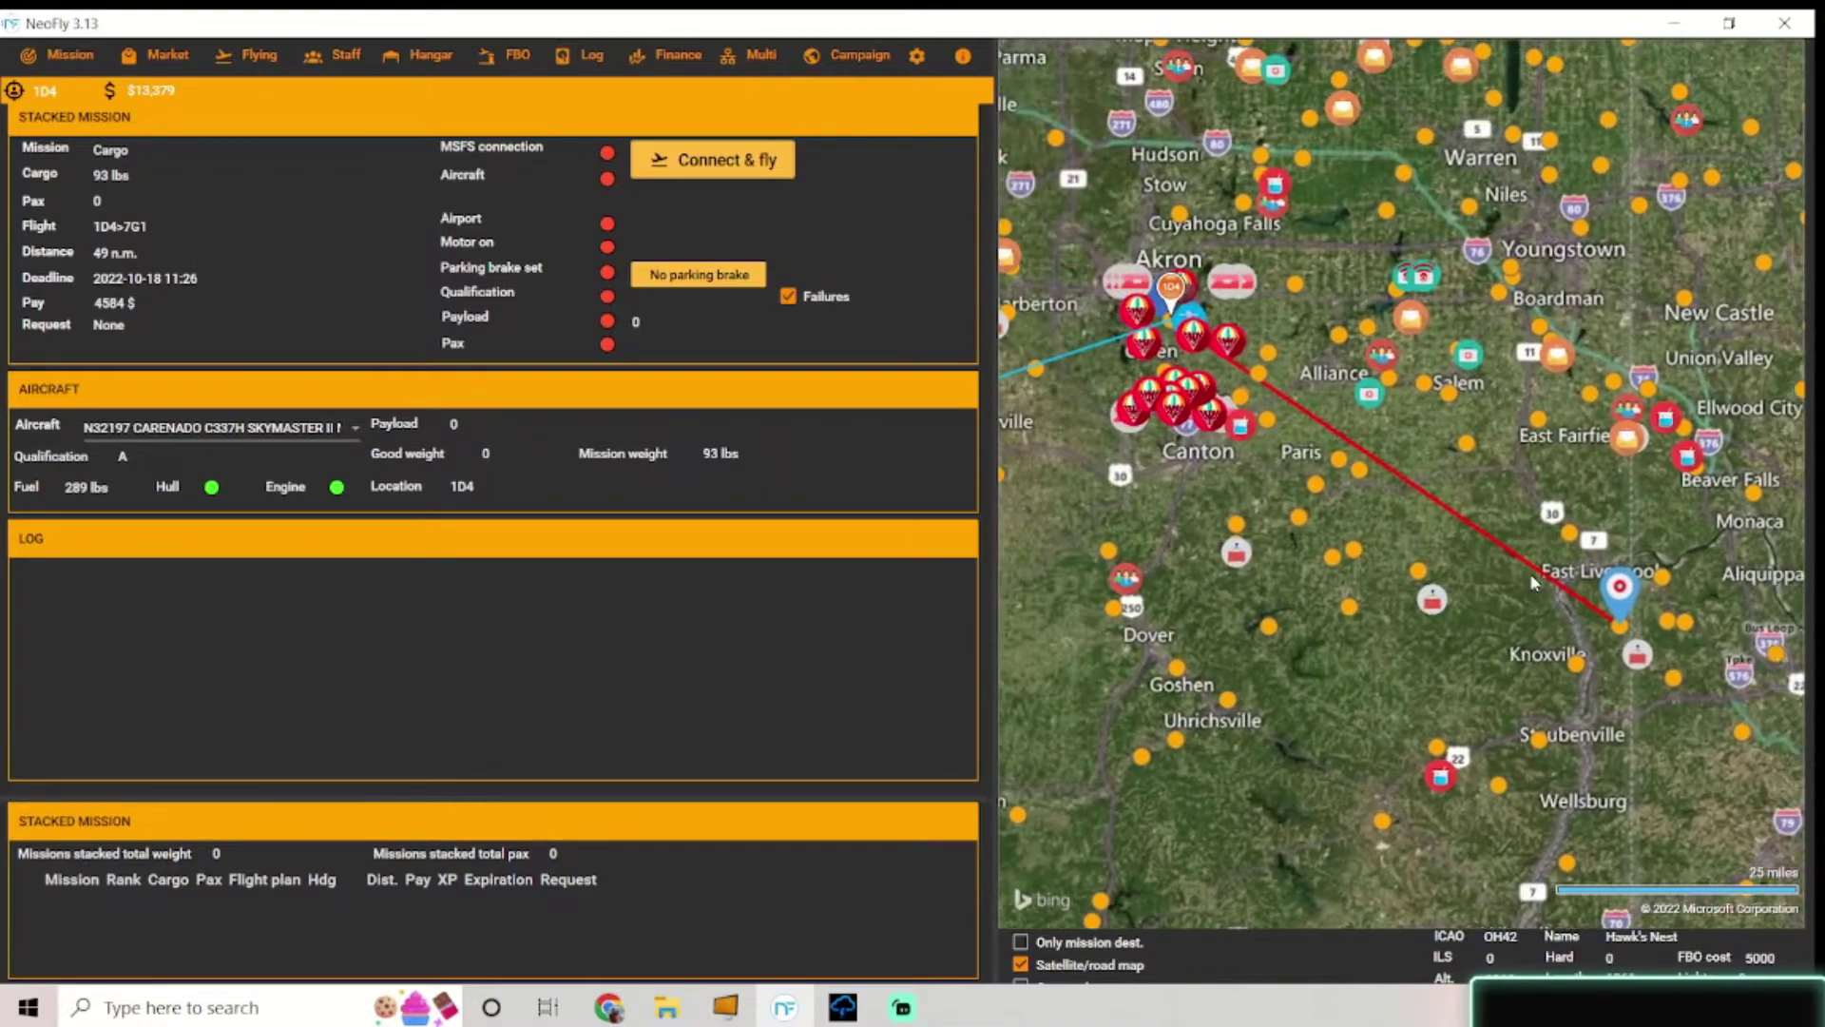
{"action": "mouse_move", "coordinate": [1294, 473]}
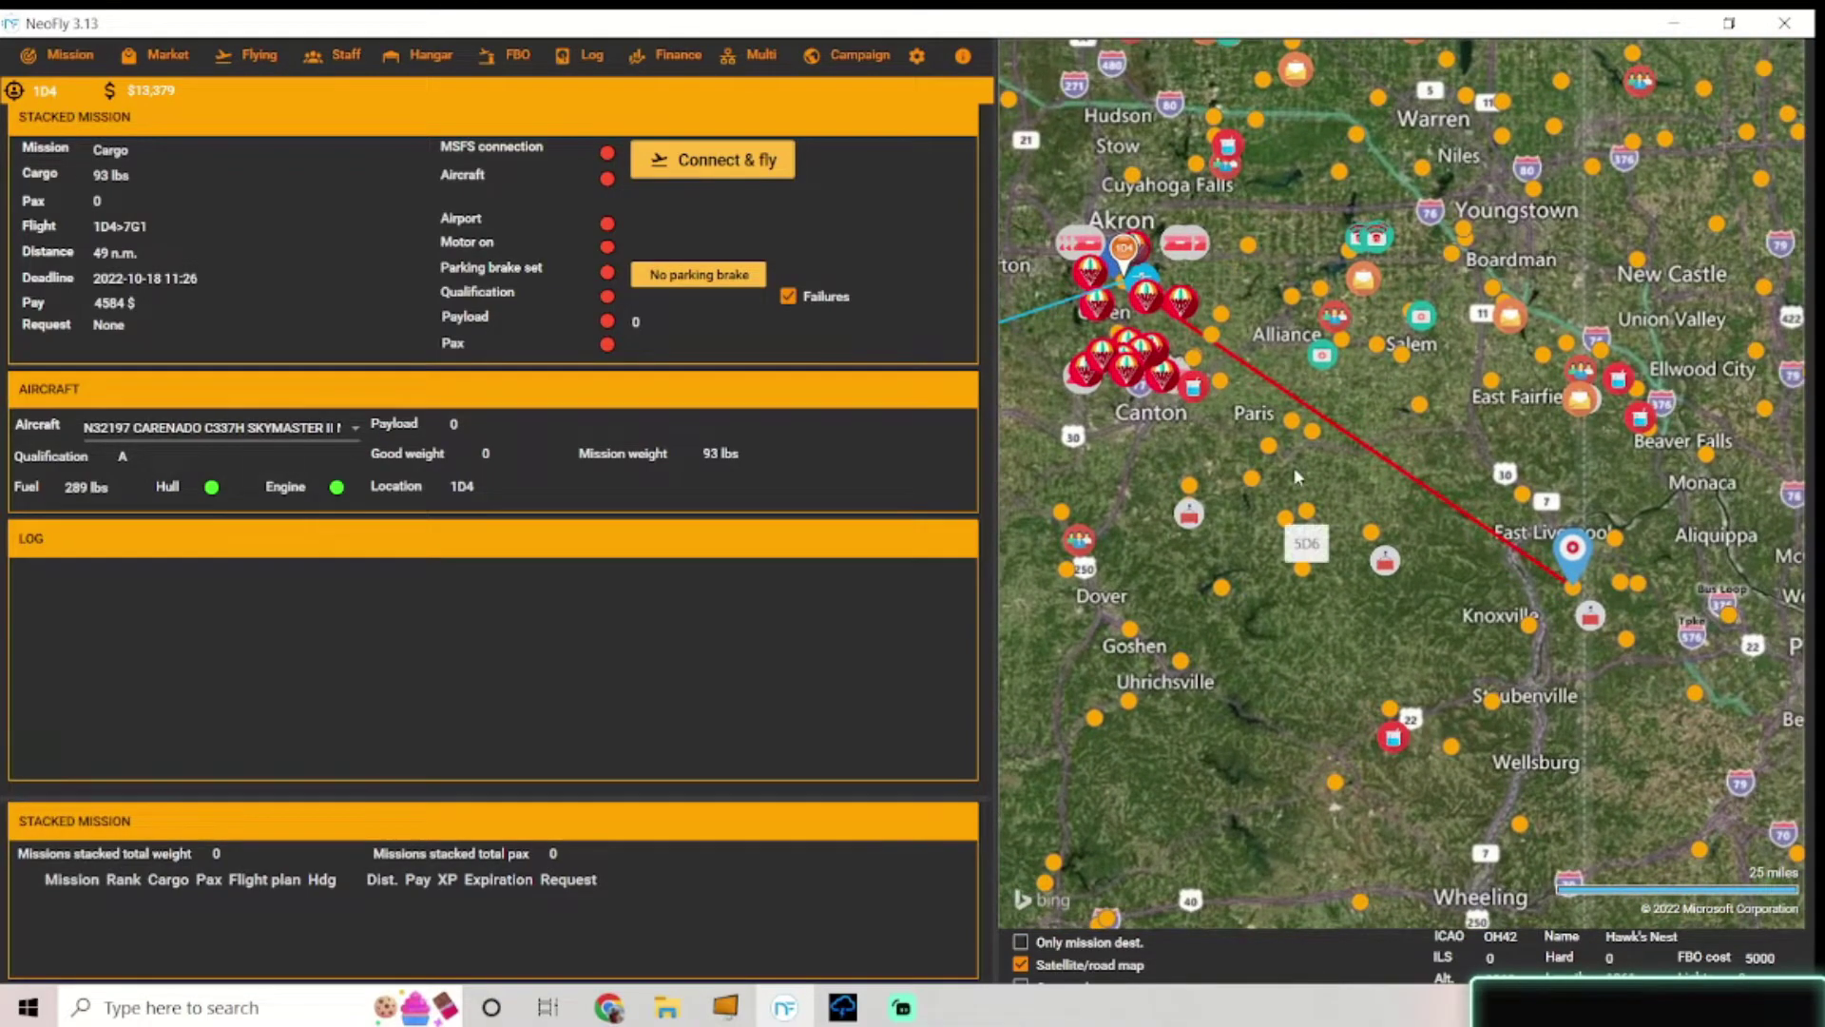
{"action": "scroll", "coordinate": [1521, 551], "scroll_direction": "up", "scroll_amount": 3}
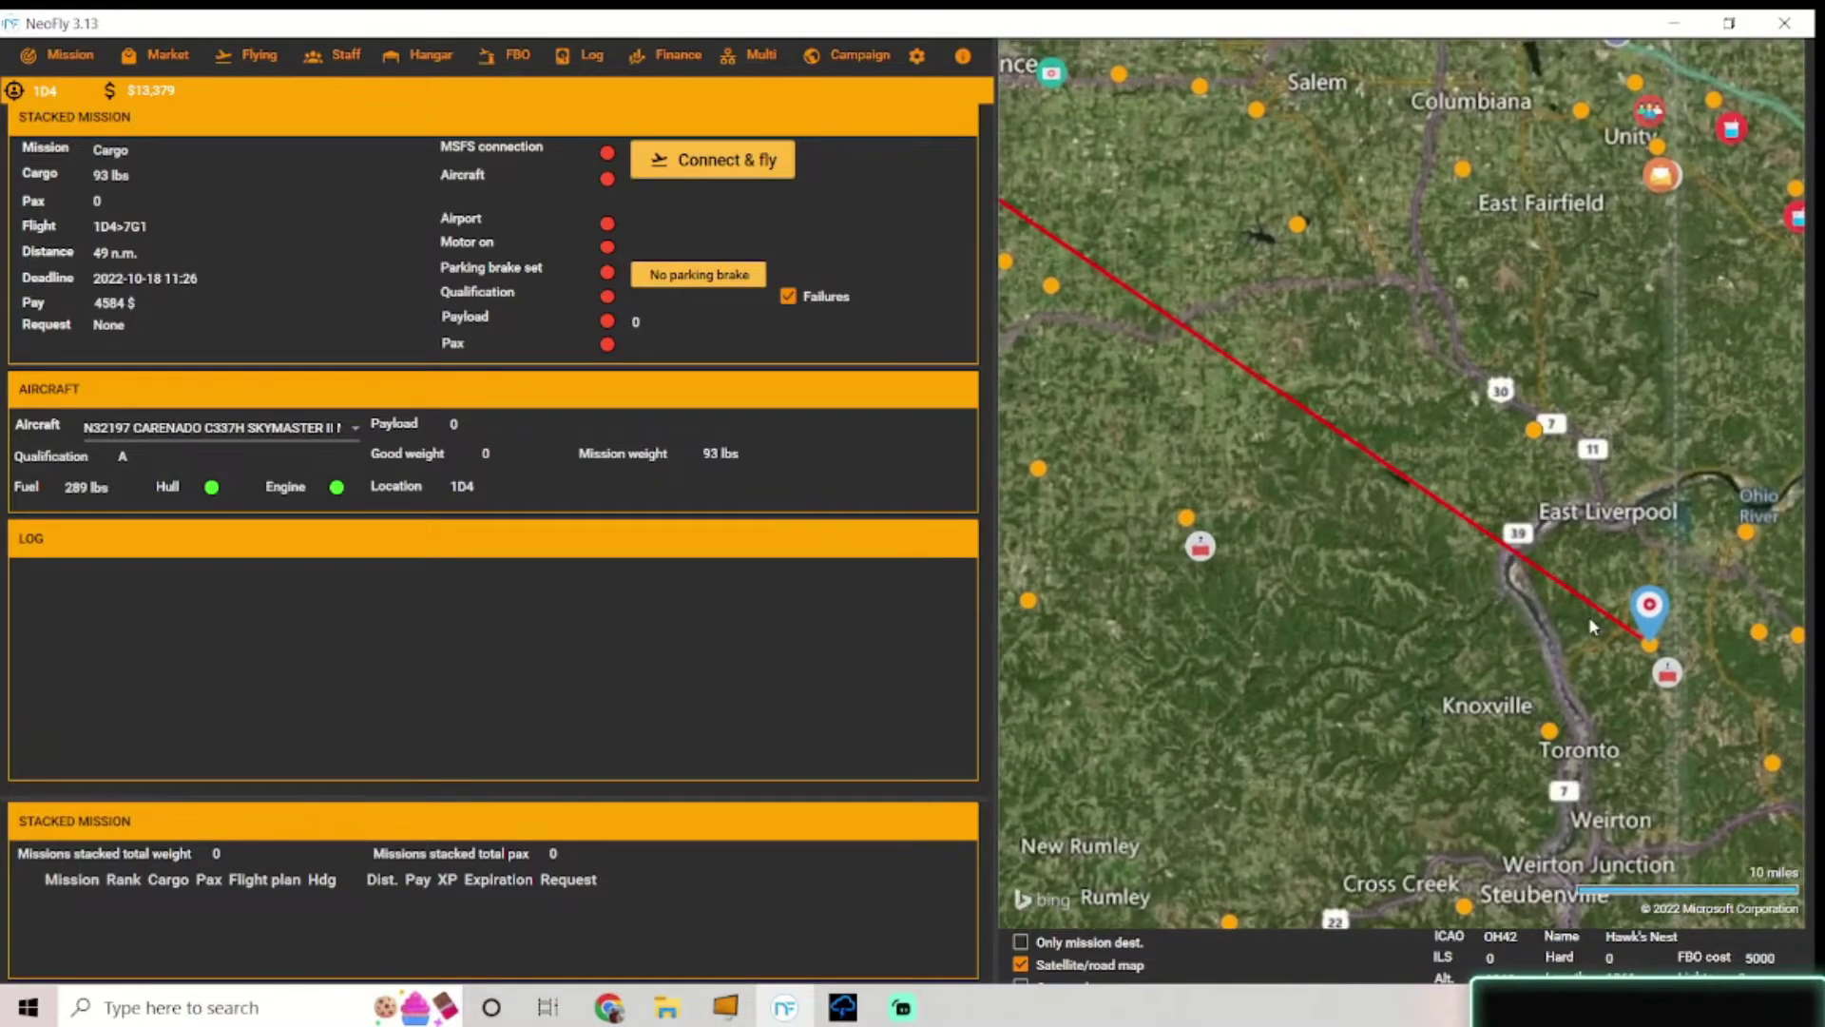
{"action": "scroll", "coordinate": [1629, 648], "scroll_direction": "up", "scroll_amount": 4}
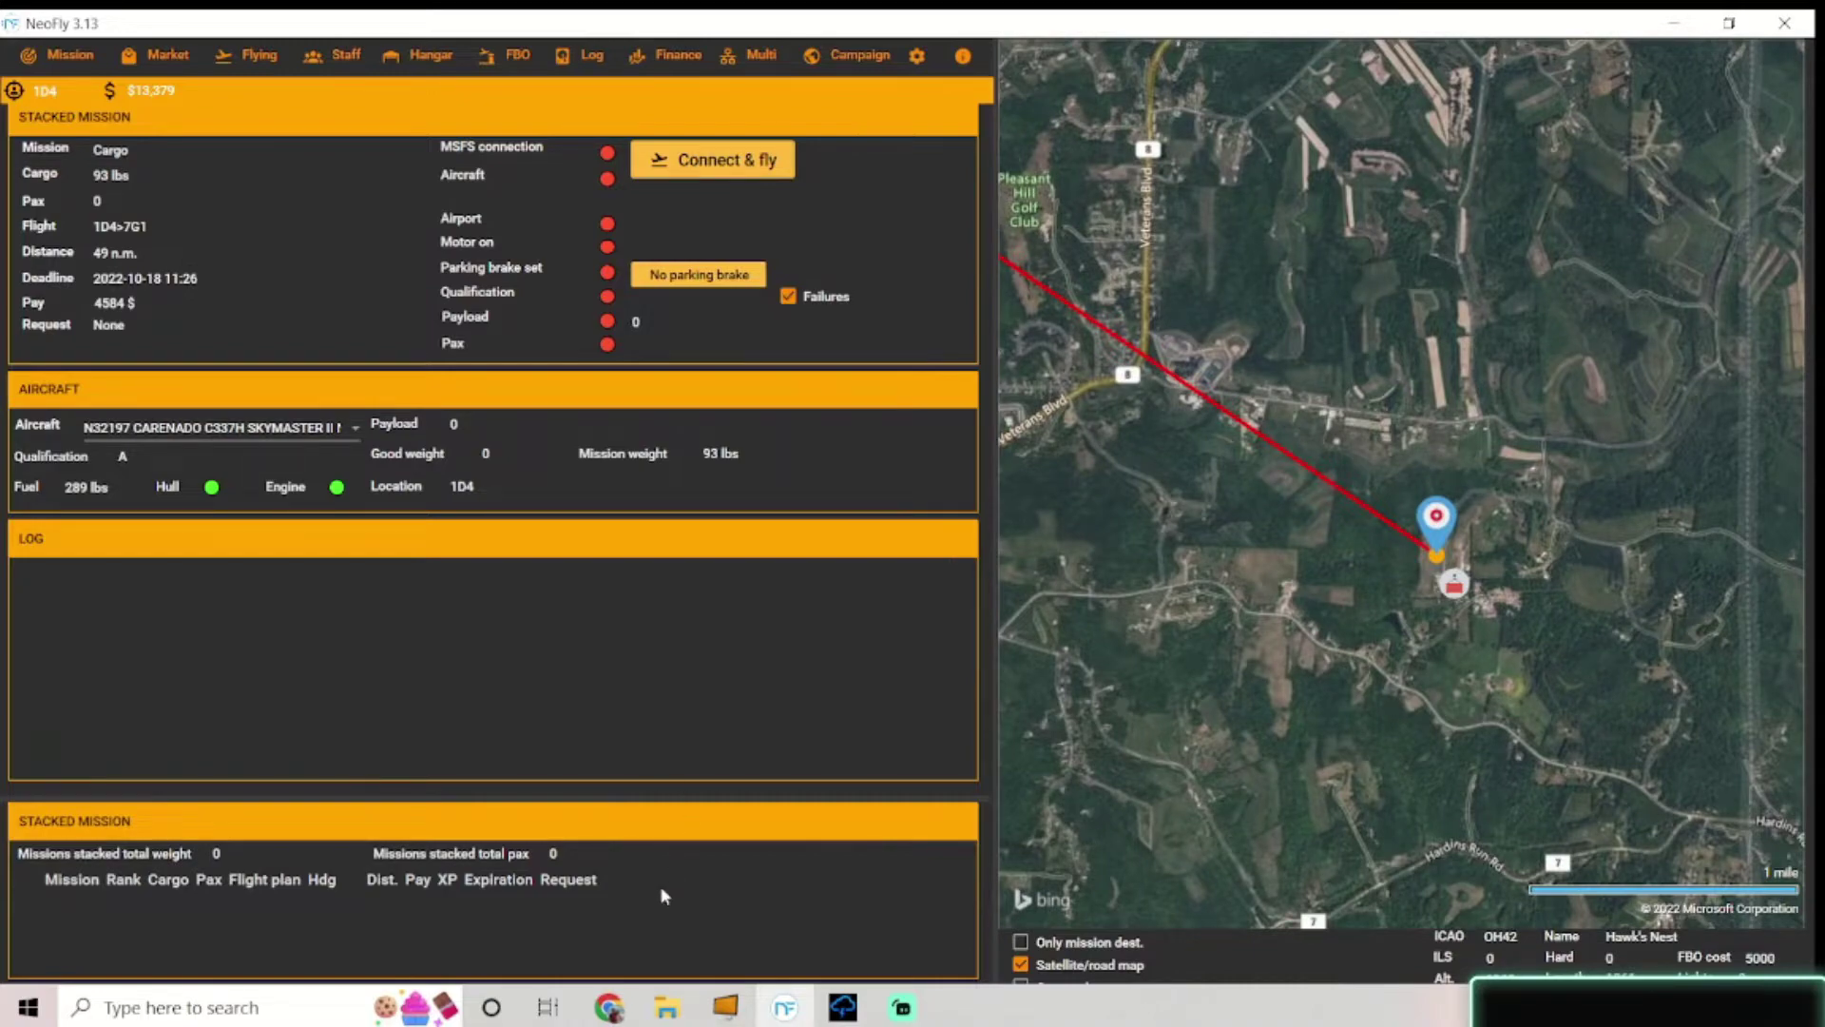
- Bring Akron, Canton and the route's southeast end into view on the SkyVector chart
{"action": "left_click", "coordinate": [609, 1006]}
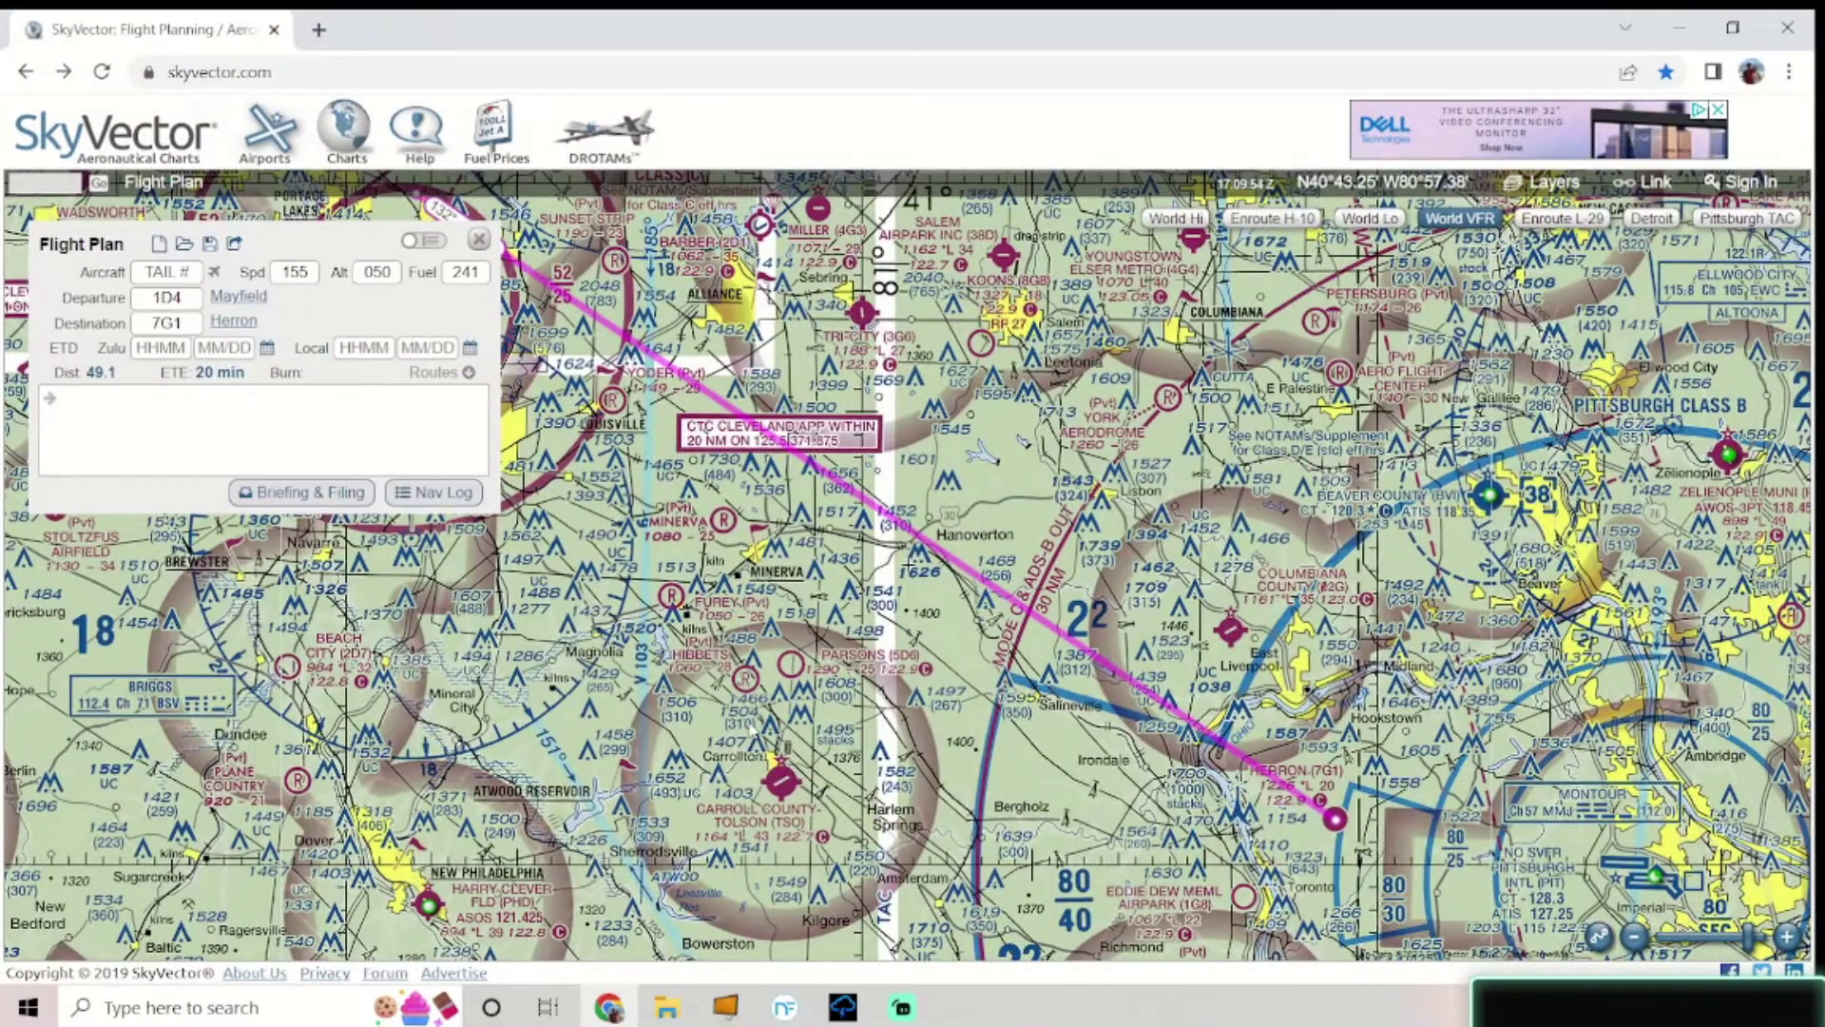
{"action": "left_click_drag", "start_coordinate": [898, 613], "coordinate": [1081, 712]}
{"action": "mouse_move", "coordinate": [1198, 579]}
{"action": "left_mouse_down"}
{"action": "mouse_move", "coordinate": [1213, 534]}
{"action": "mouse_move", "coordinate": [1210, 618]}
{"action": "mouse_move", "coordinate": [1170, 590]}
{"action": "left_mouse_up"}
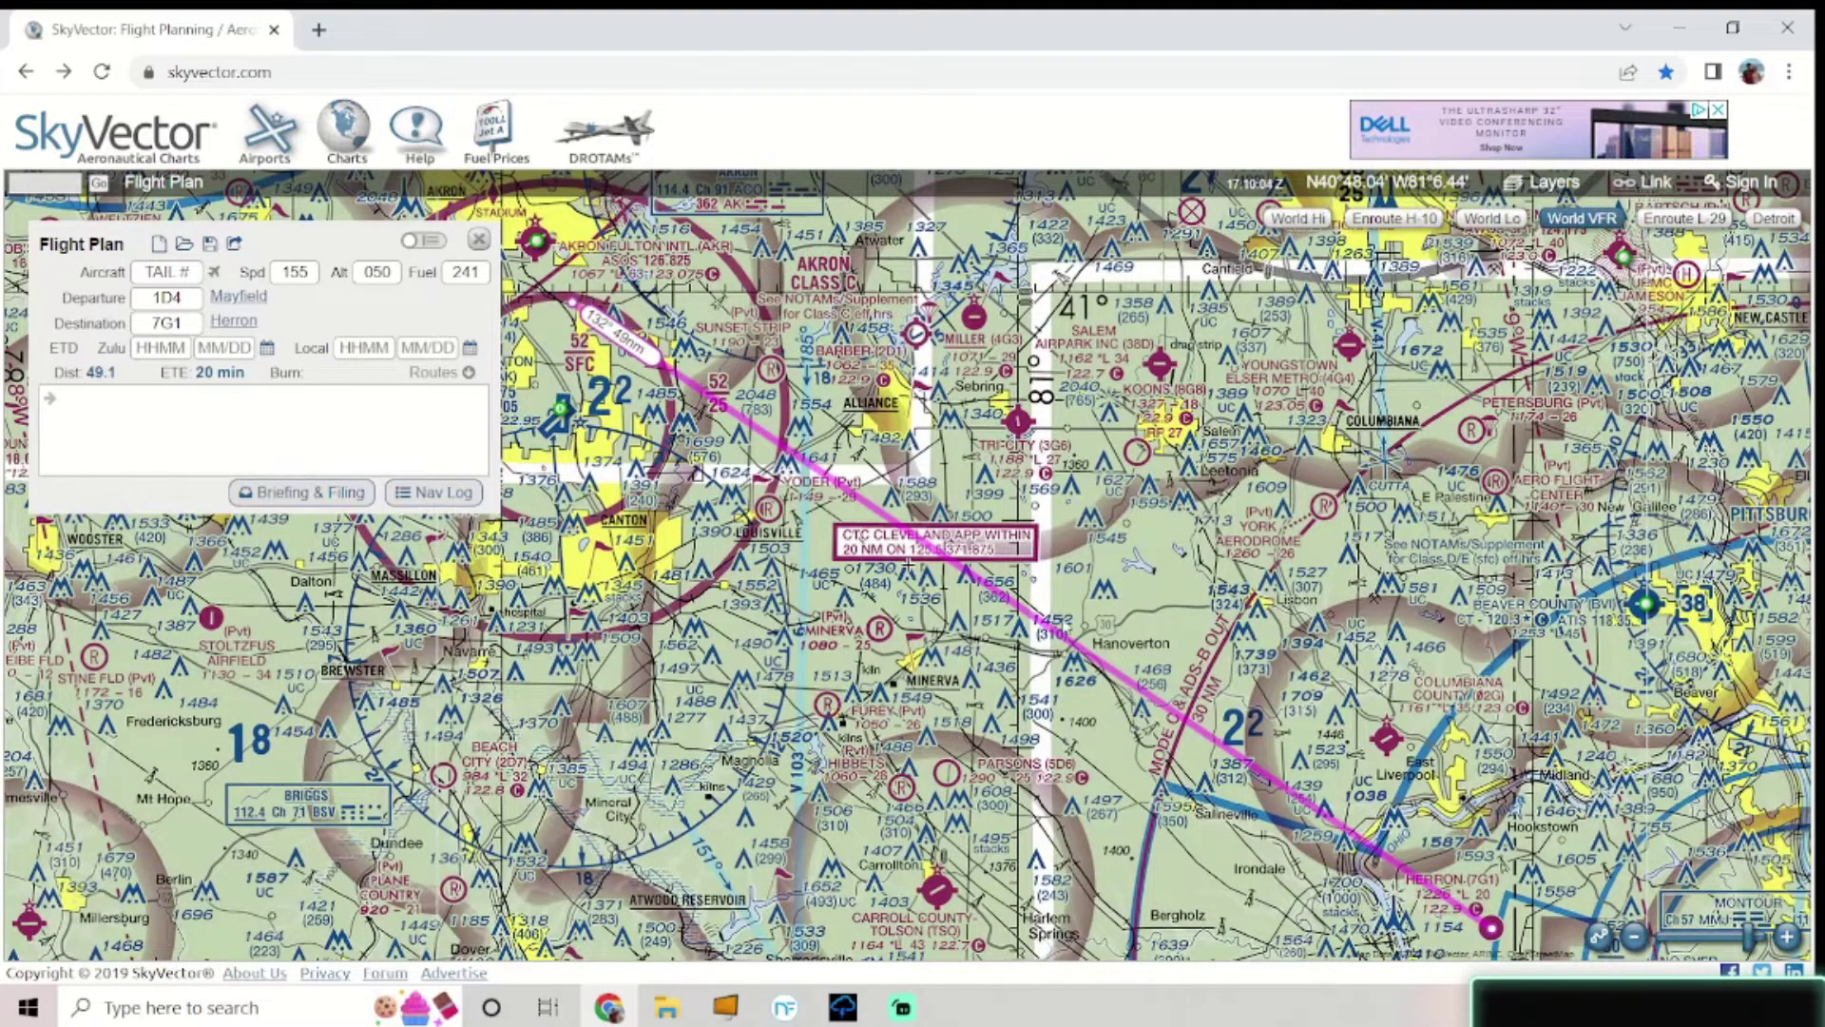
{"action": "left_click_drag", "start_coordinate": [1336, 654], "coordinate": [1212, 523]}
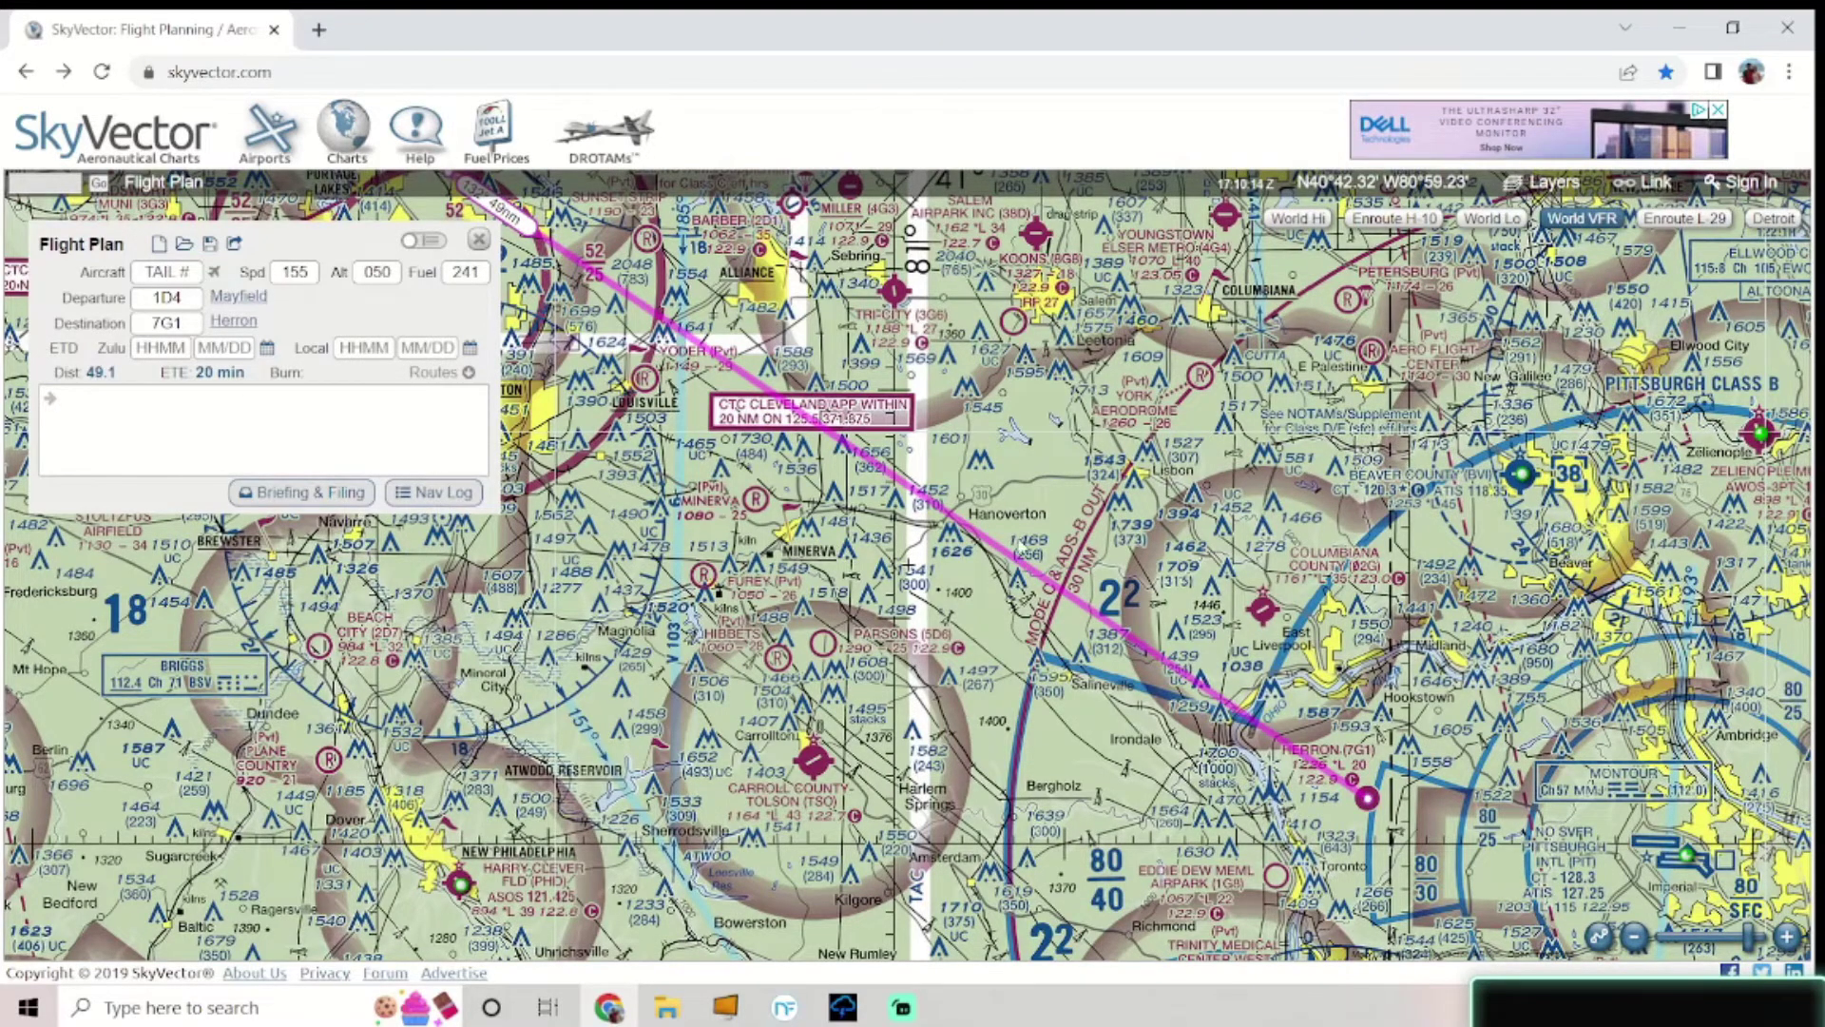
{"action": "left_click_drag", "start_coordinate": [947, 527], "coordinate": [1346, 755]}
- Zoom in and look over the chart north and northwest of Akron
{"action": "scroll", "coordinate": [882, 402], "scroll_direction": "up", "scroll_amount": 1}
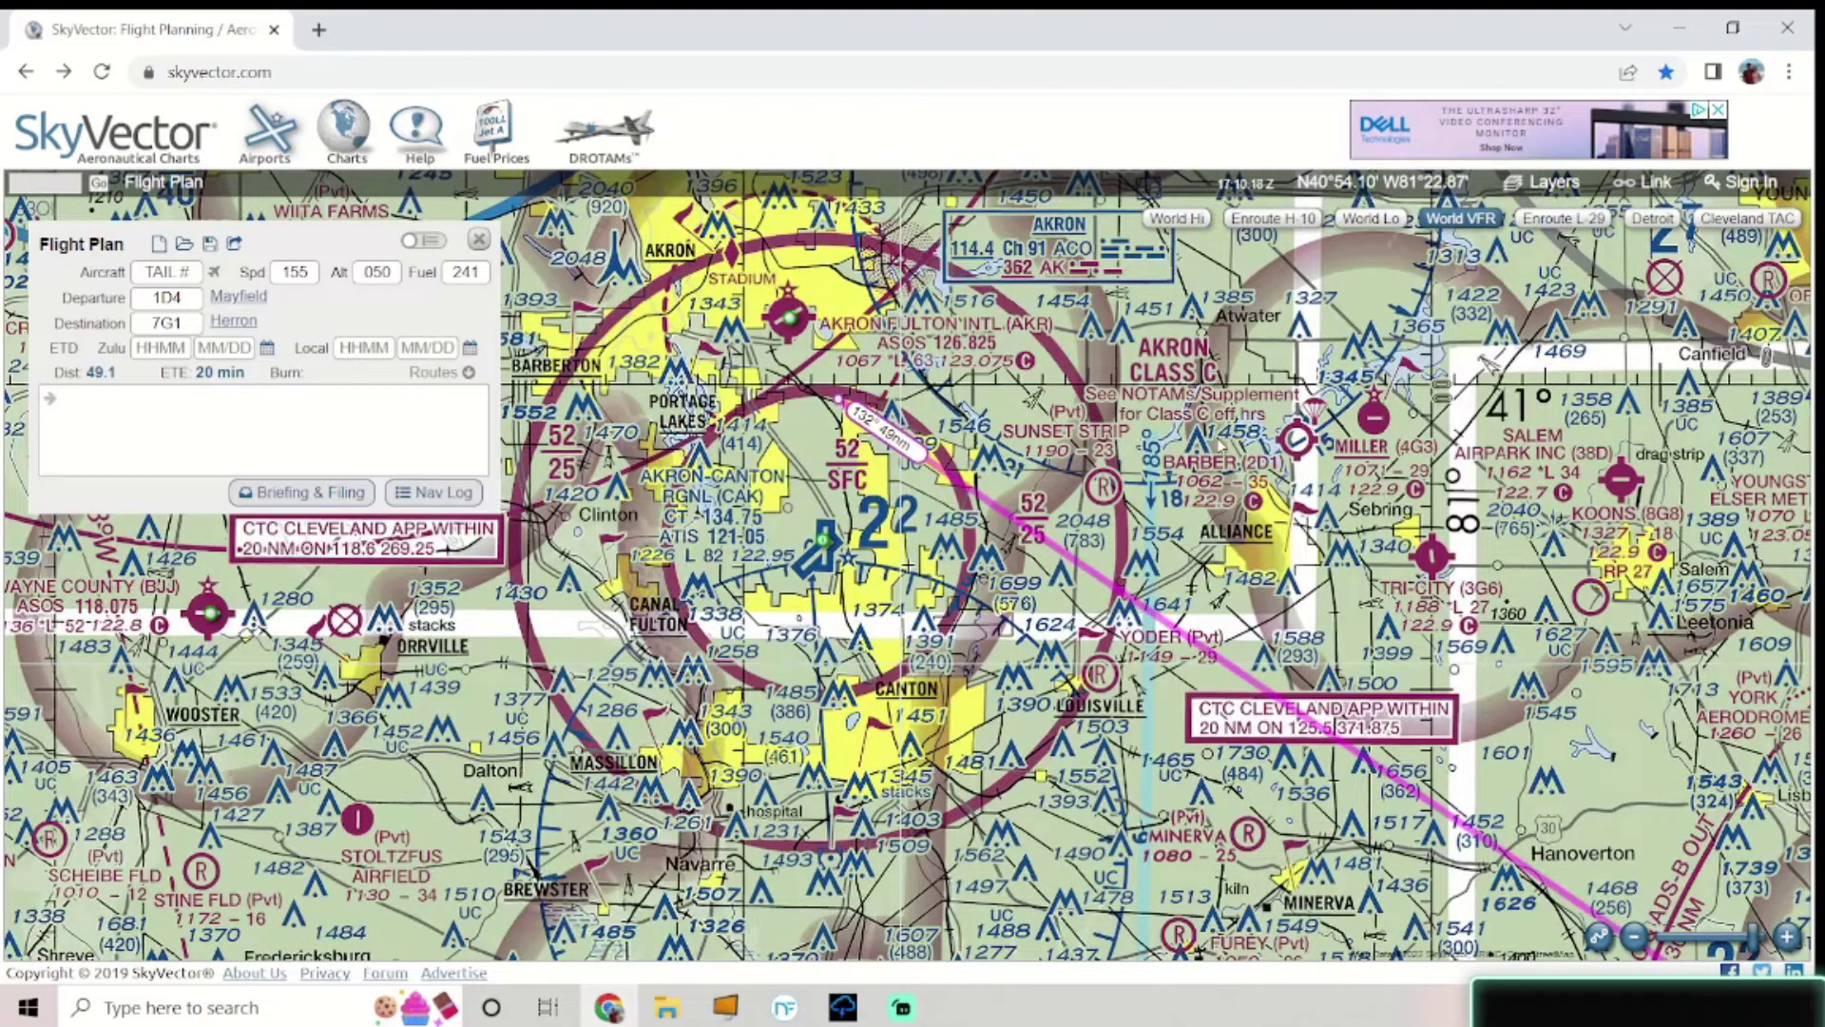
{"action": "left_click_drag", "start_coordinate": [1221, 444], "coordinate": [1167, 561]}
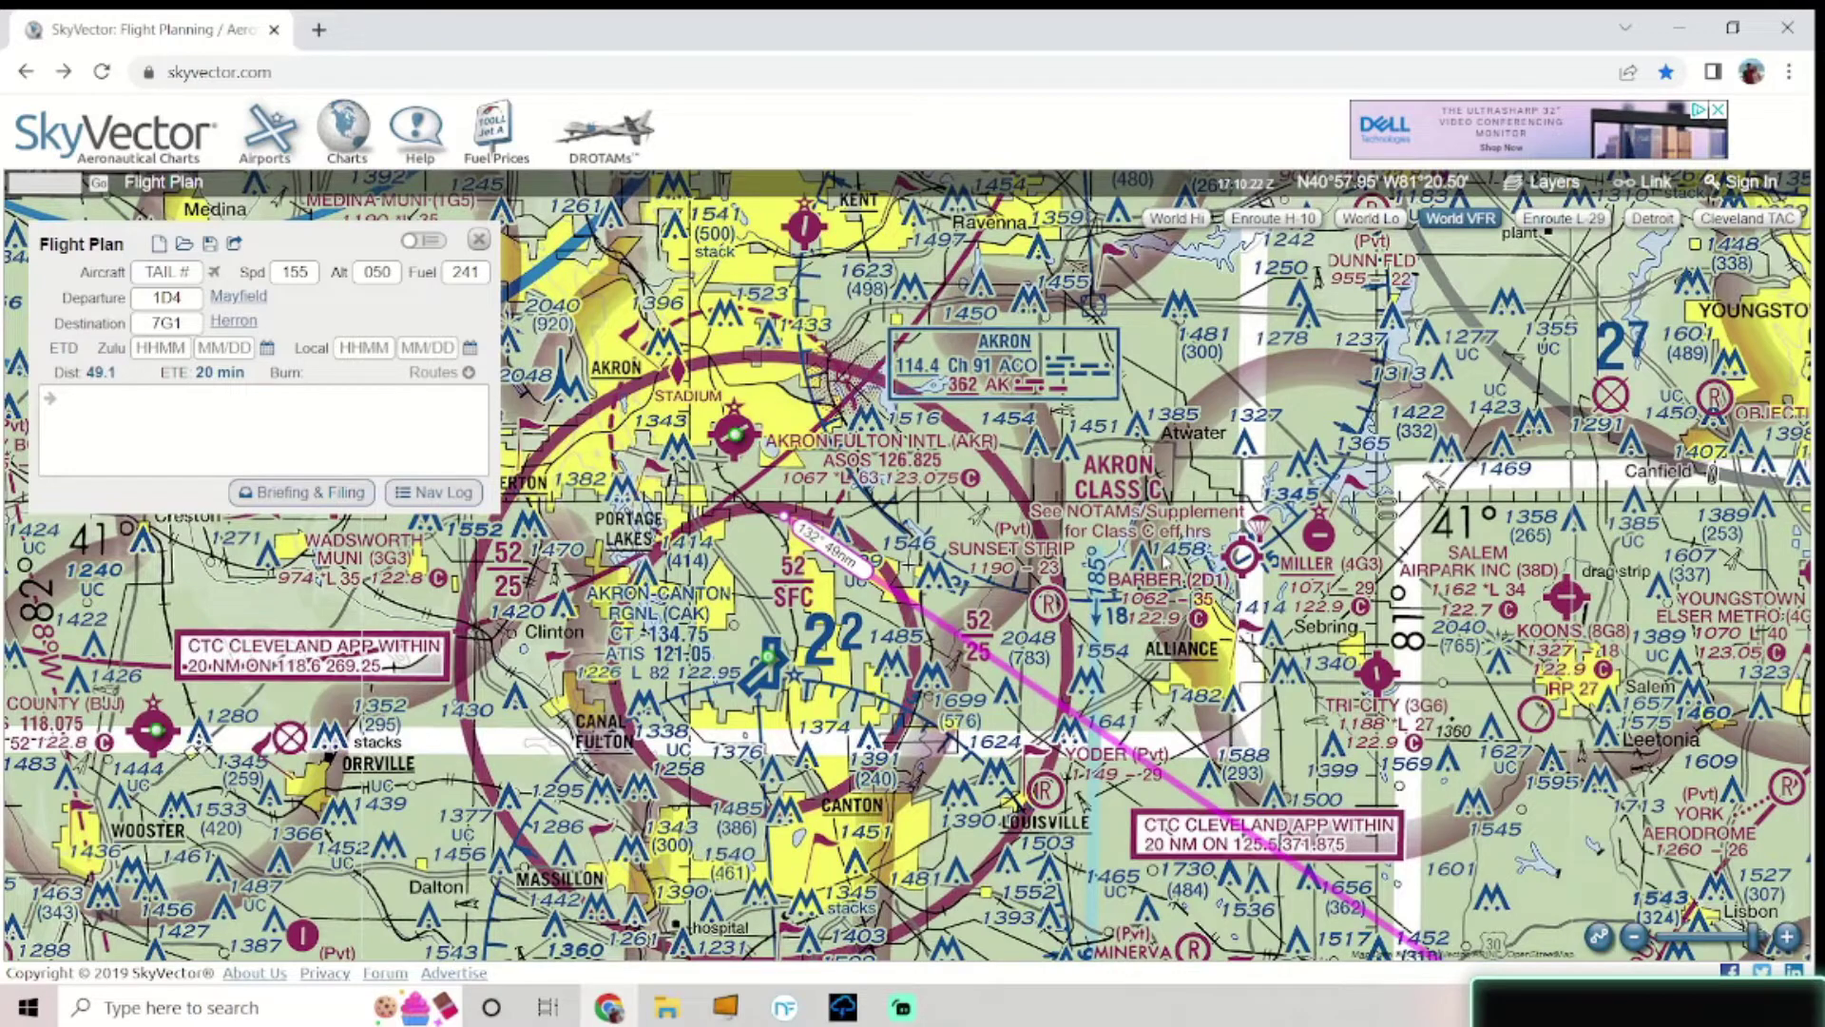
{"action": "left_click_drag", "start_coordinate": [1245, 646], "coordinate": [1226, 622]}
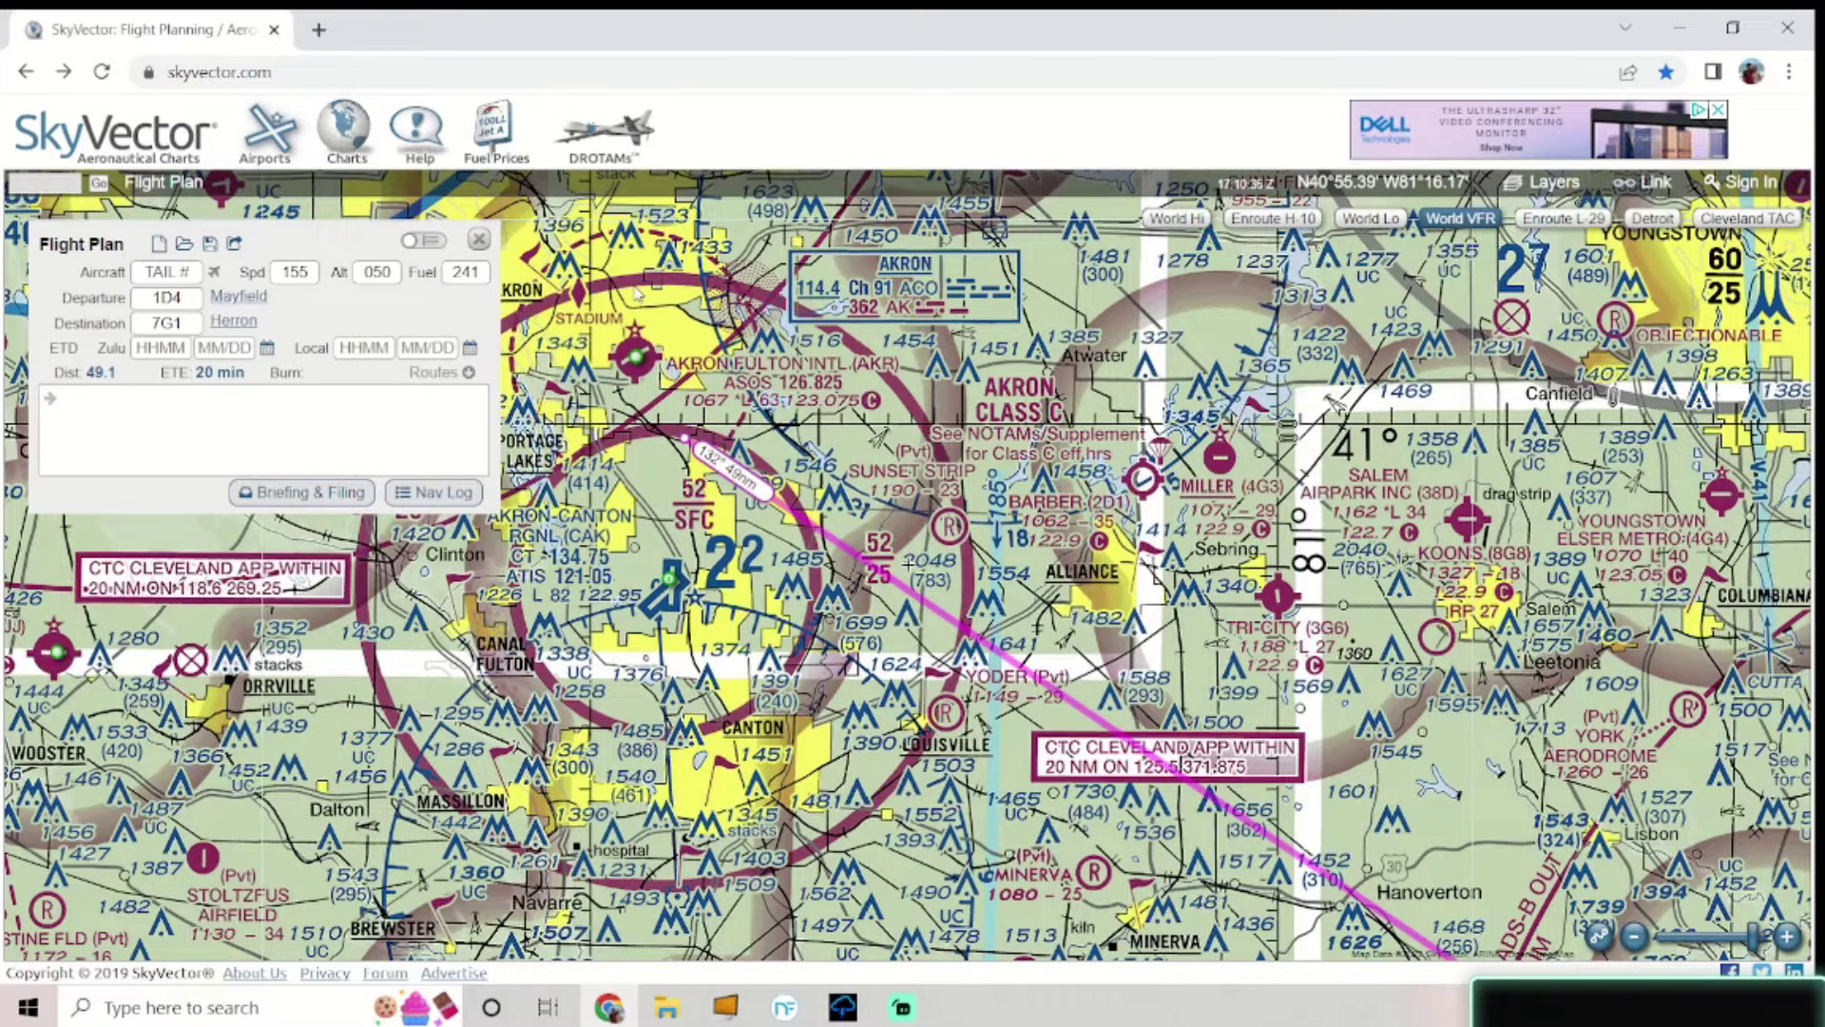
{"action": "left_click_drag", "start_coordinate": [805, 493], "coordinate": [954, 597]}
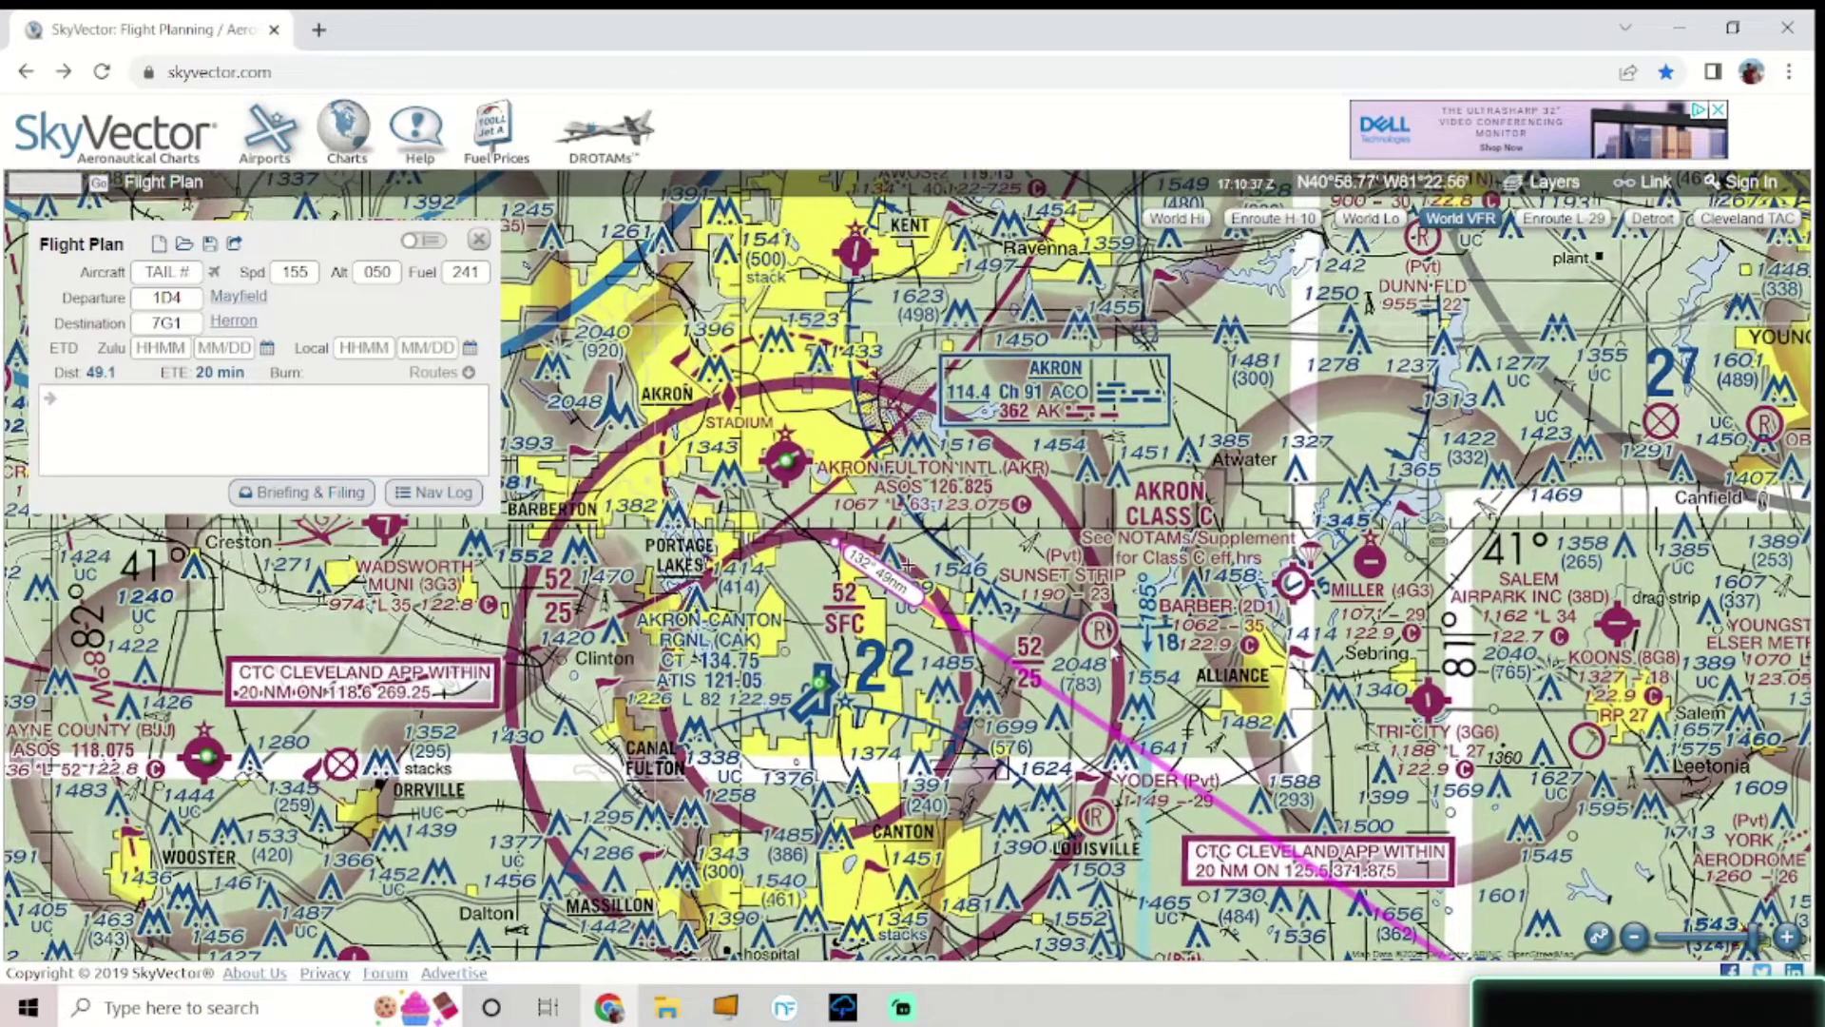
{"action": "left_click_drag", "start_coordinate": [1008, 693], "coordinate": [909, 564]}
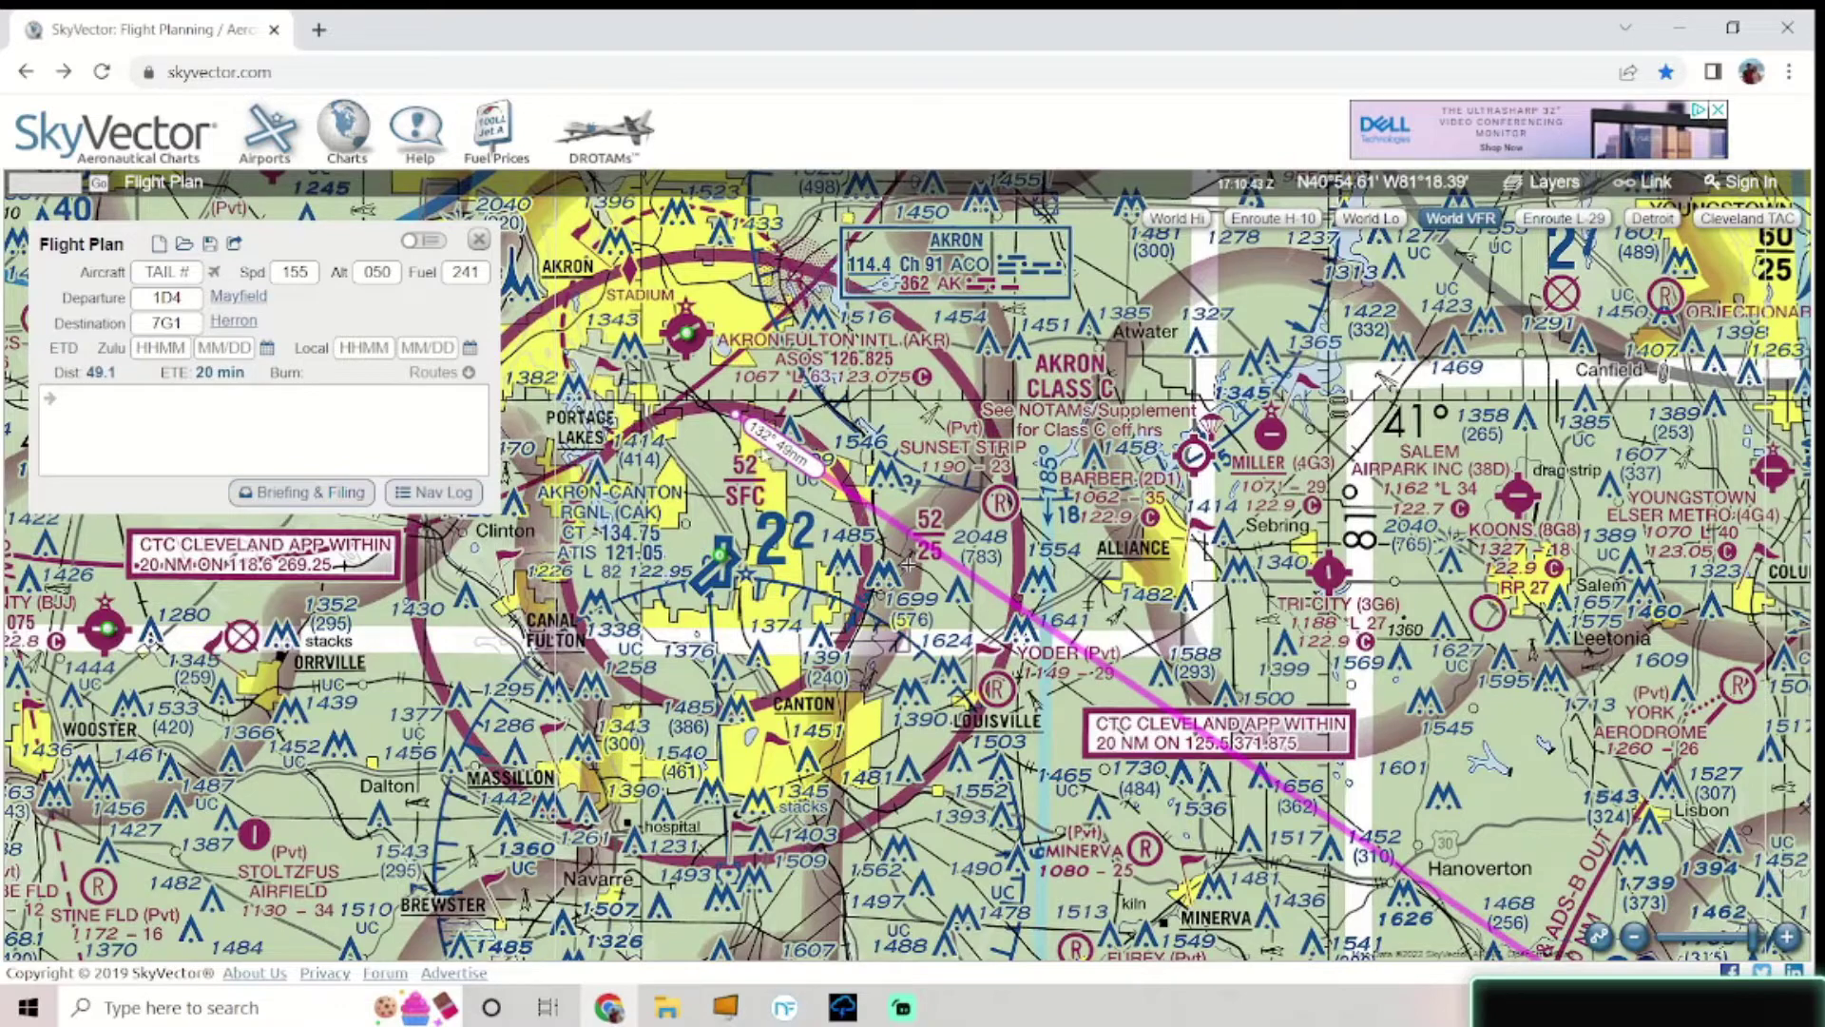
{"action": "left_click_drag", "start_coordinate": [705, 393], "coordinate": [748, 428]}
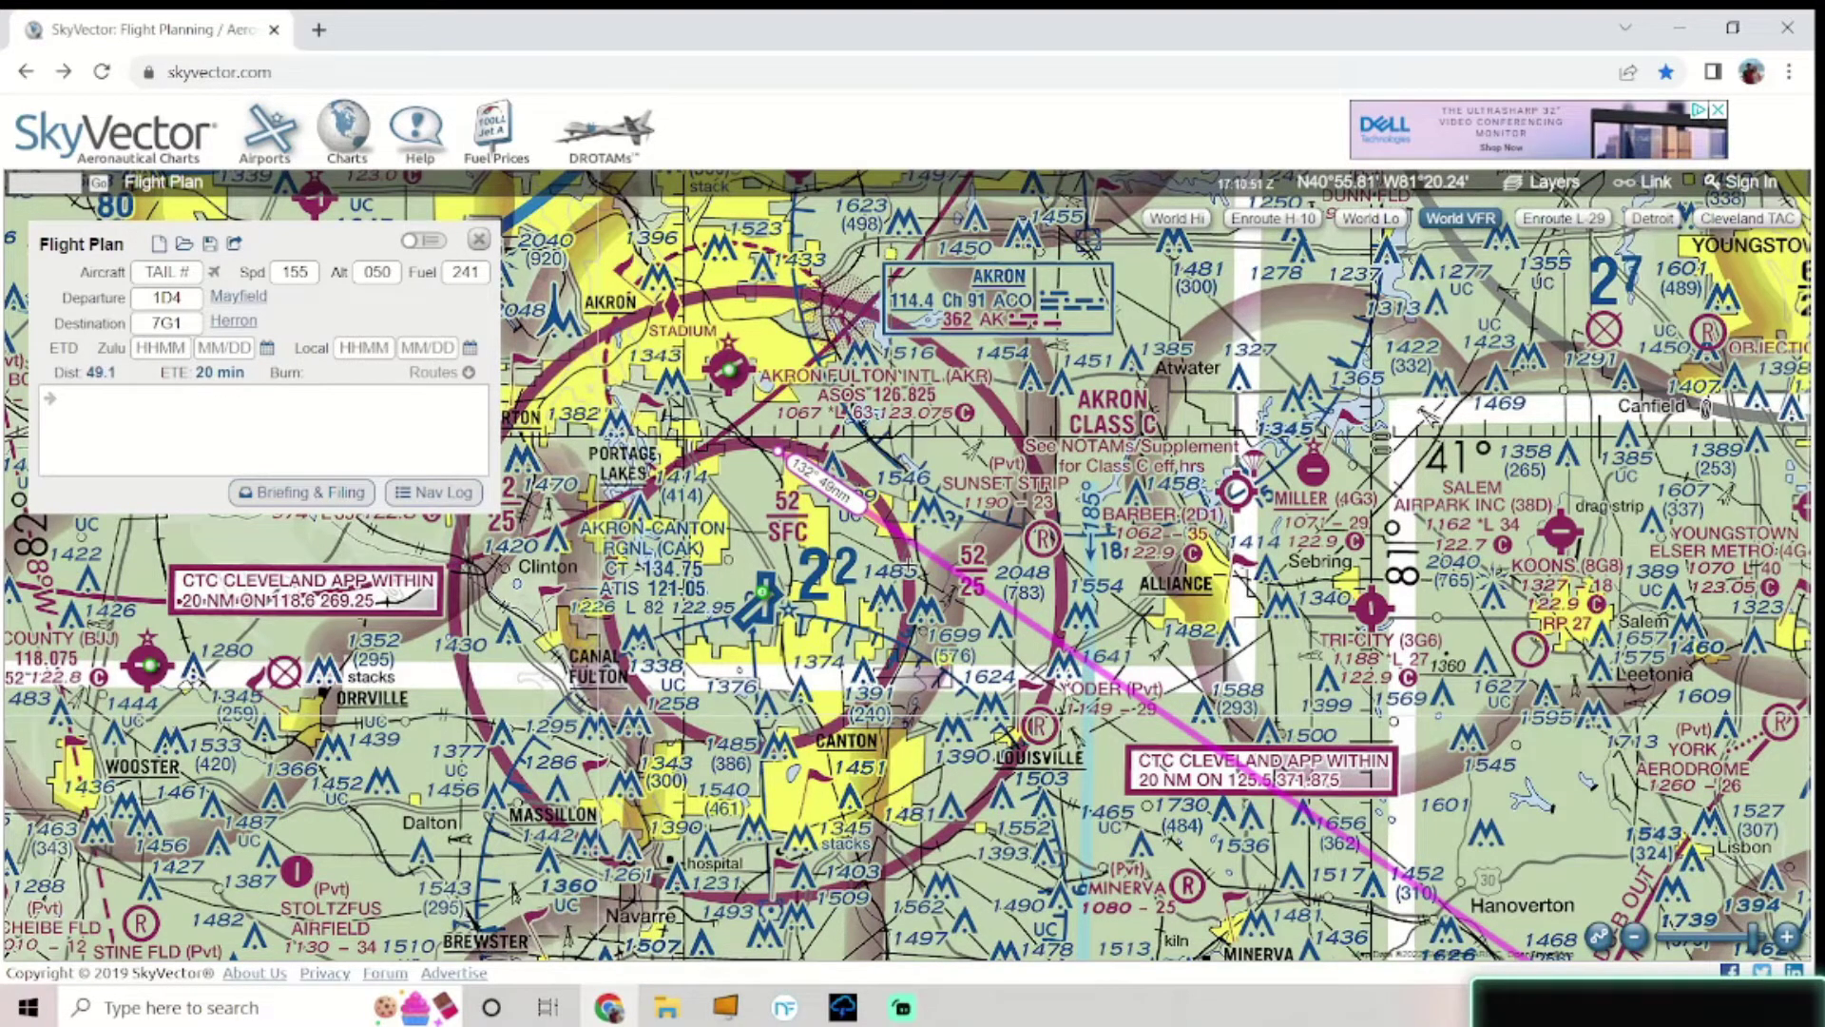
- Follow the magenta route southeast past Canton and Hanoverton to Herron (7G1)
{"action": "scroll", "coordinate": [870, 590], "scroll_direction": "down", "scroll_amount": 2}
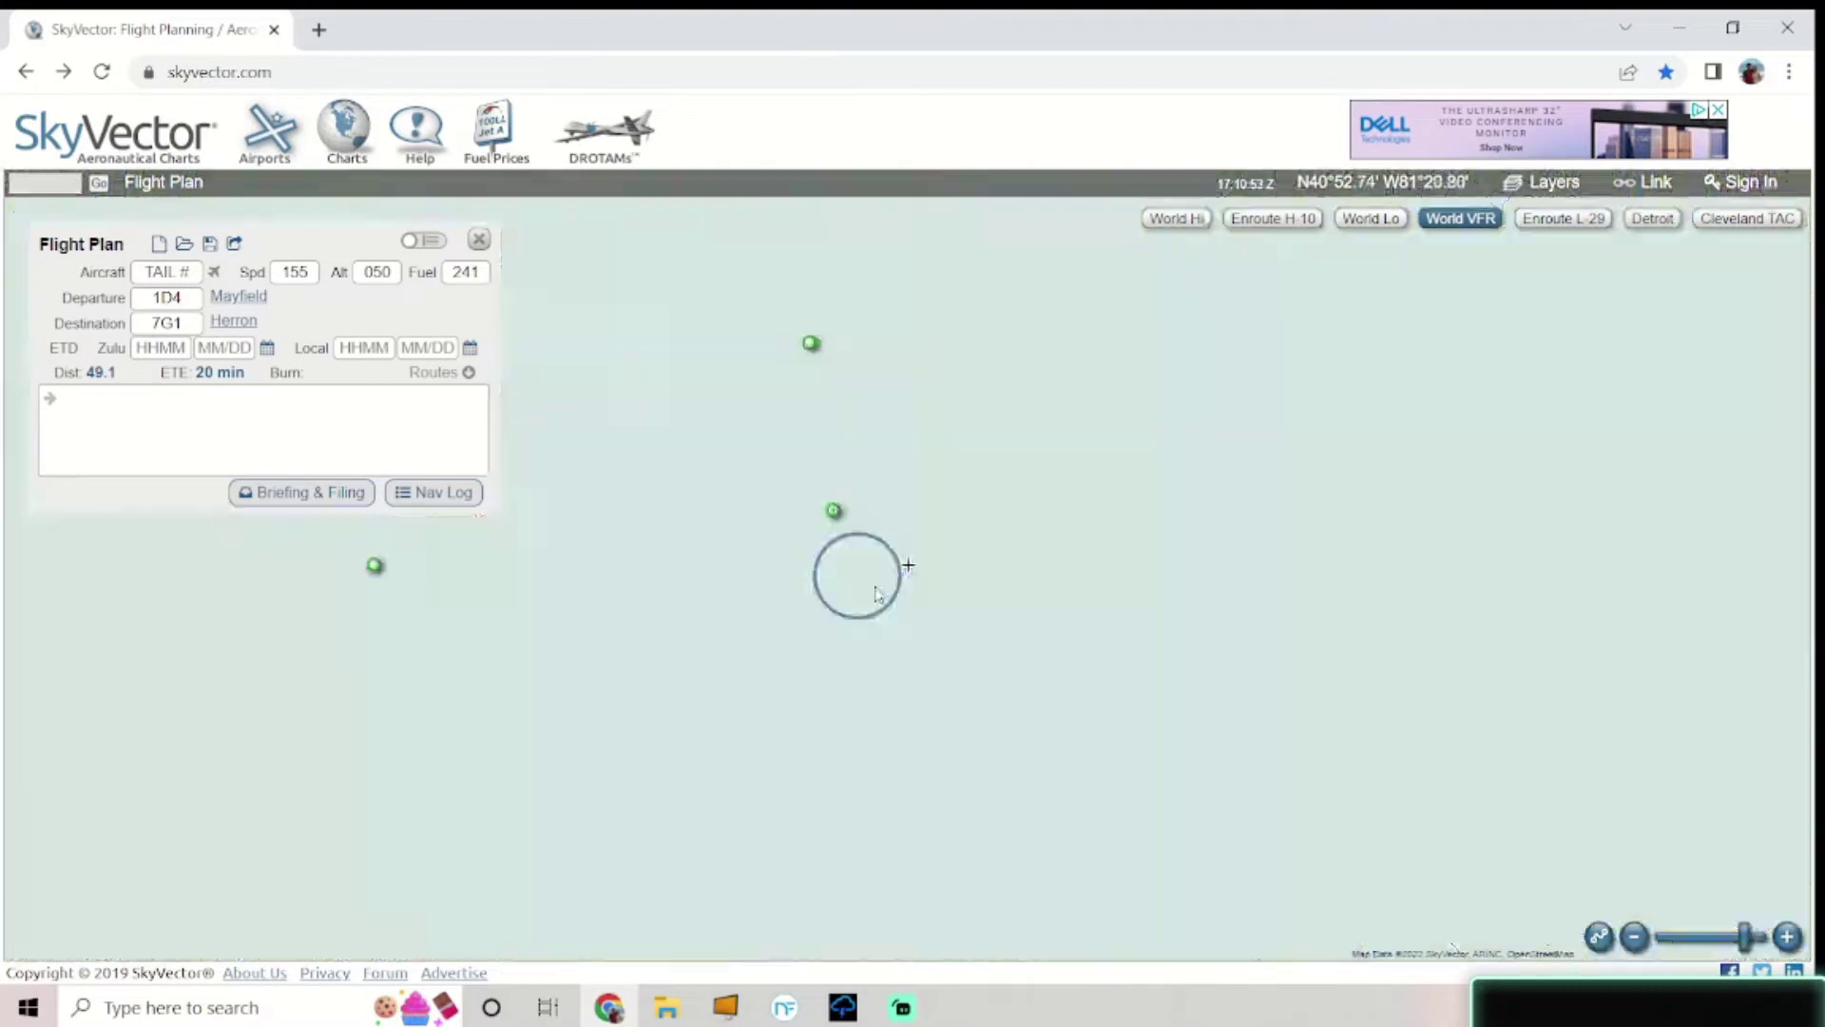
{"action": "scroll", "coordinate": [876, 594], "scroll_direction": "up", "scroll_amount": 2}
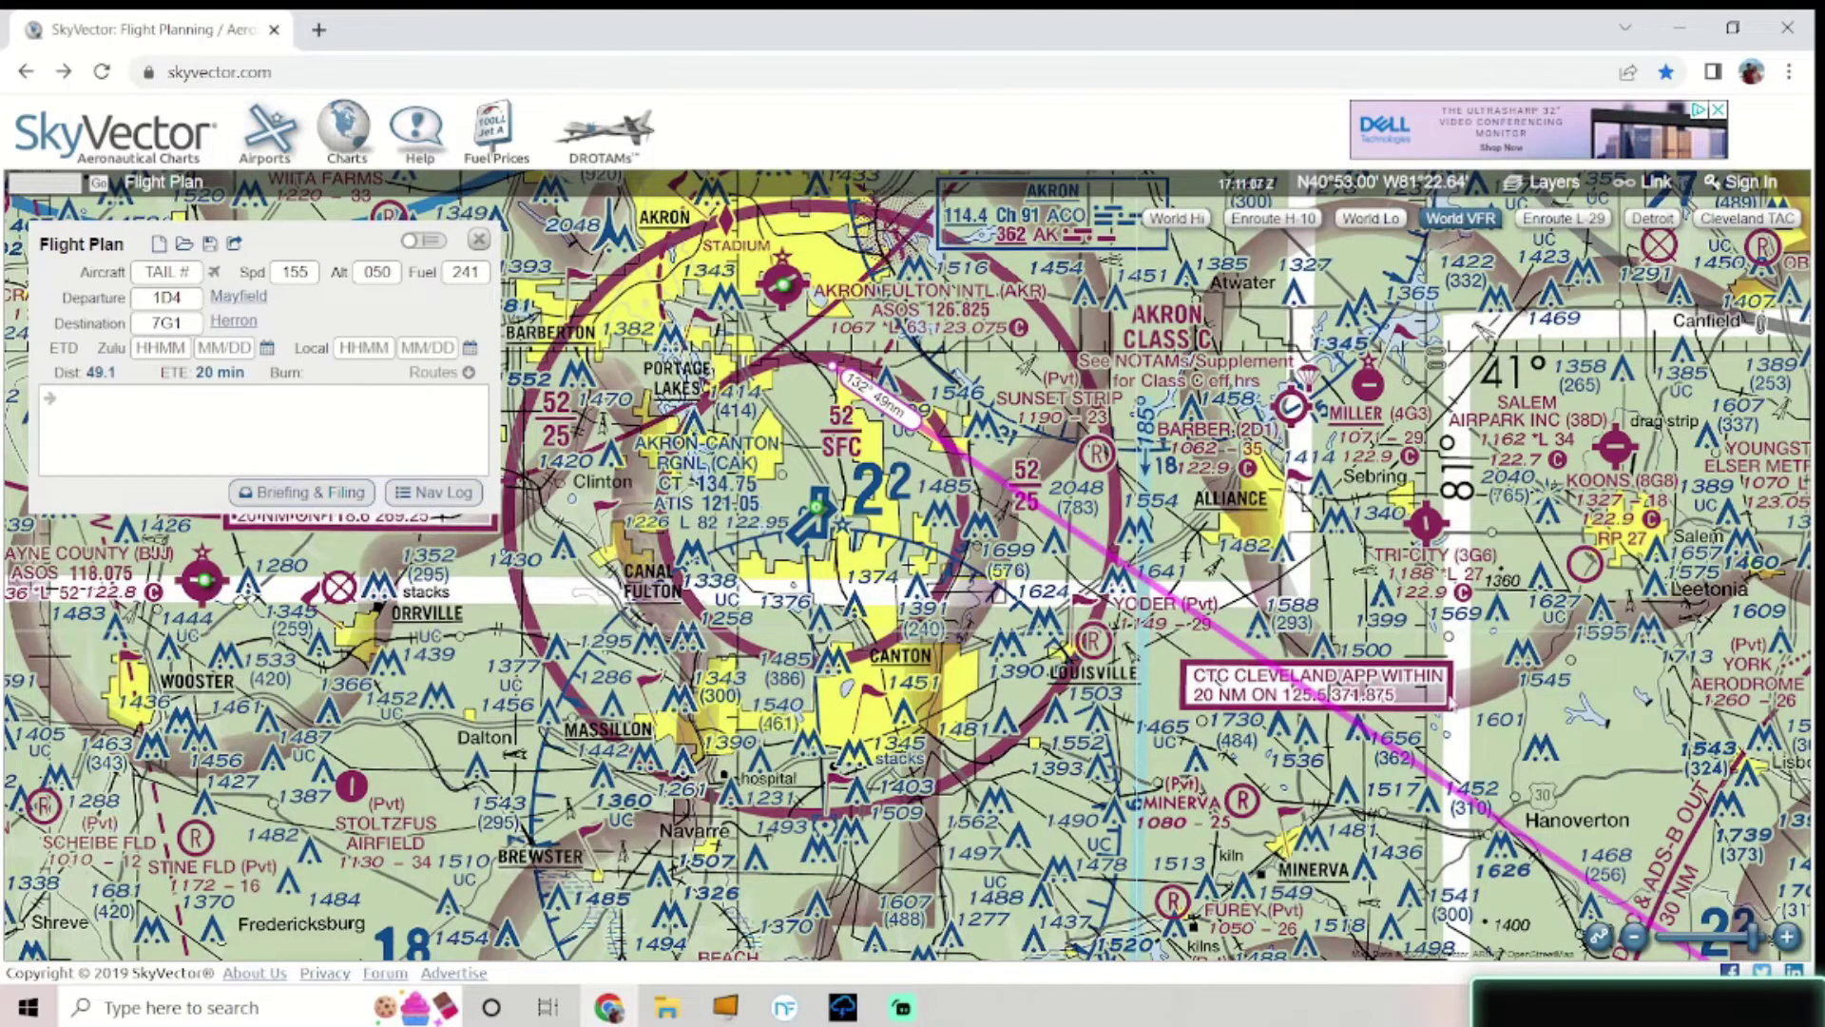
{"action": "left_click_drag", "start_coordinate": [1546, 690], "coordinate": [1243, 571]}
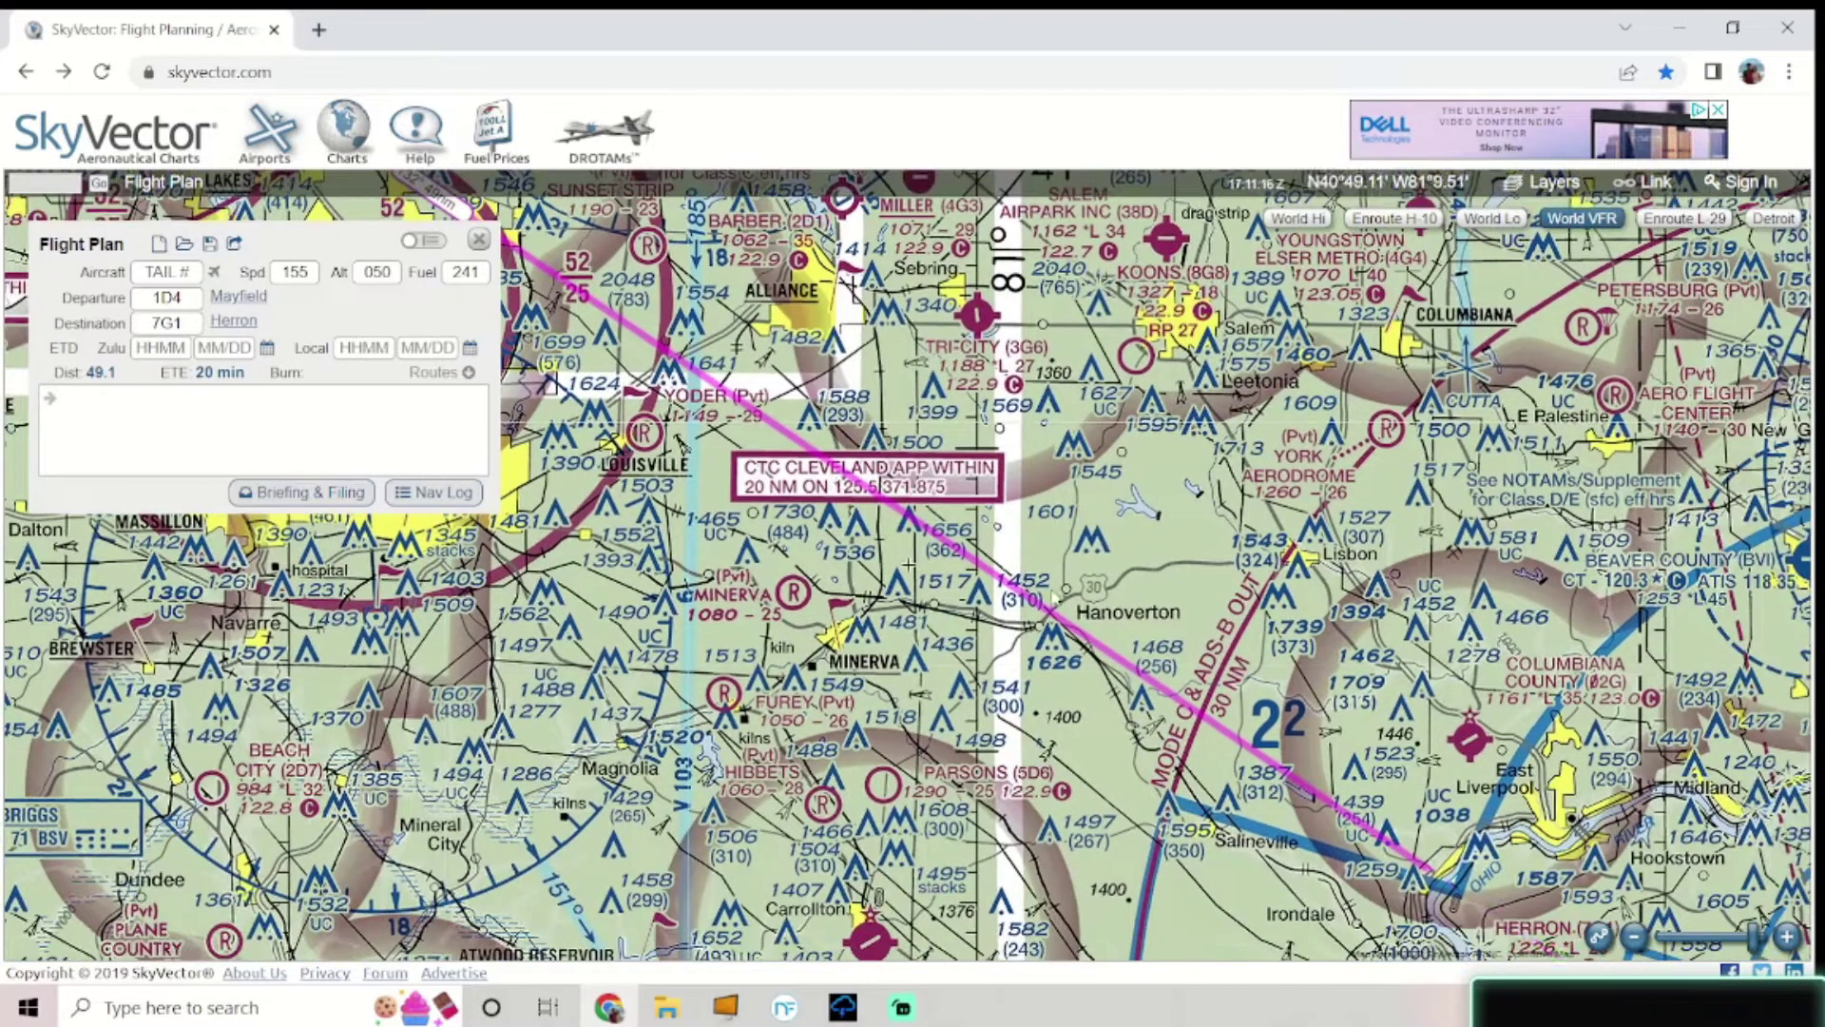
{"action": "left_click_drag", "start_coordinate": [1056, 655], "coordinate": [908, 565]}
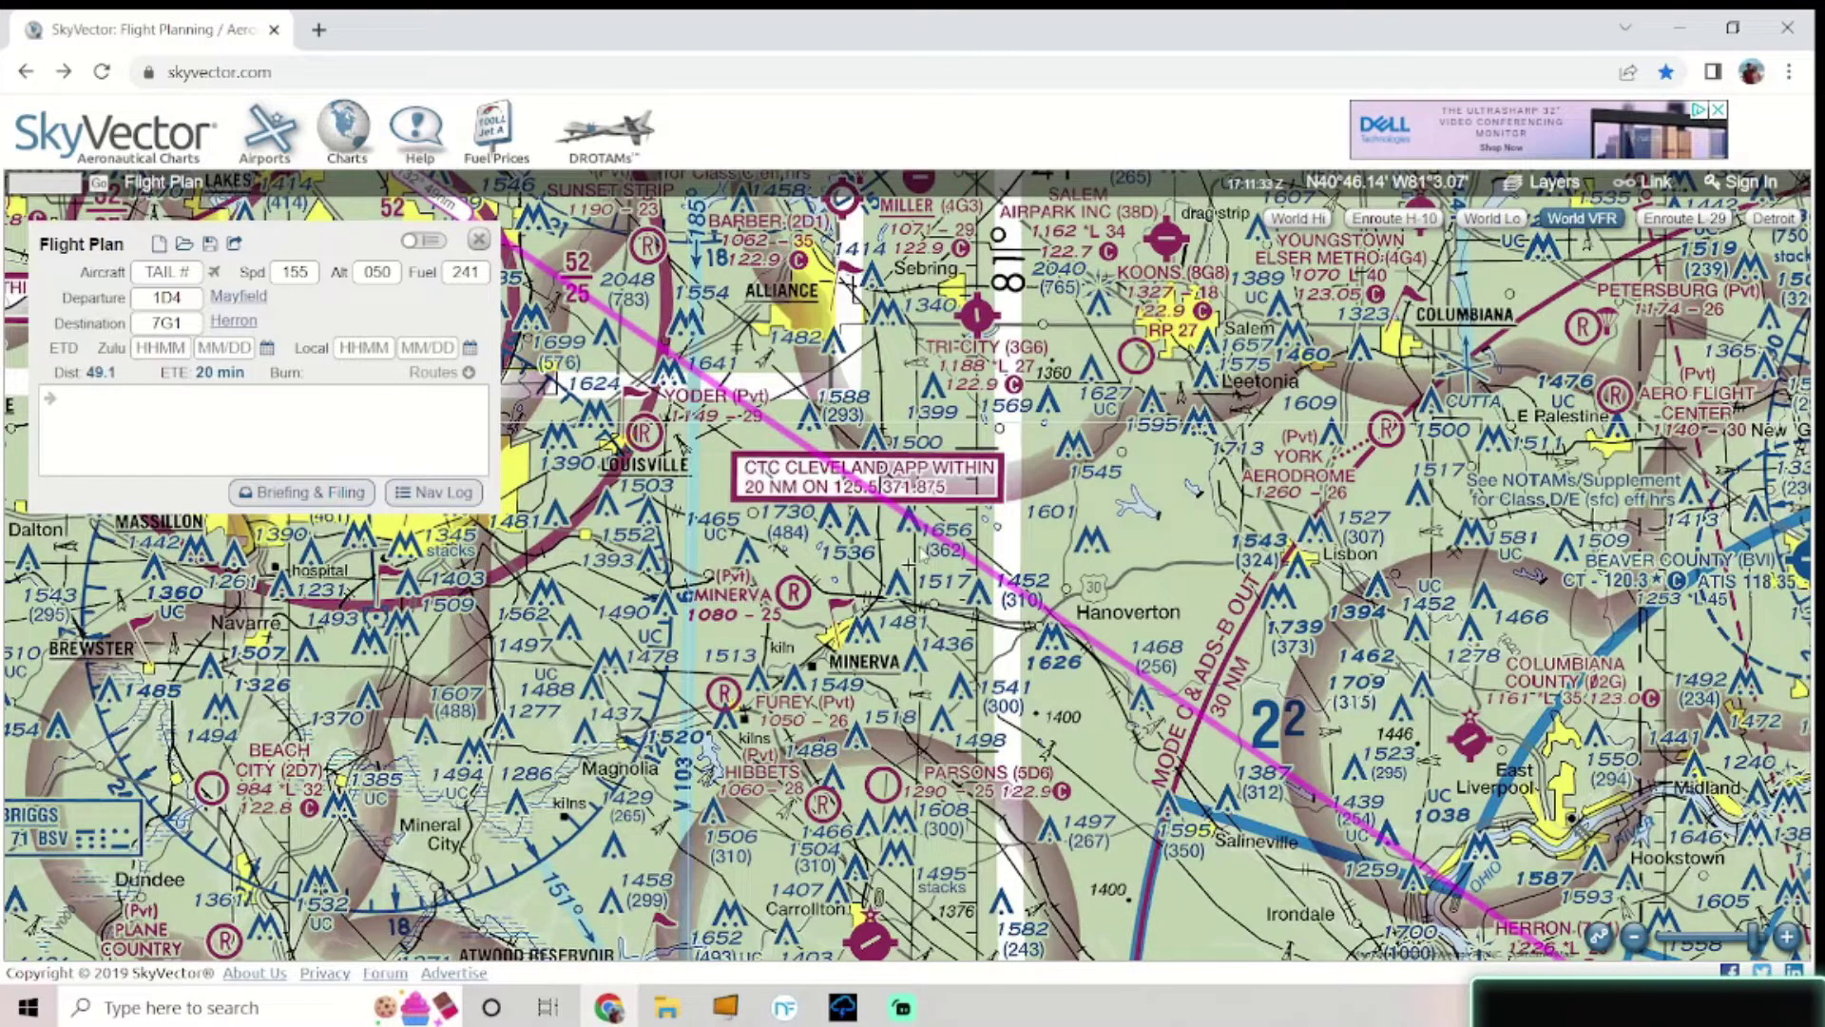
{"action": "left_click_drag", "start_coordinate": [1264, 668], "coordinate": [1068, 499]}
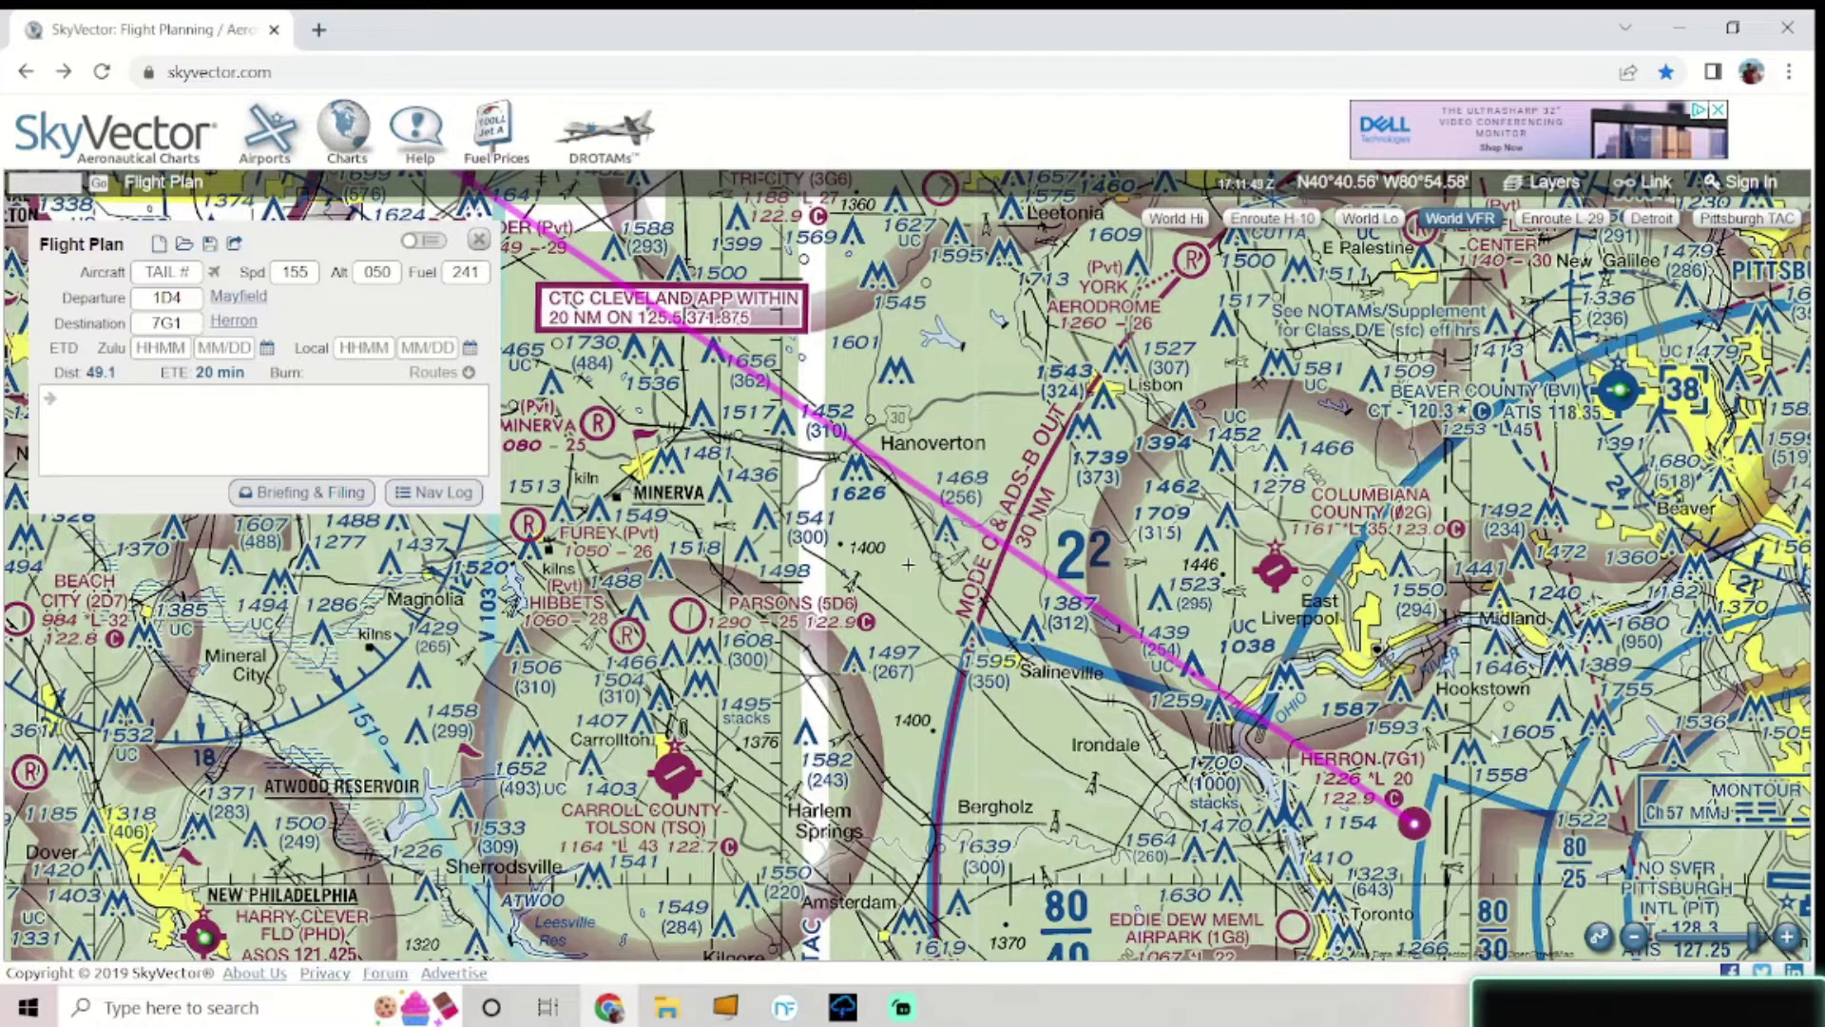
- Survey the 7G1 area near New Manchester and Fairhaven on NeoFly's map, then return to SkyVector
{"action": "left_click", "coordinate": [785, 1007]}
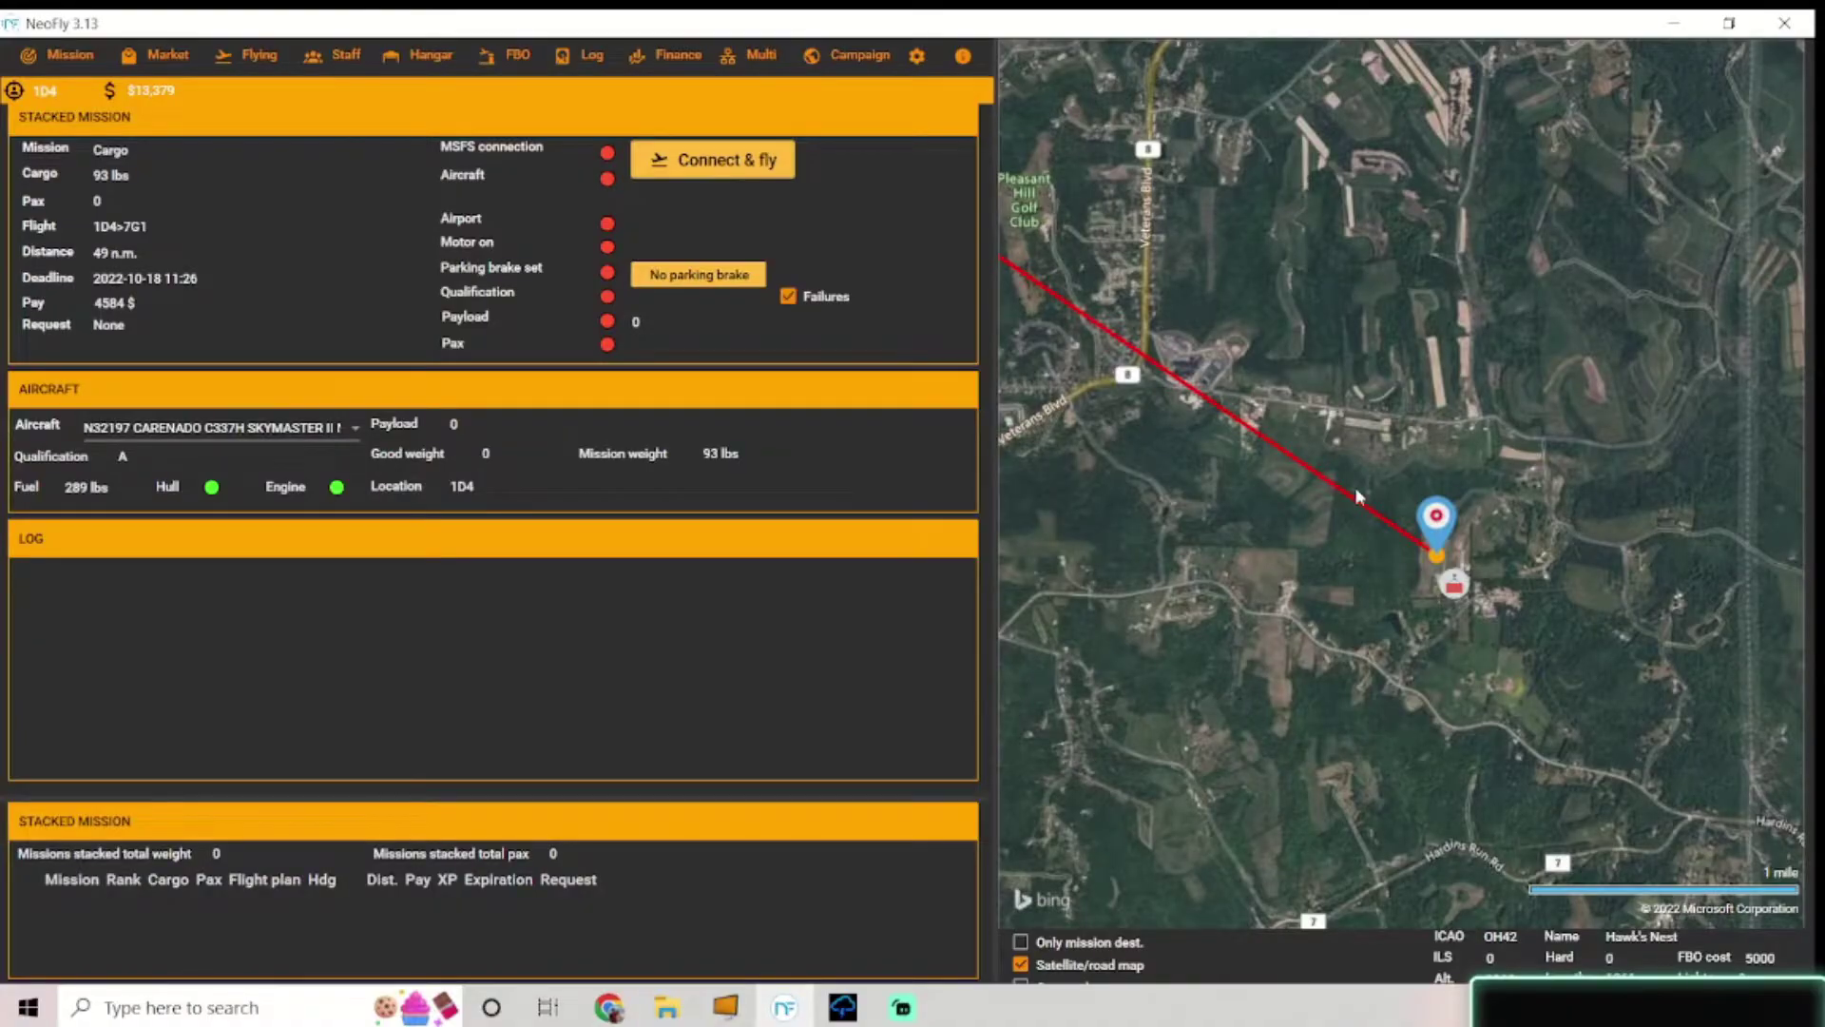
{"action": "scroll", "coordinate": [1358, 495], "scroll_direction": "up", "scroll_amount": 4}
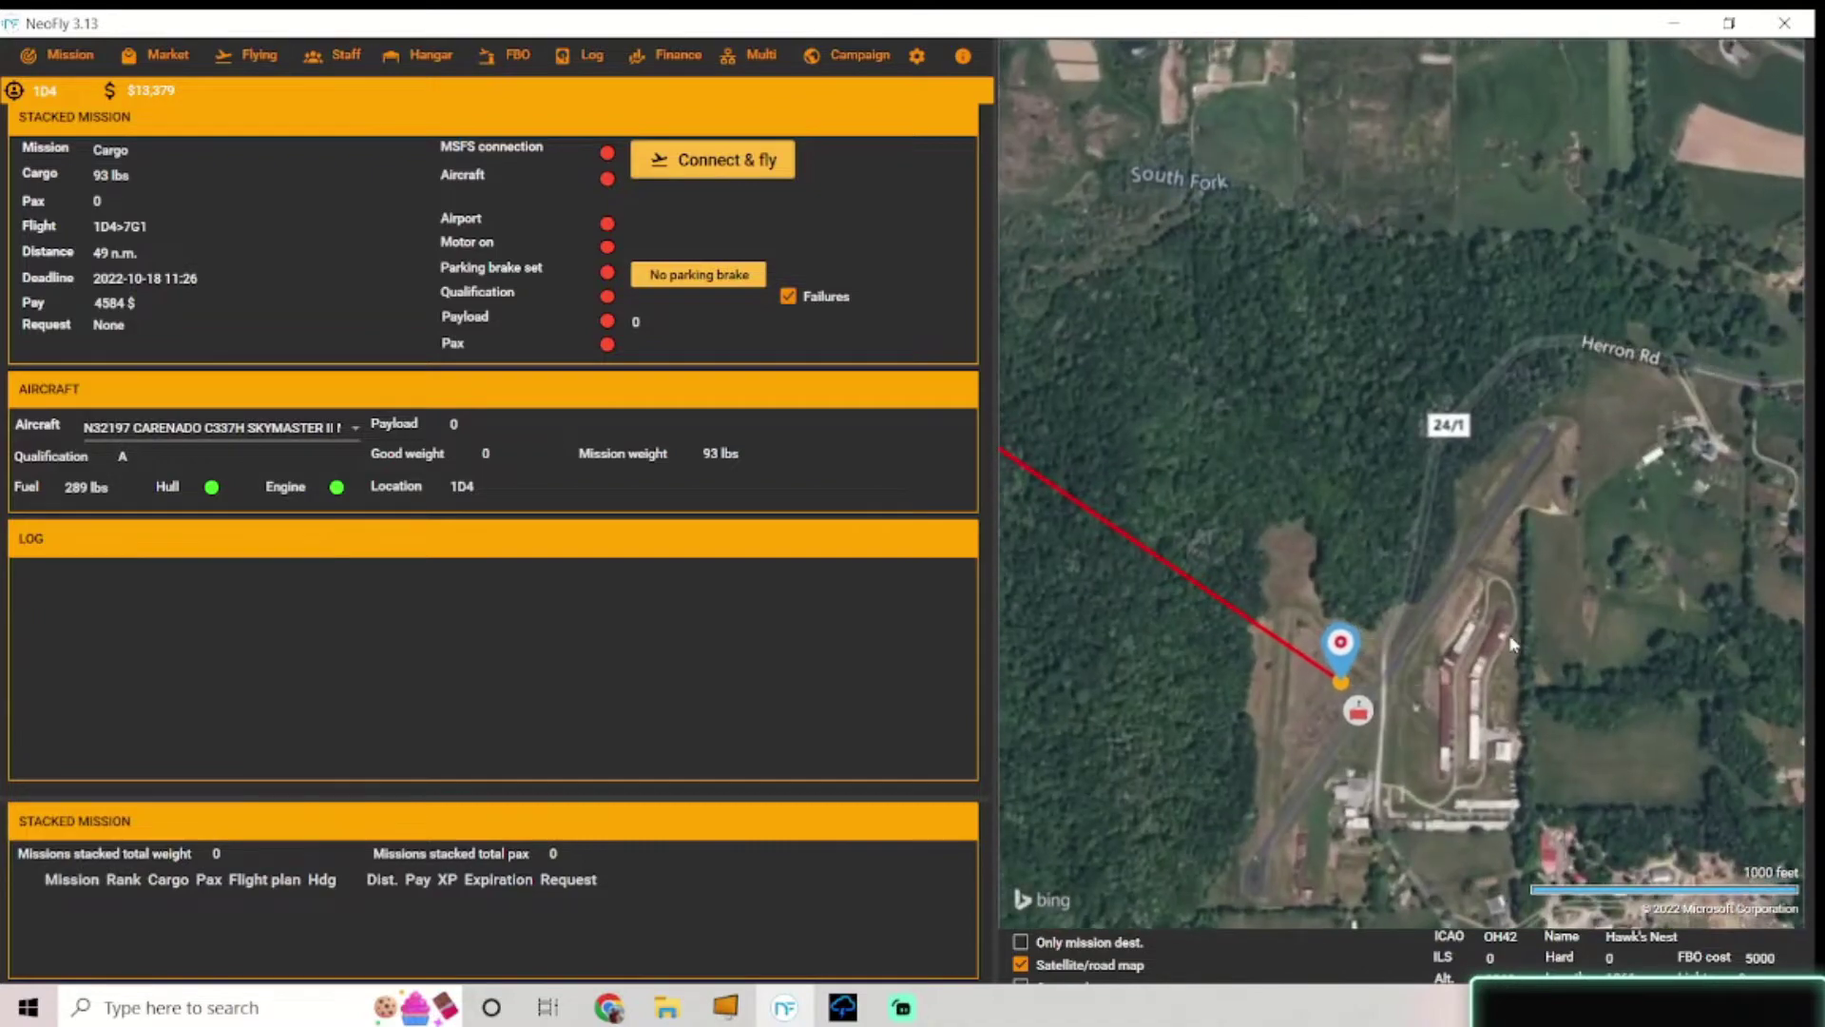
{"action": "scroll", "coordinate": [1296, 487], "scroll_direction": "down", "scroll_amount": 2}
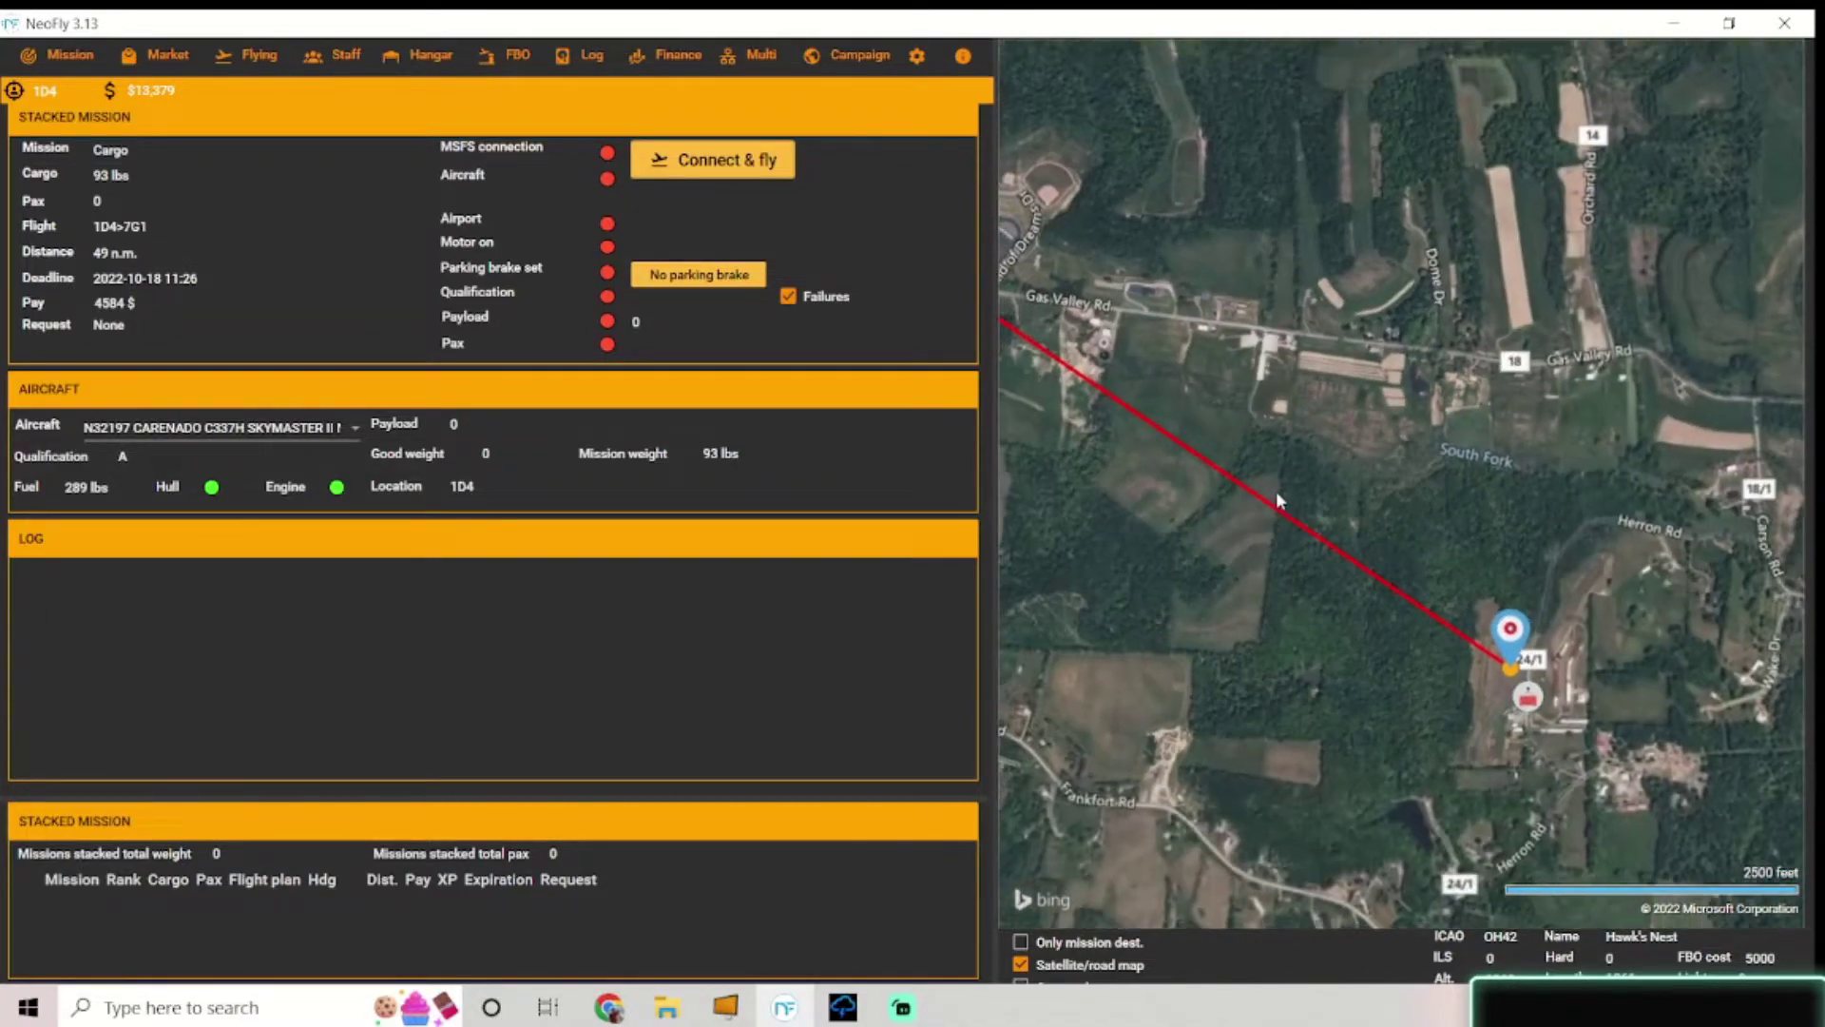
{"action": "scroll", "coordinate": [1276, 490], "scroll_direction": "down", "scroll_amount": 2}
{"action": "left_click_drag", "start_coordinate": [1276, 491], "coordinate": [1417, 623]}
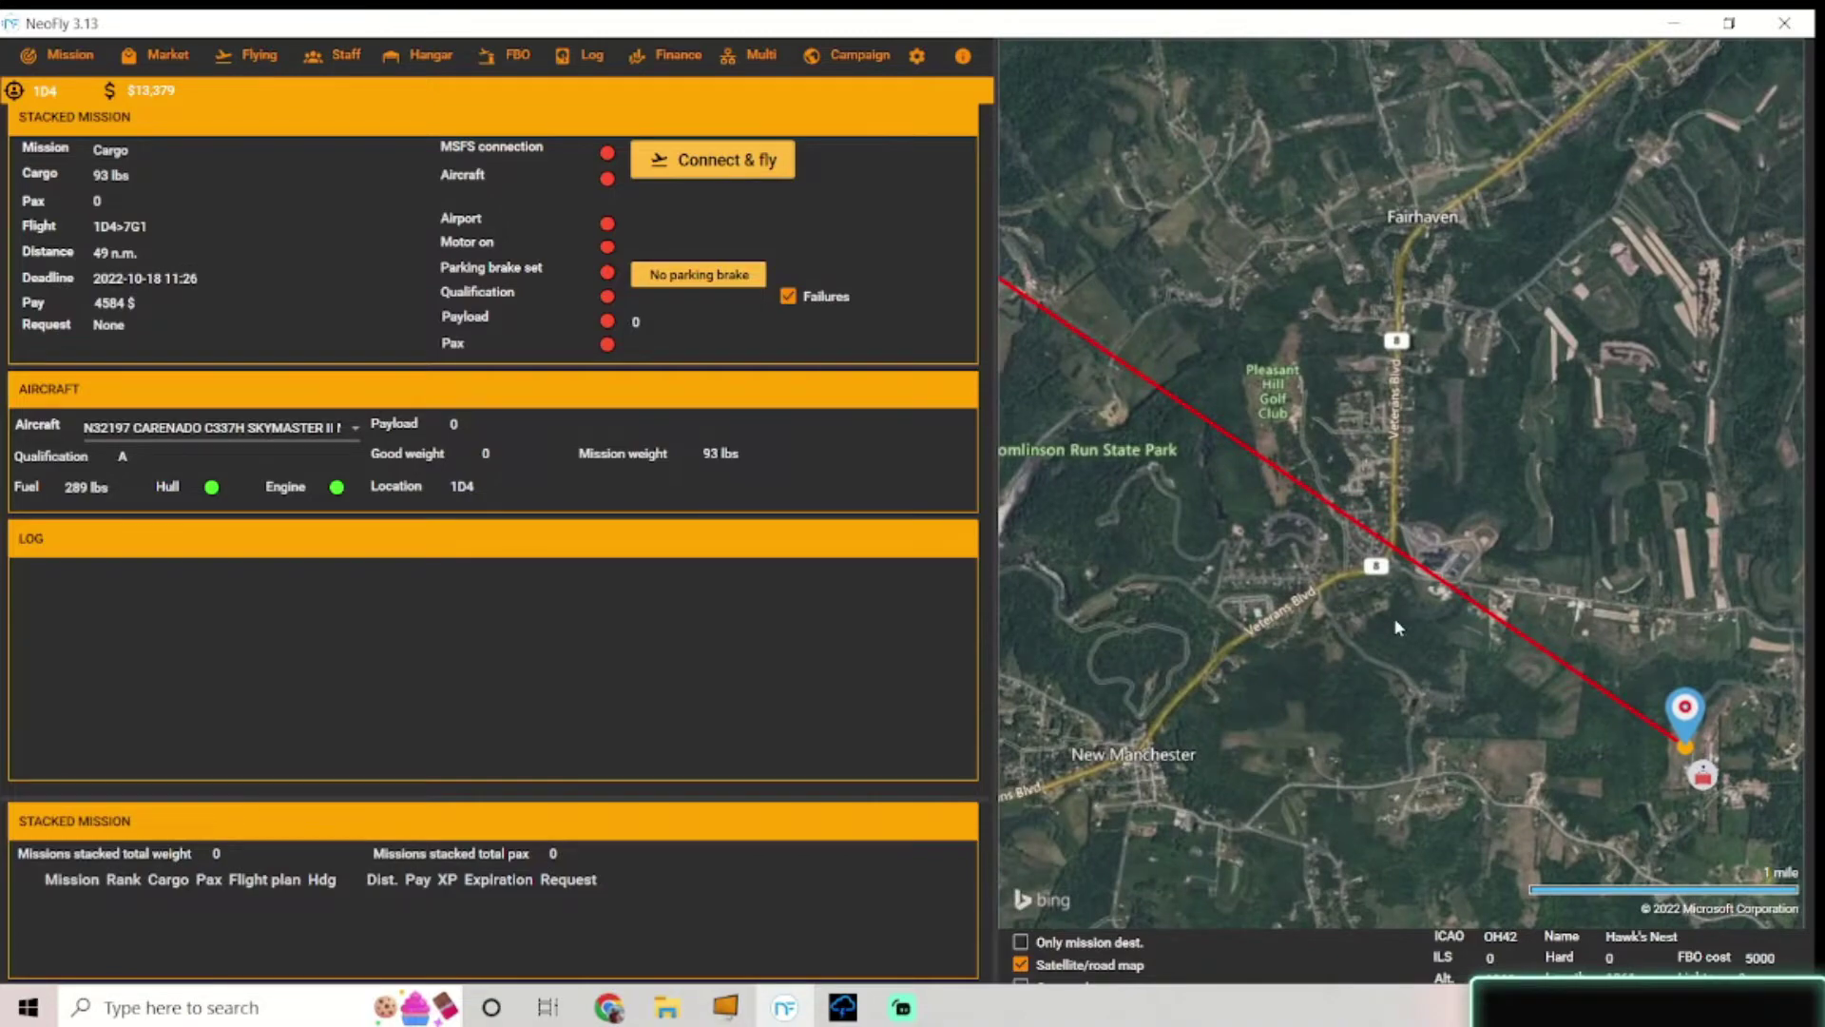
{"action": "scroll", "coordinate": [1395, 624], "scroll_direction": "down", "scroll_amount": 3}
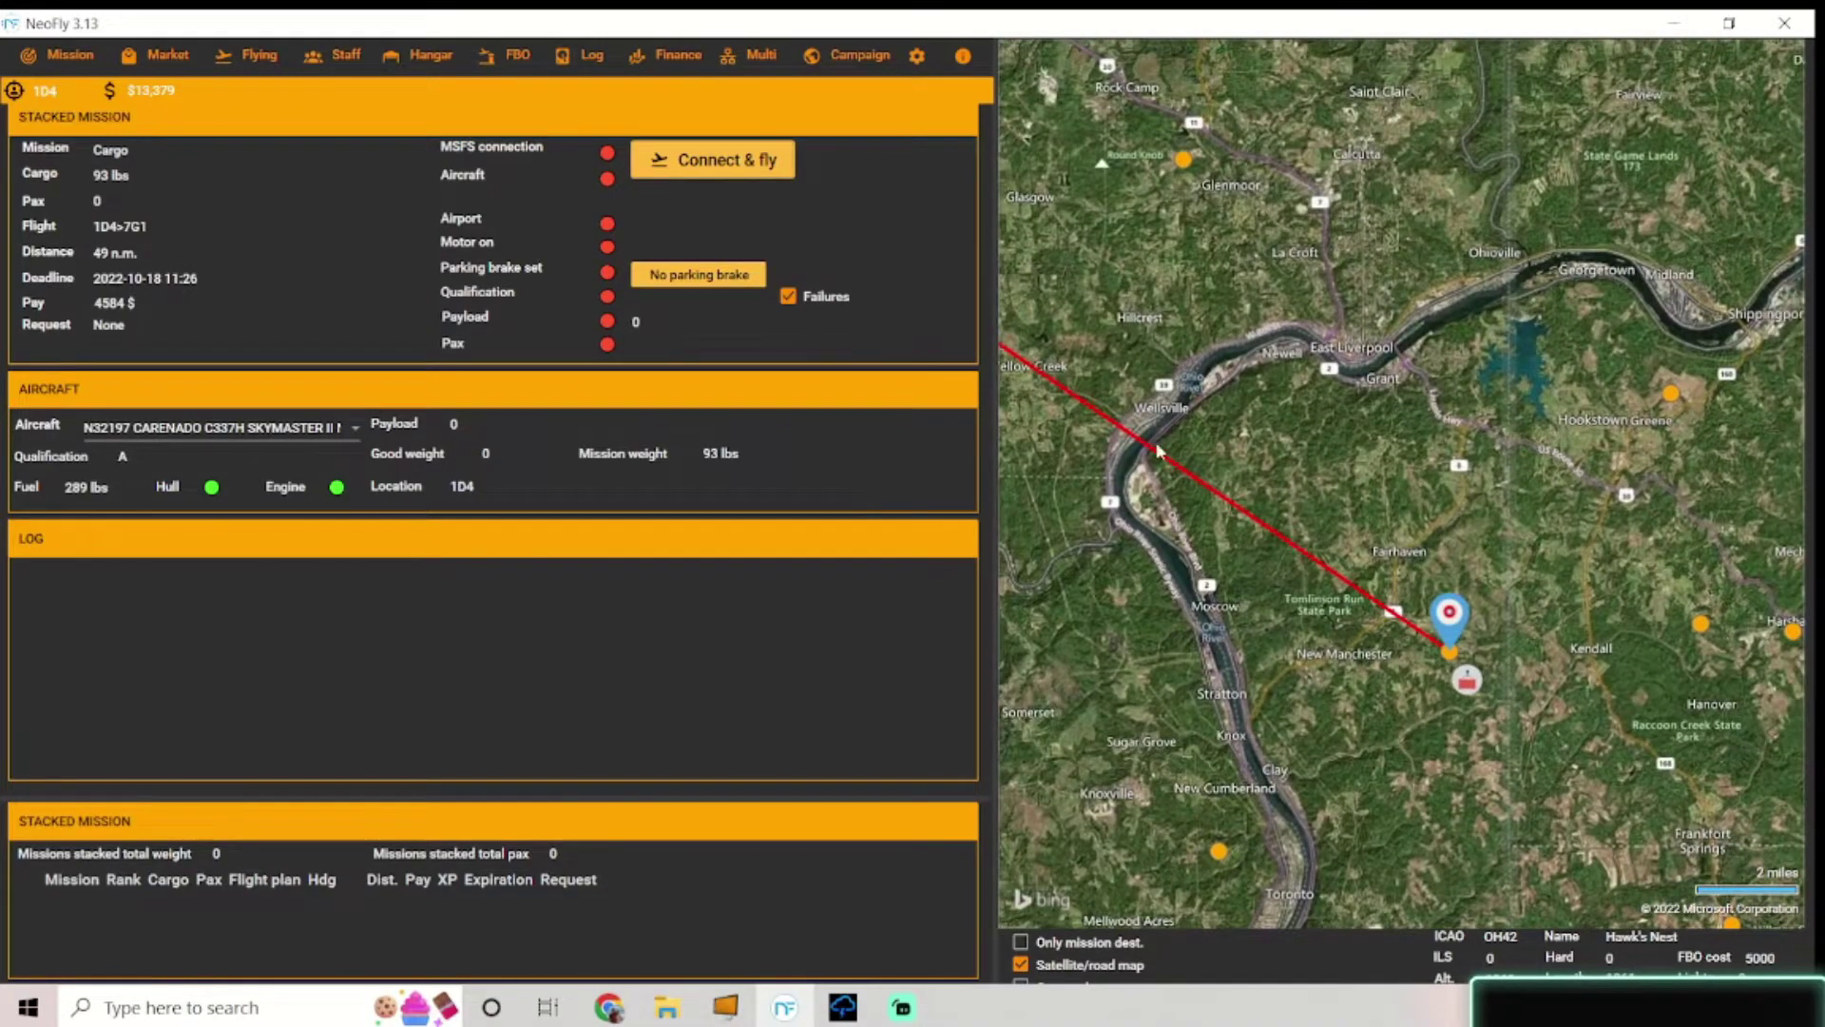
{"action": "left_click_drag", "start_coordinate": [1158, 451], "coordinate": [1271, 484]}
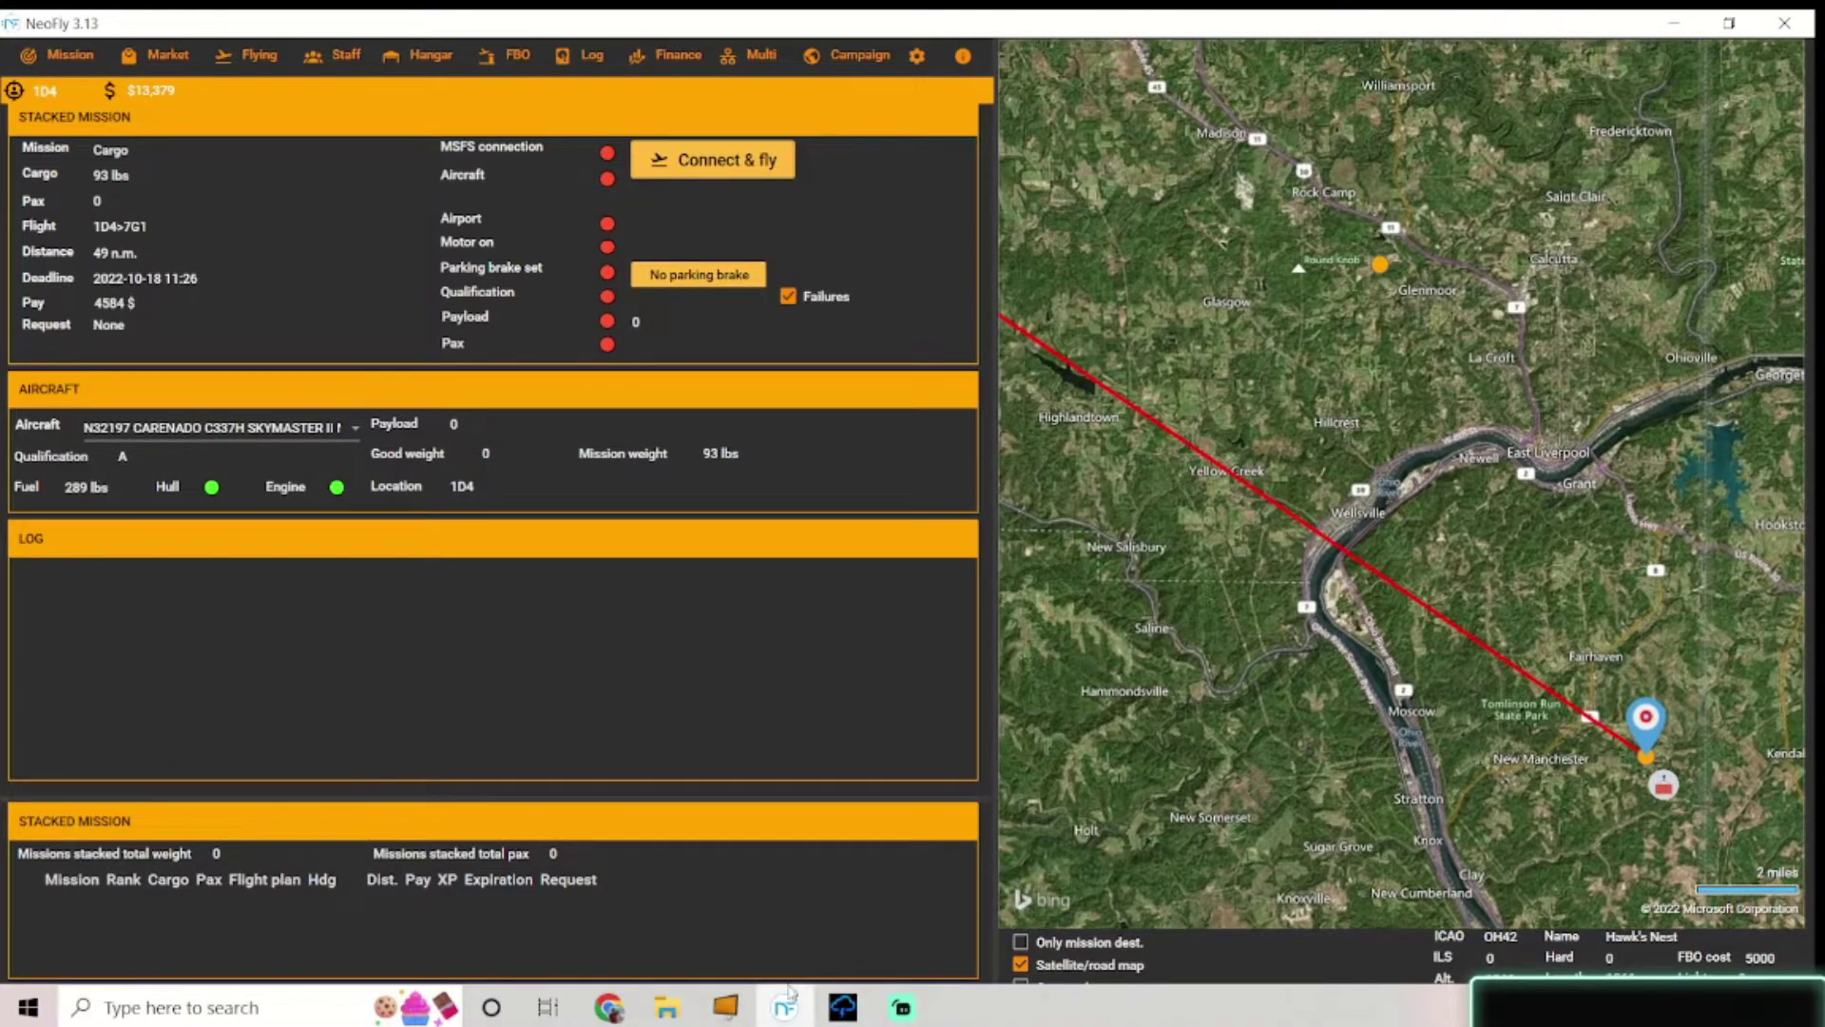
{"action": "left_click", "coordinate": [608, 1007]}
{"action": "left_click_drag", "start_coordinate": [1032, 589], "coordinate": [905, 567]}
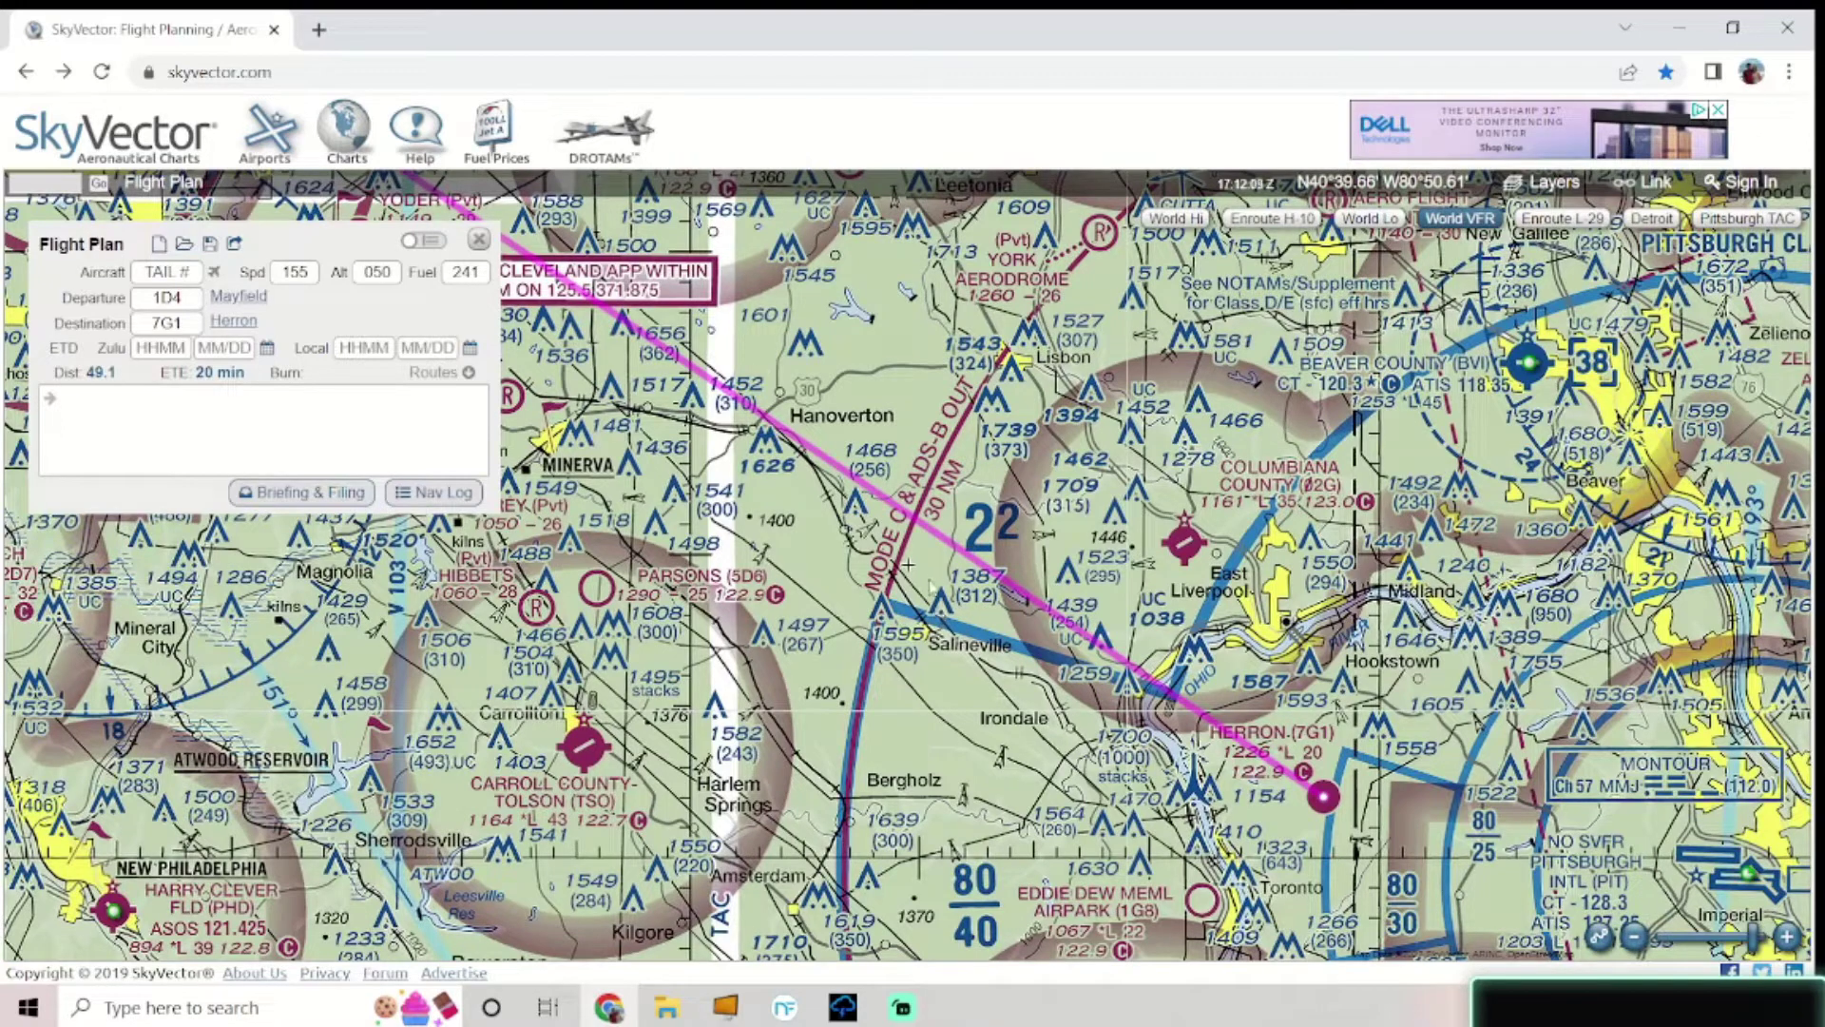
- Centre the sectional on Herron and the route's end, zooming in and out to check it
{"action": "left_click_drag", "start_coordinate": [1009, 438], "coordinate": [908, 540]}
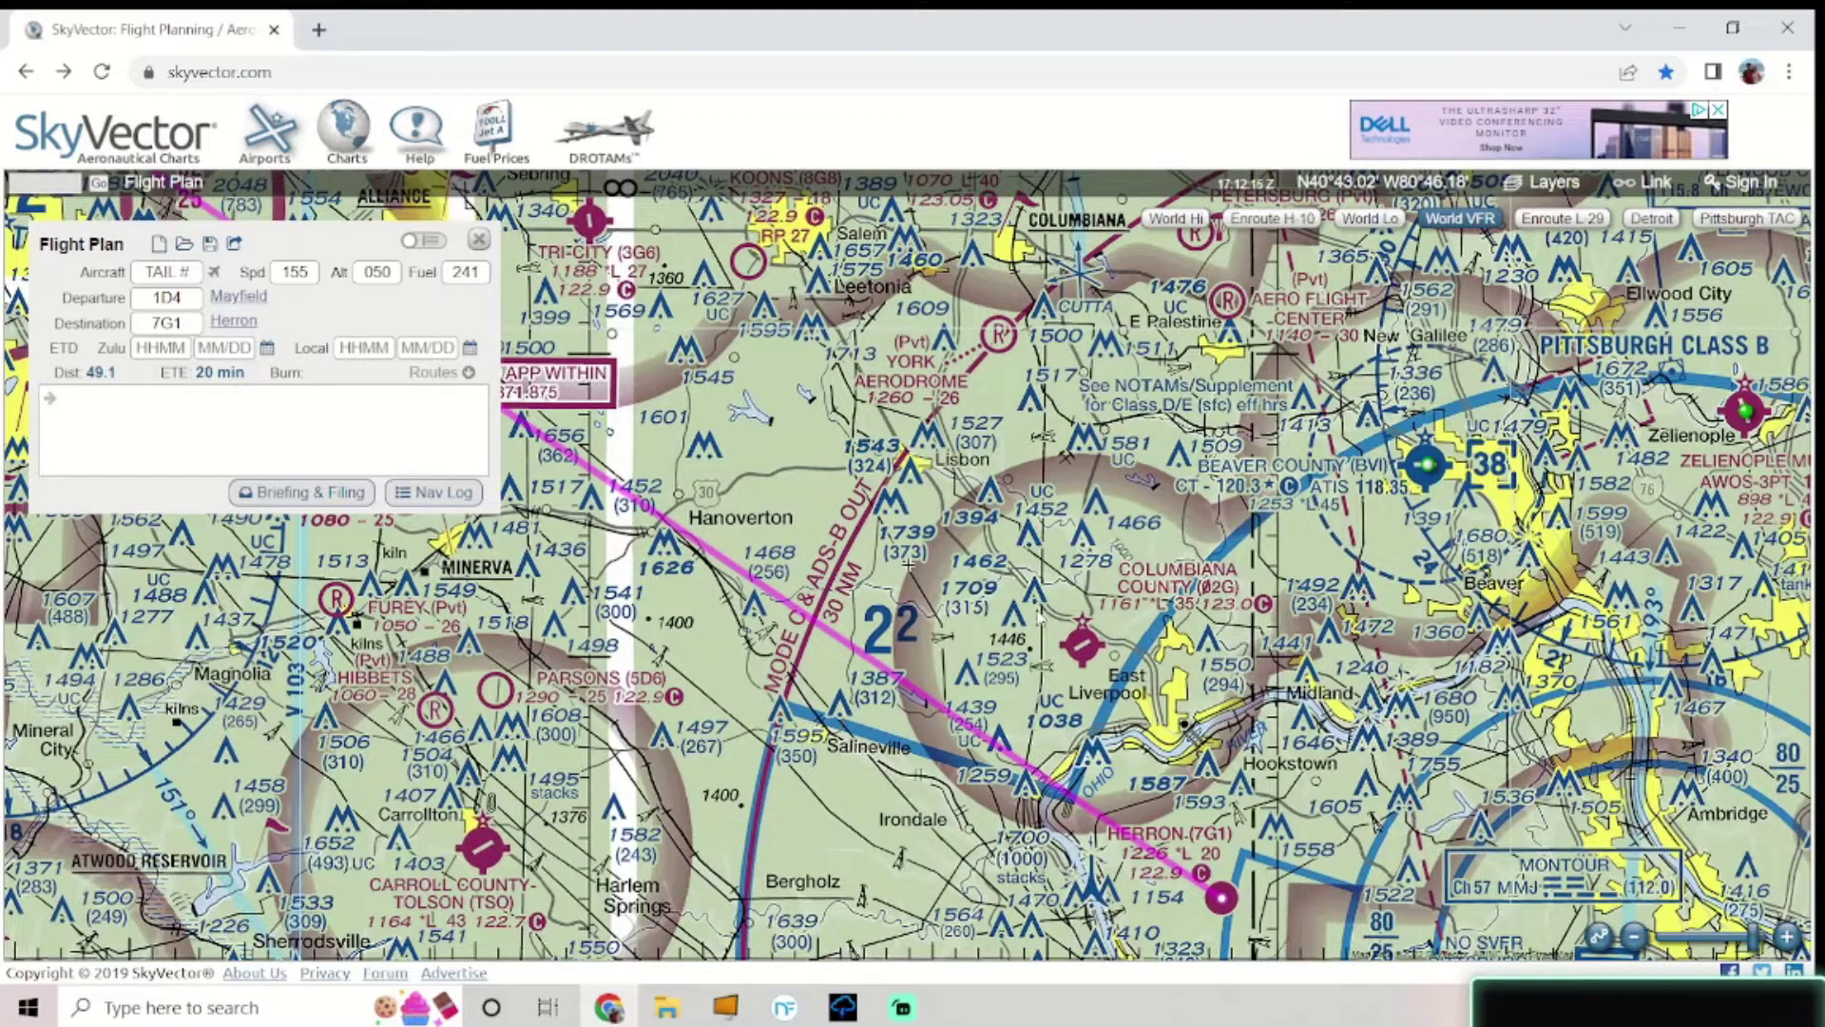
{"action": "left_click_drag", "start_coordinate": [1044, 664], "coordinate": [911, 493]}
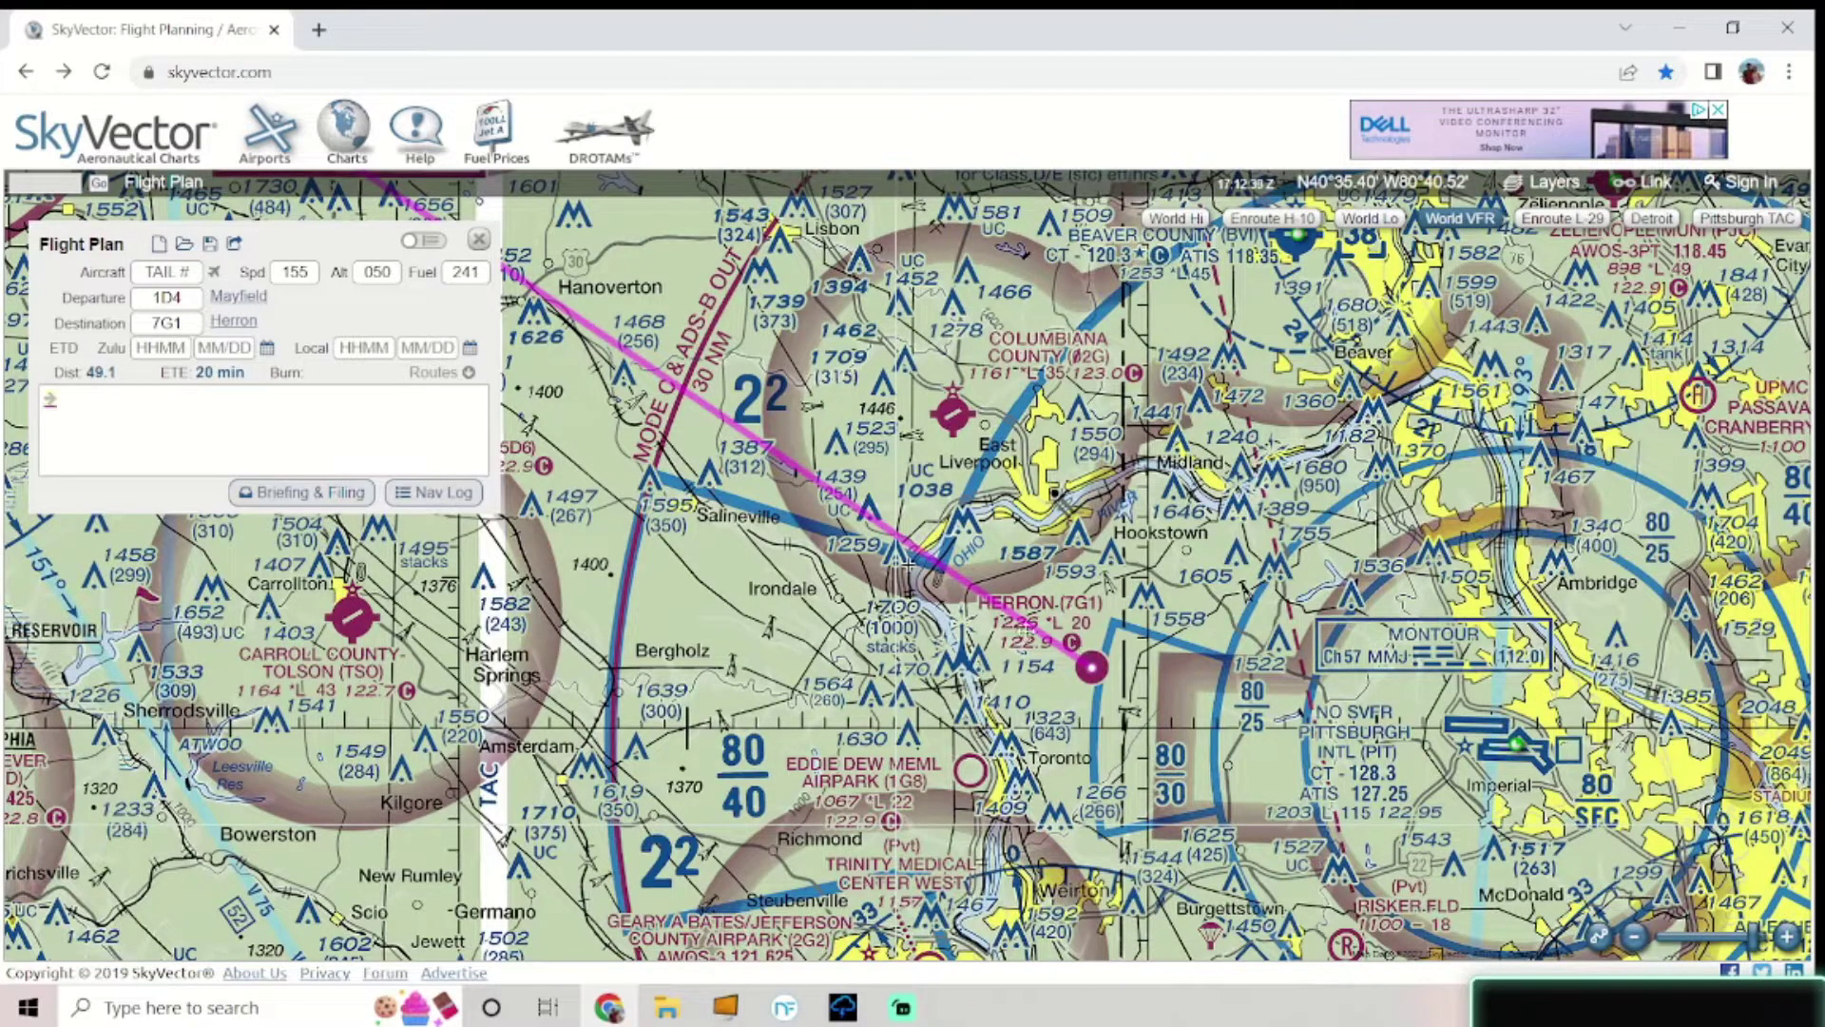
{"action": "scroll", "coordinate": [1120, 639], "scroll_direction": "up", "scroll_amount": 1}
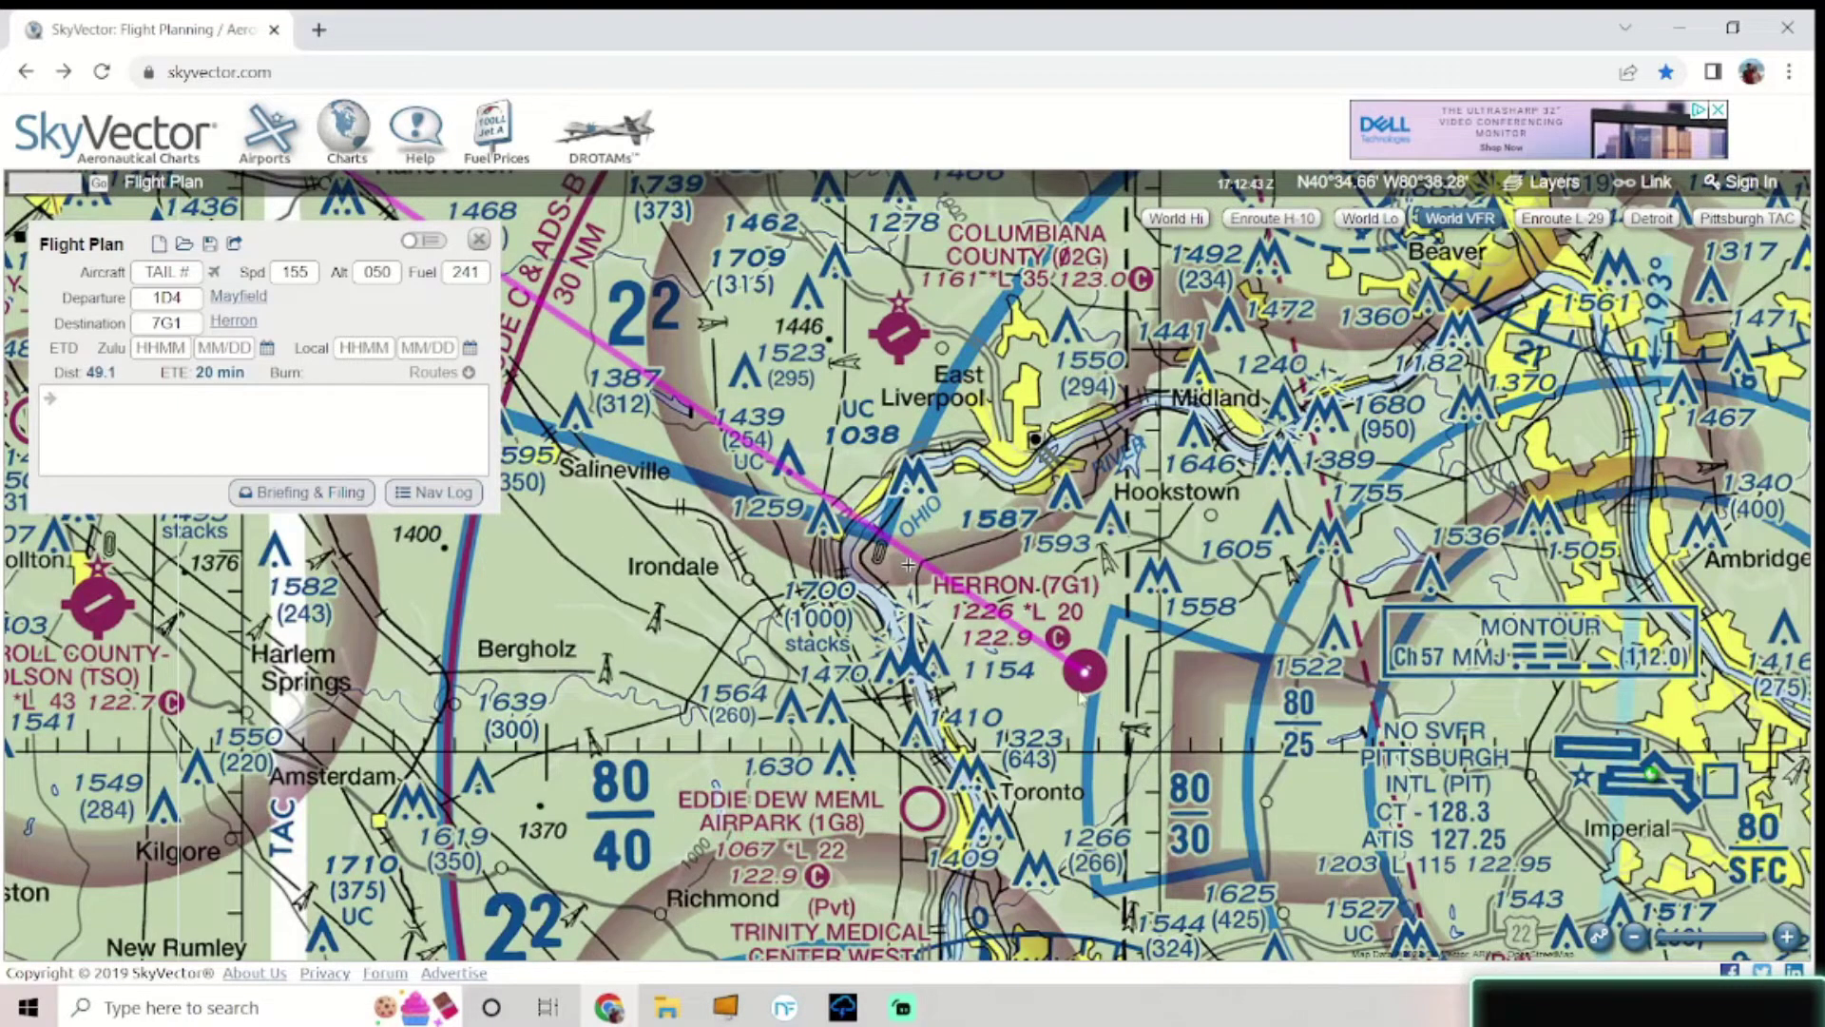
{"action": "scroll", "coordinate": [1074, 692], "scroll_direction": "up", "scroll_amount": 1}
{"action": "scroll", "coordinate": [1072, 691], "scroll_direction": "down", "scroll_amount": 1}
{"action": "scroll", "coordinate": [1250, 646], "scroll_direction": "down", "scroll_amount": 1}
{"action": "scroll", "coordinate": [1296, 660], "scroll_direction": "down", "scroll_amount": 1}
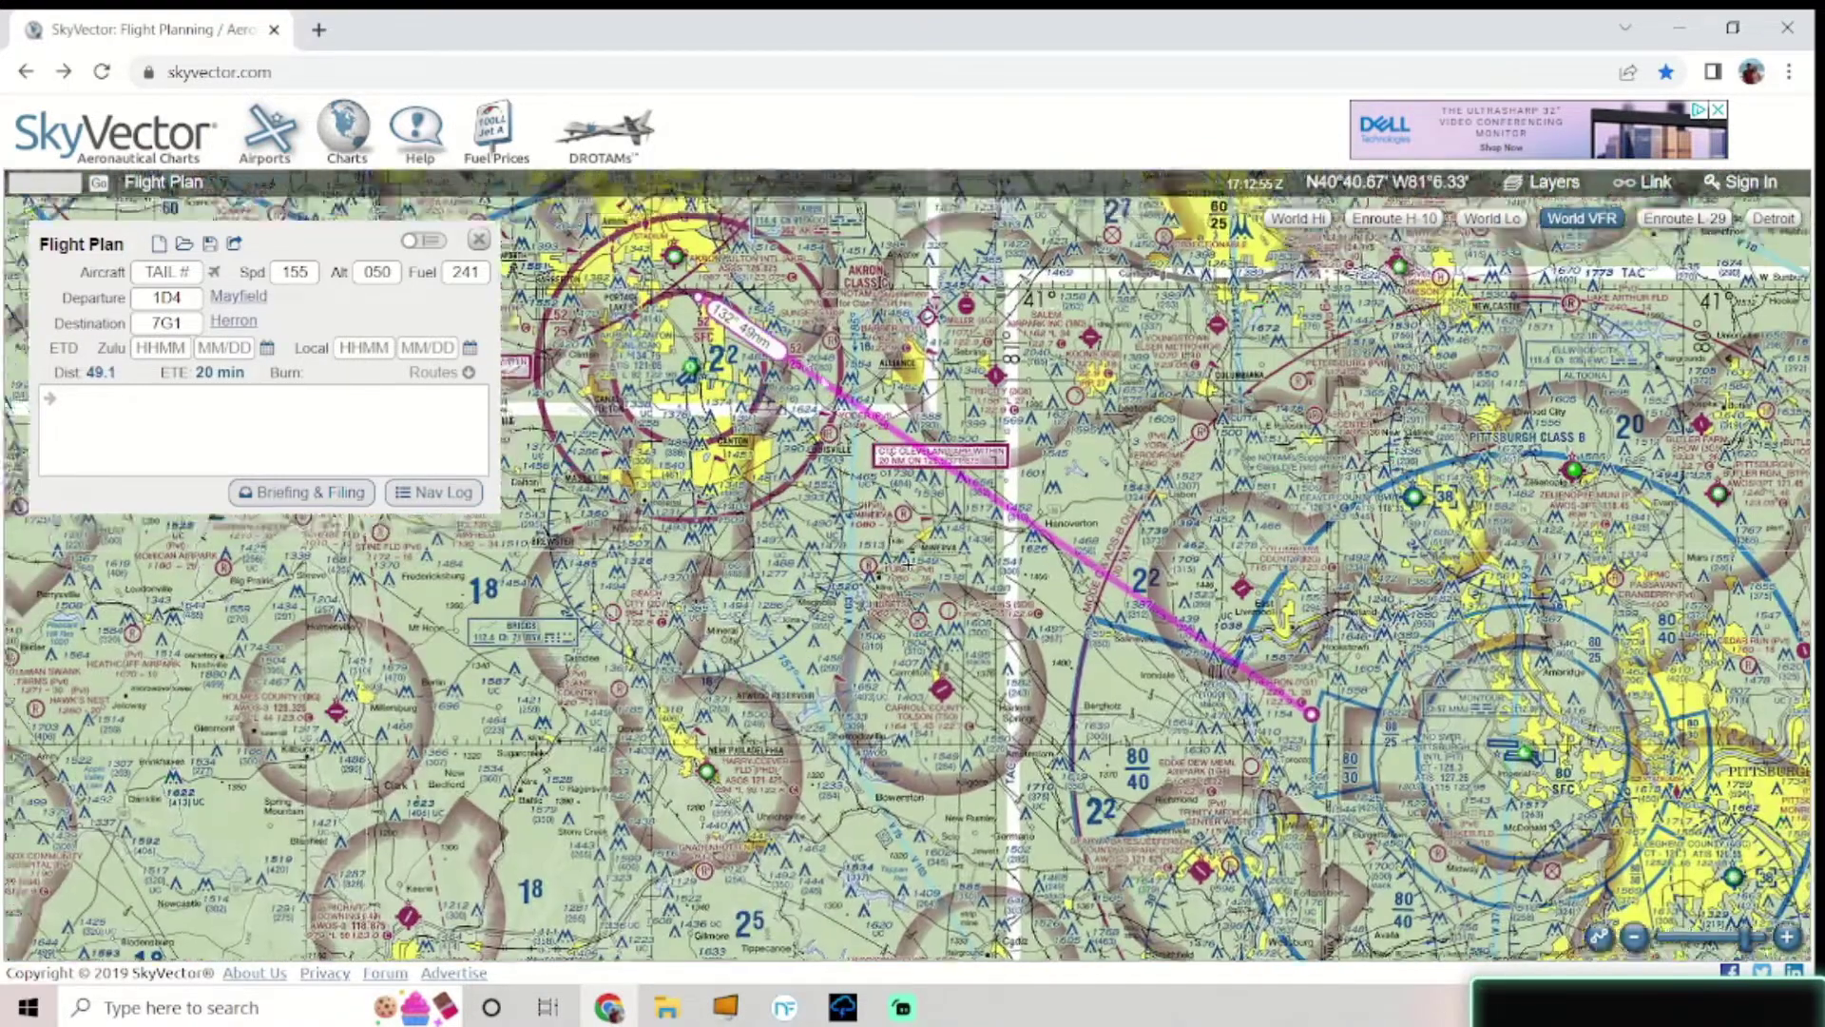
{"action": "scroll", "coordinate": [908, 567], "scroll_direction": "up", "scroll_amount": 1}
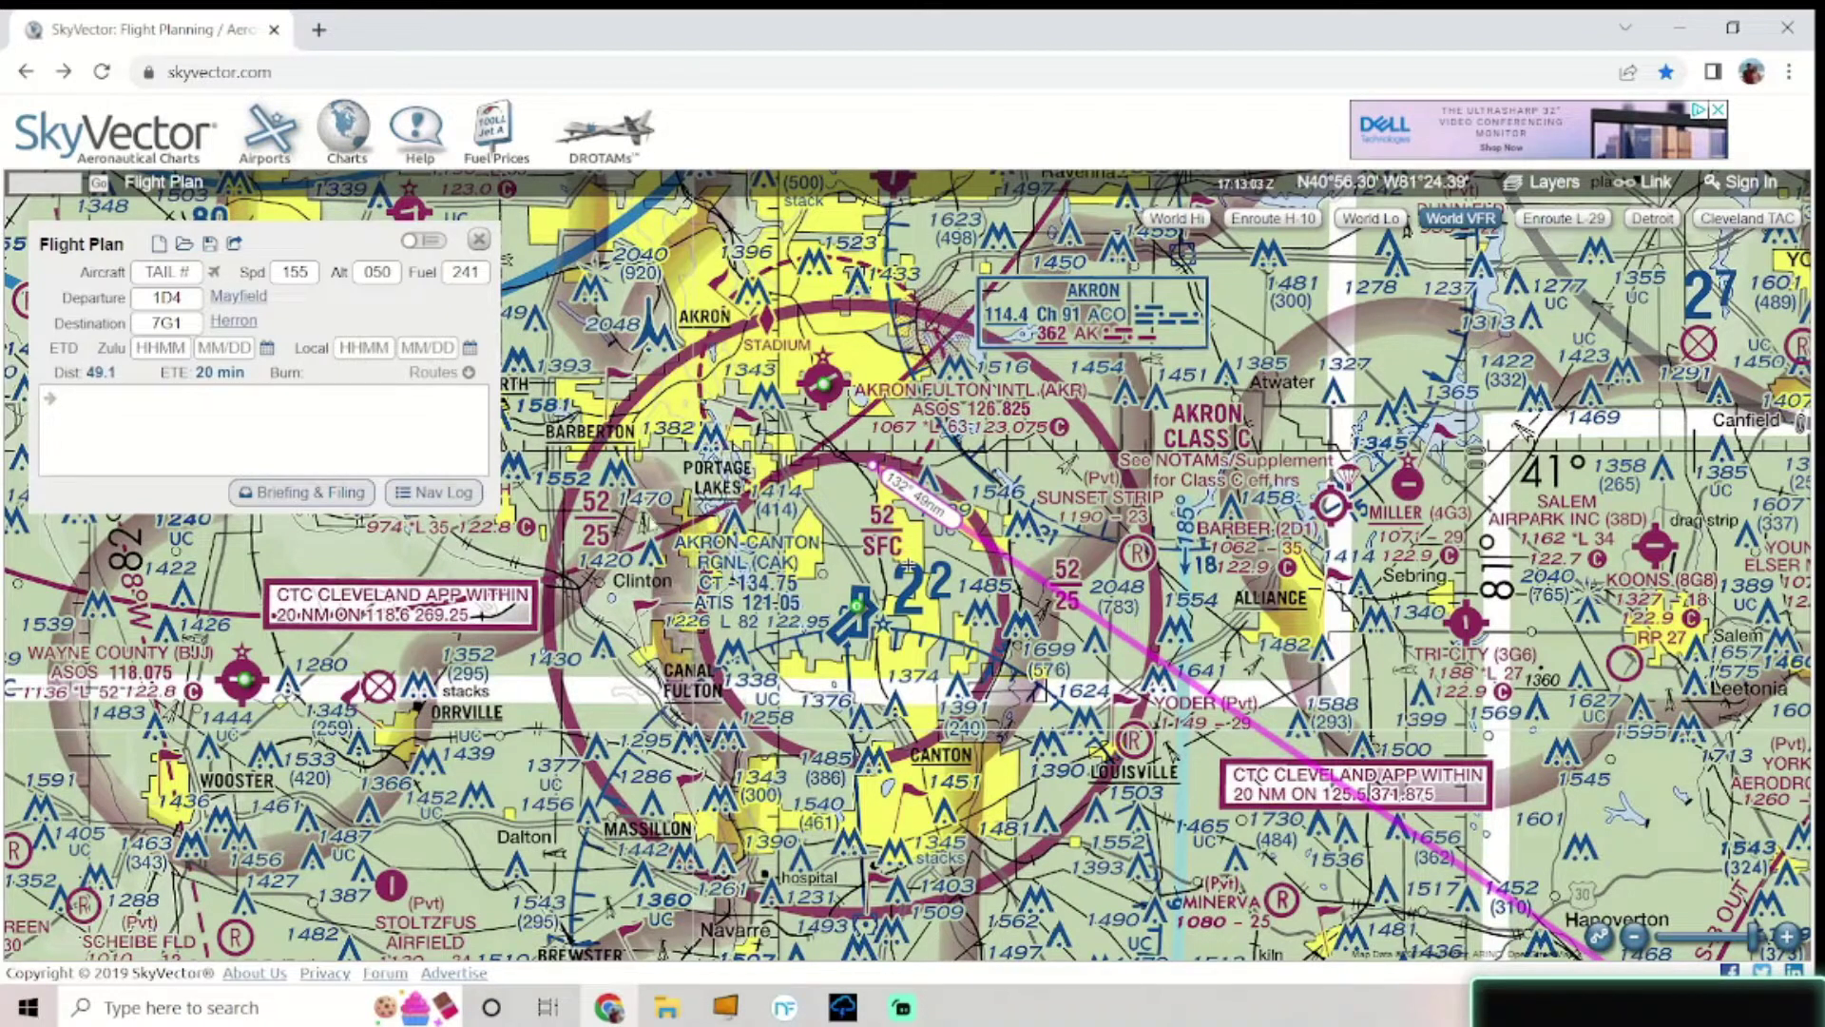
- Zoom in and out on Mayfield Airport (1D4) on NeoFly's satellite map
{"action": "left_click", "coordinate": [784, 1007]}
{"action": "scroll", "coordinate": [1150, 459], "scroll_direction": "up", "scroll_amount": 3}
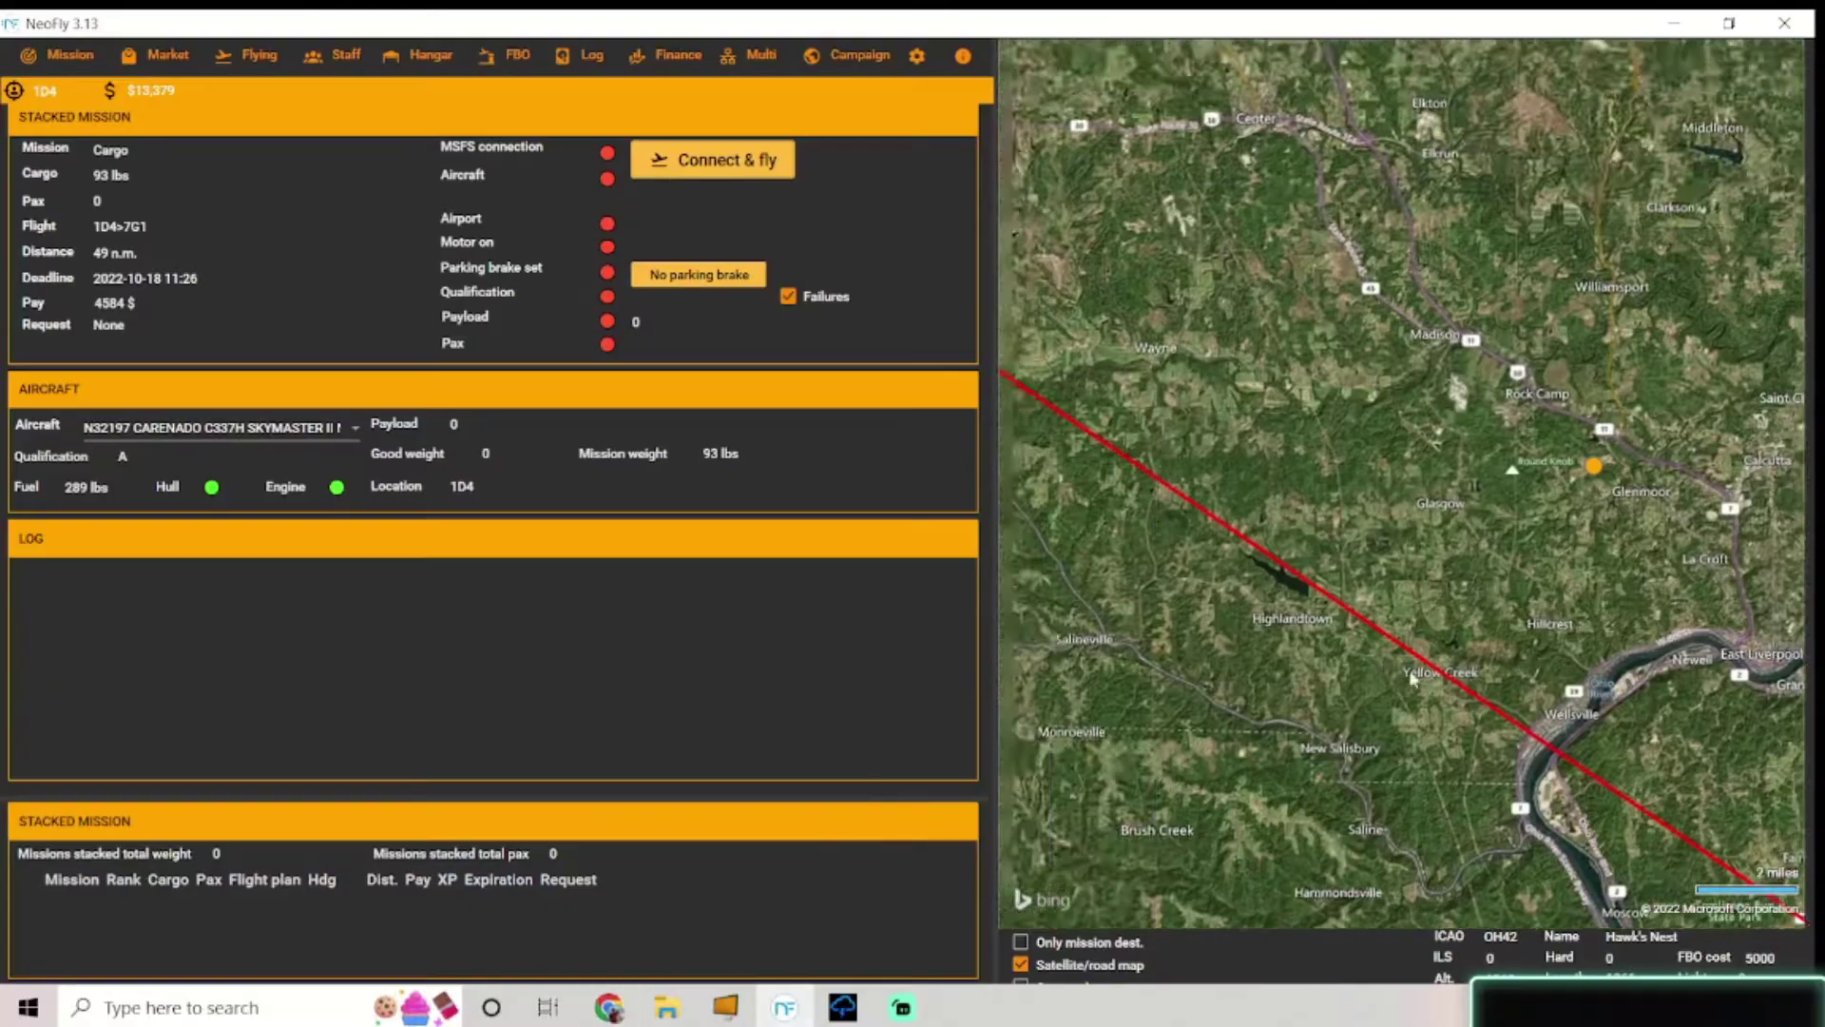
{"action": "scroll", "coordinate": [1274, 542], "scroll_direction": "down", "scroll_amount": 3}
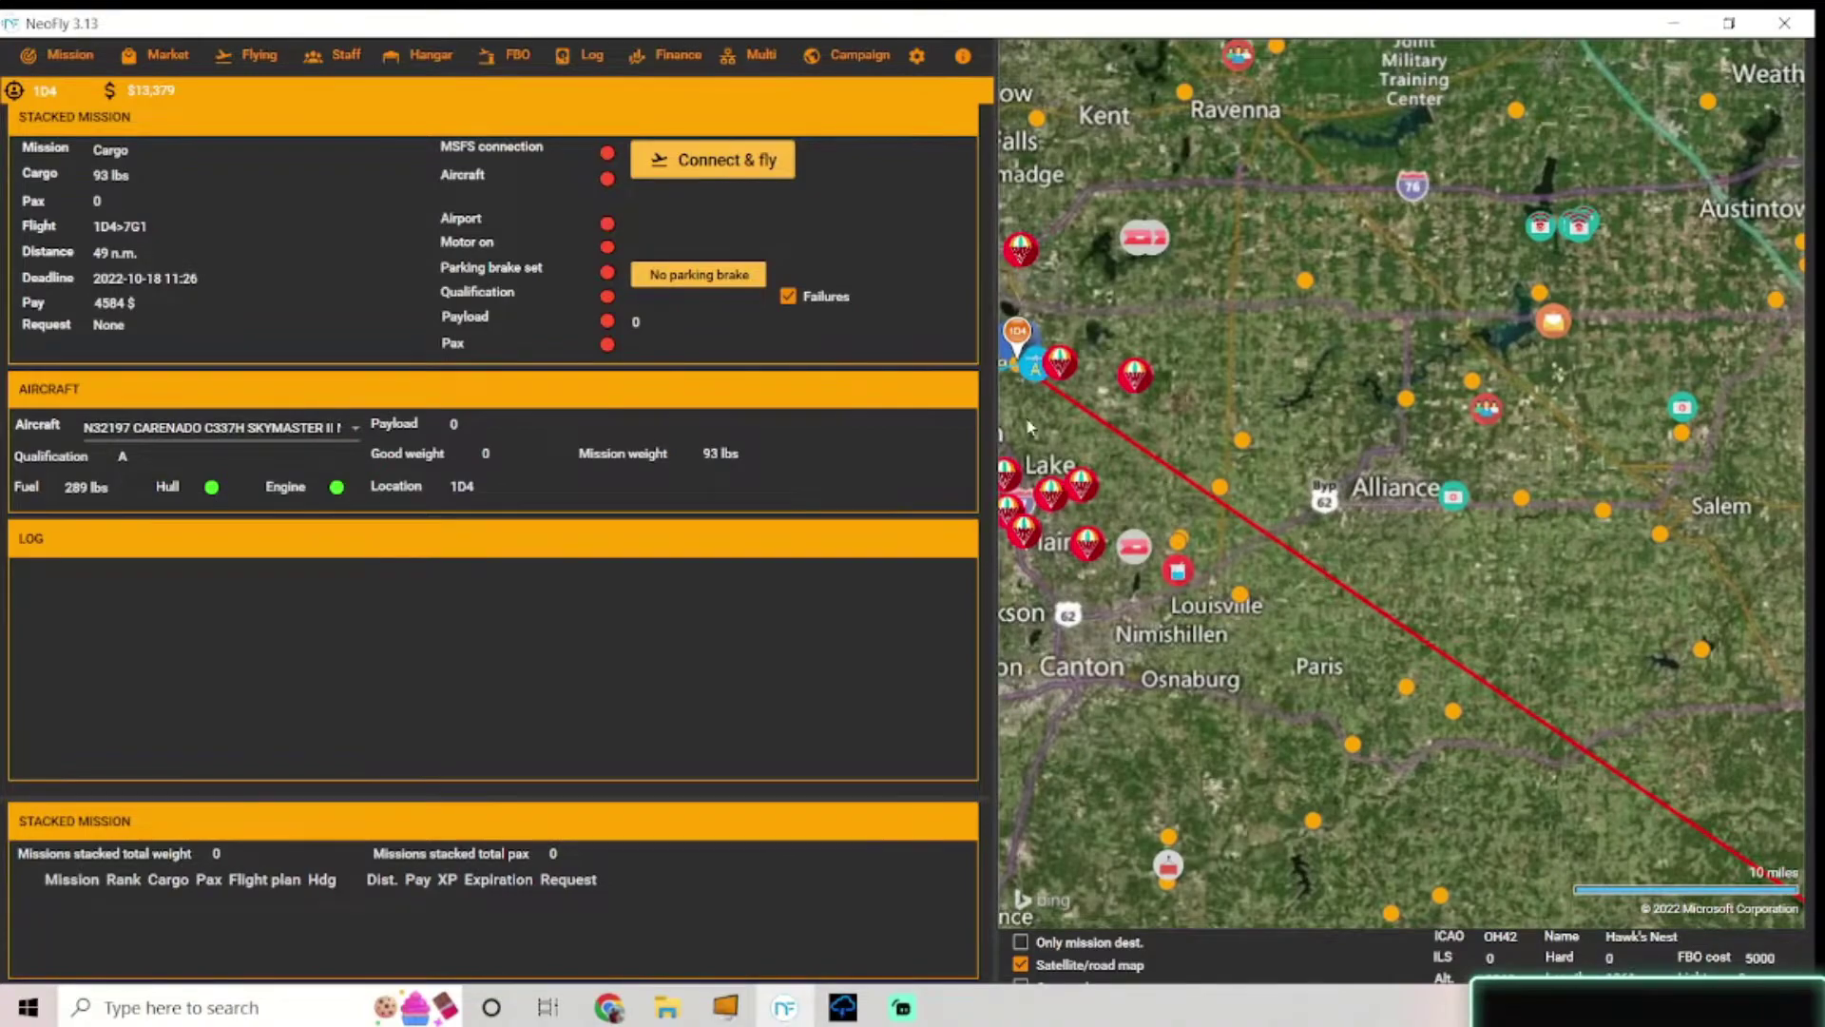
{"action": "scroll", "coordinate": [1264, 525], "scroll_direction": "up", "scroll_amount": 5}
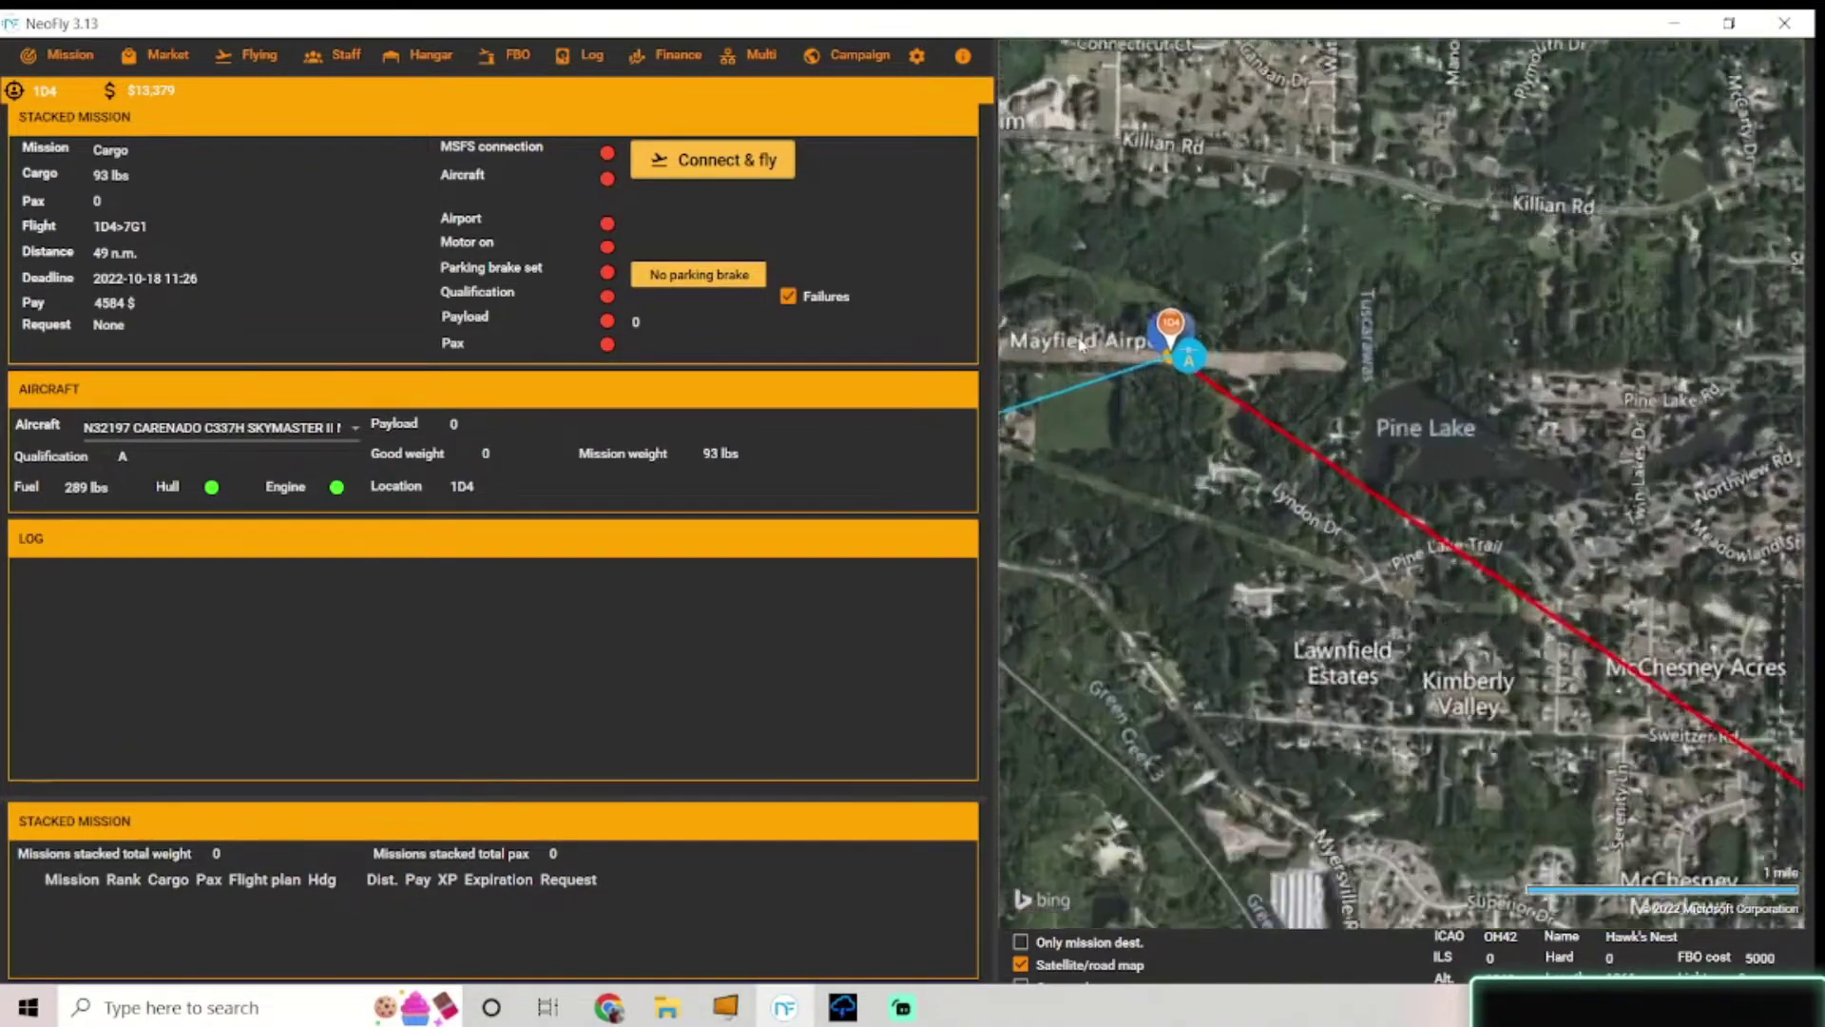
{"action": "scroll", "coordinate": [1452, 532], "scroll_direction": "down", "scroll_amount": 2}
{"action": "scroll", "coordinate": [1418, 560], "scroll_direction": "up", "scroll_amount": 3}
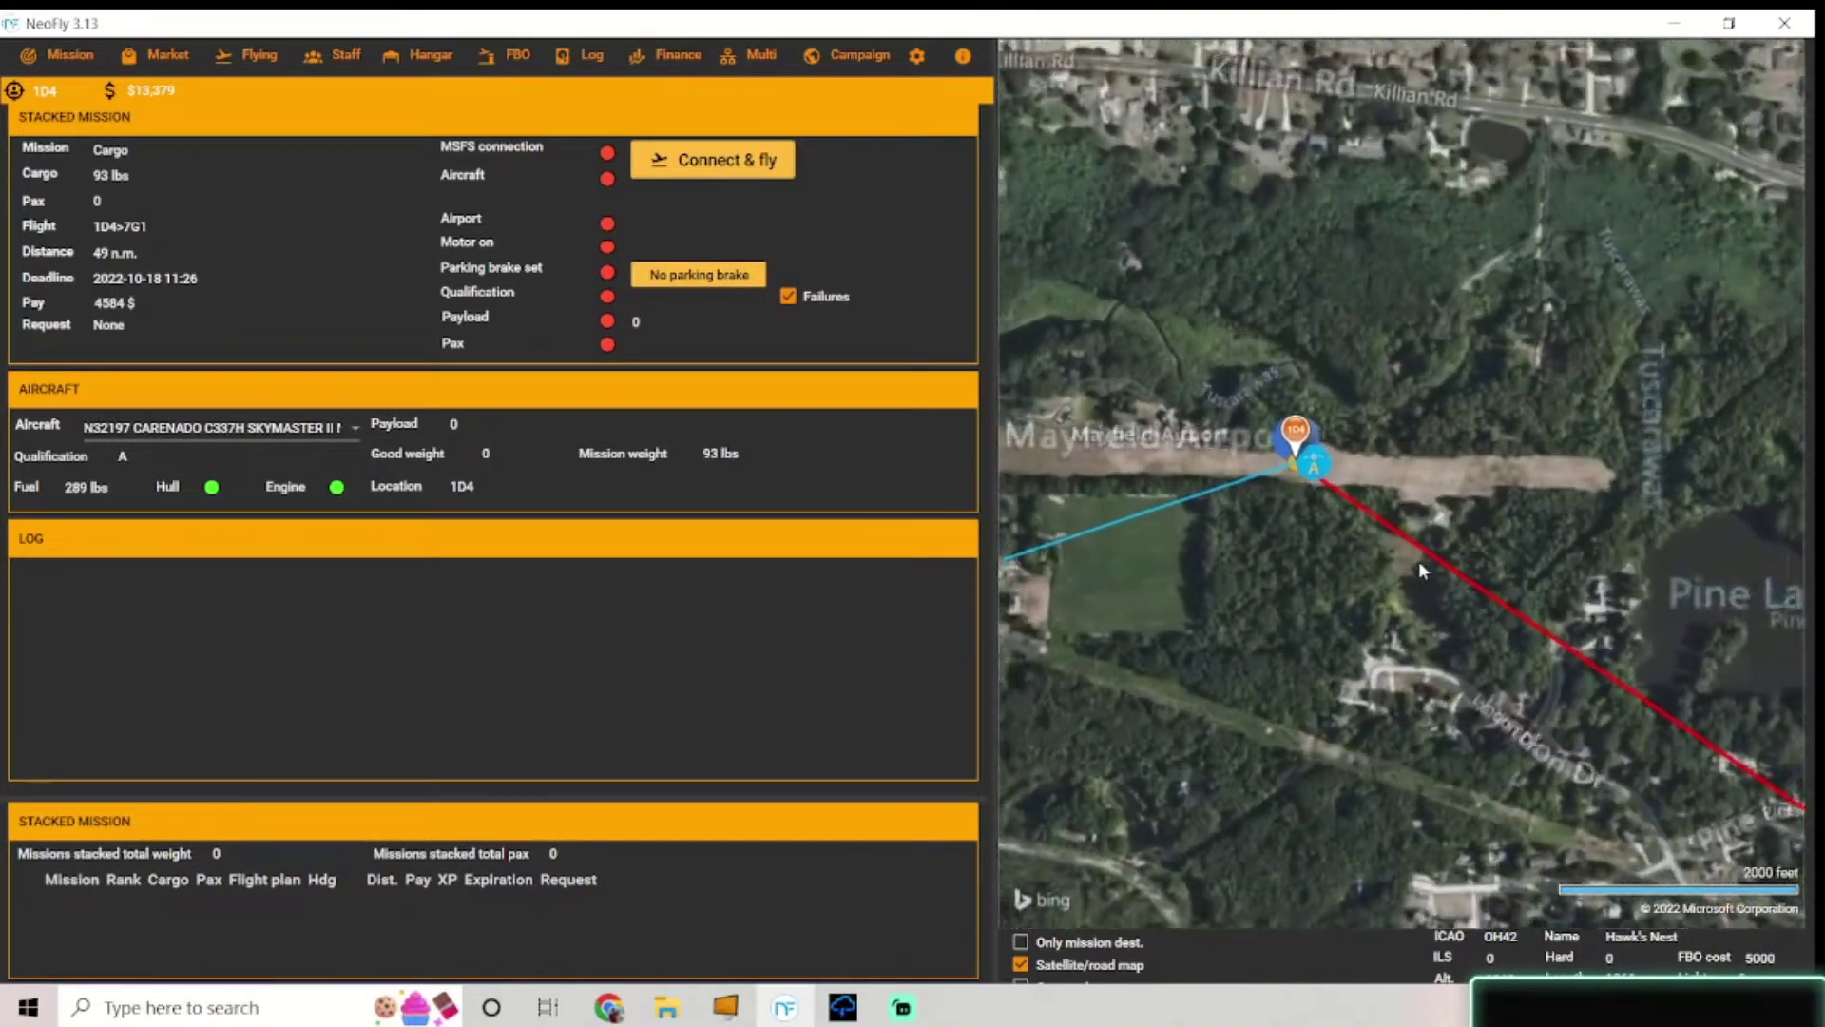
{"action": "scroll", "coordinate": [1520, 521], "scroll_direction": "down", "scroll_amount": 1}
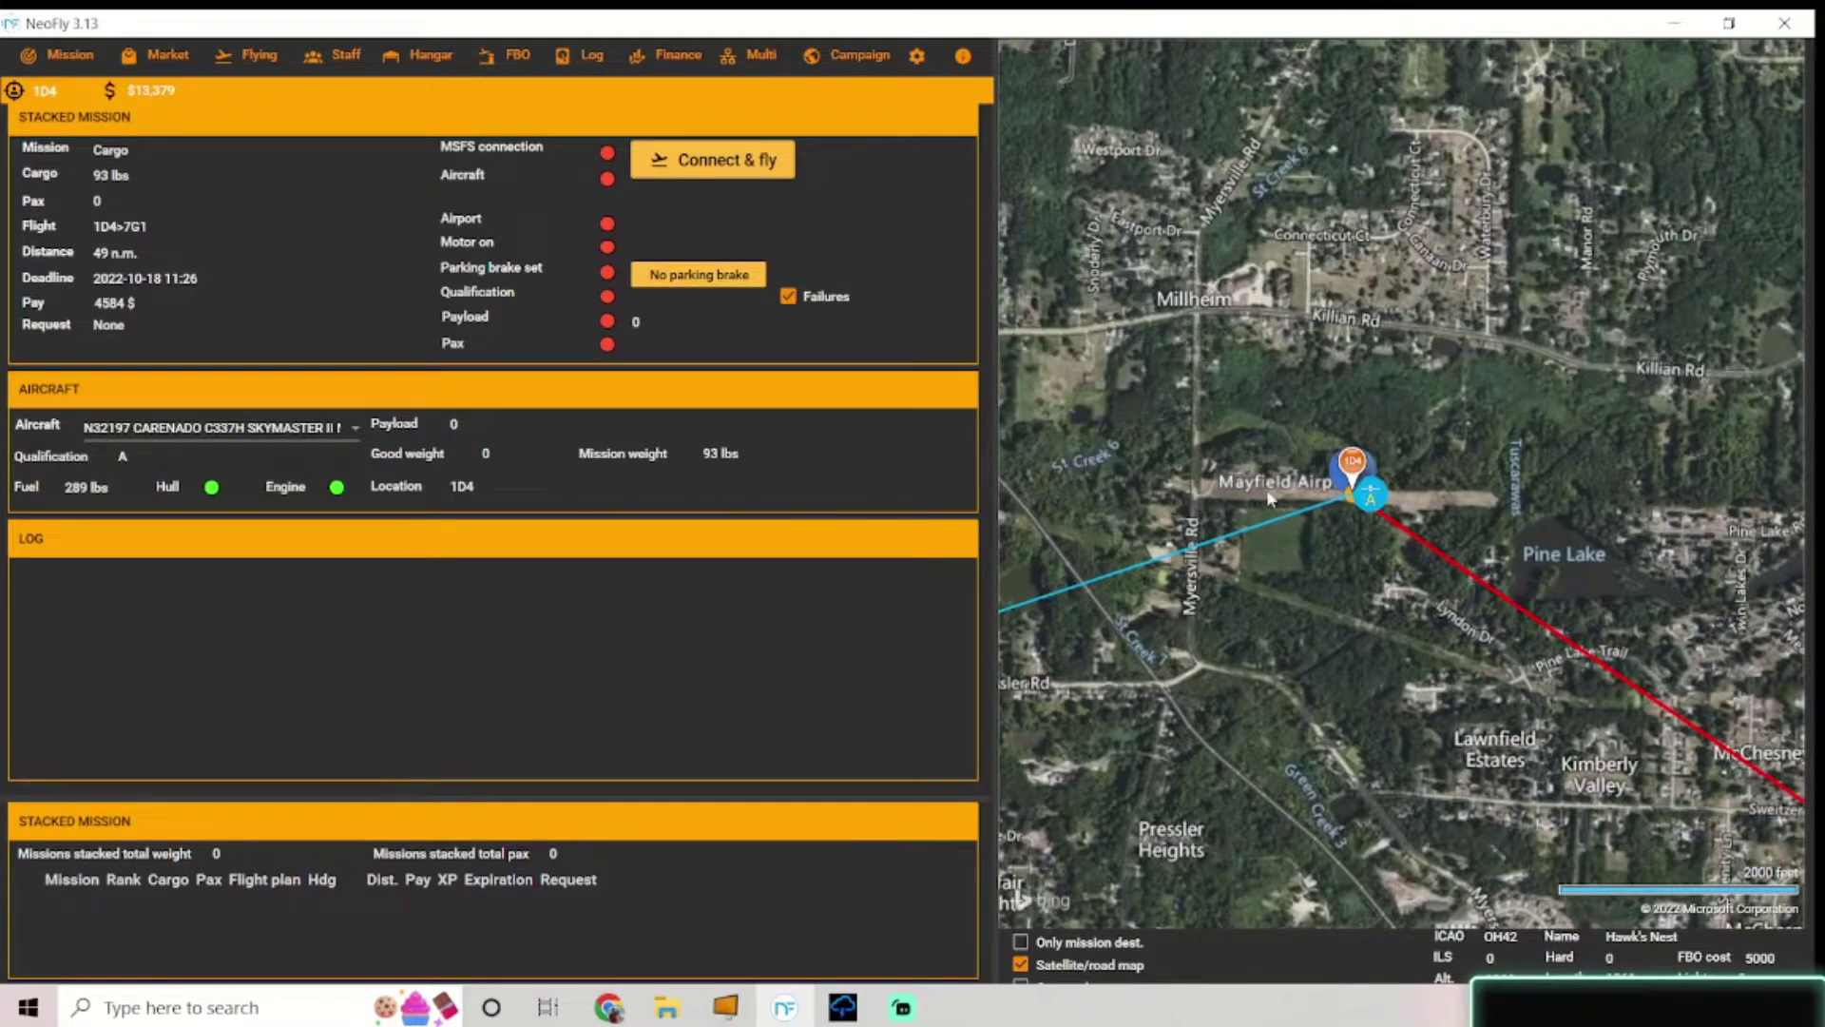
{"action": "scroll", "coordinate": [1136, 502], "scroll_direction": "up", "scroll_amount": 3}
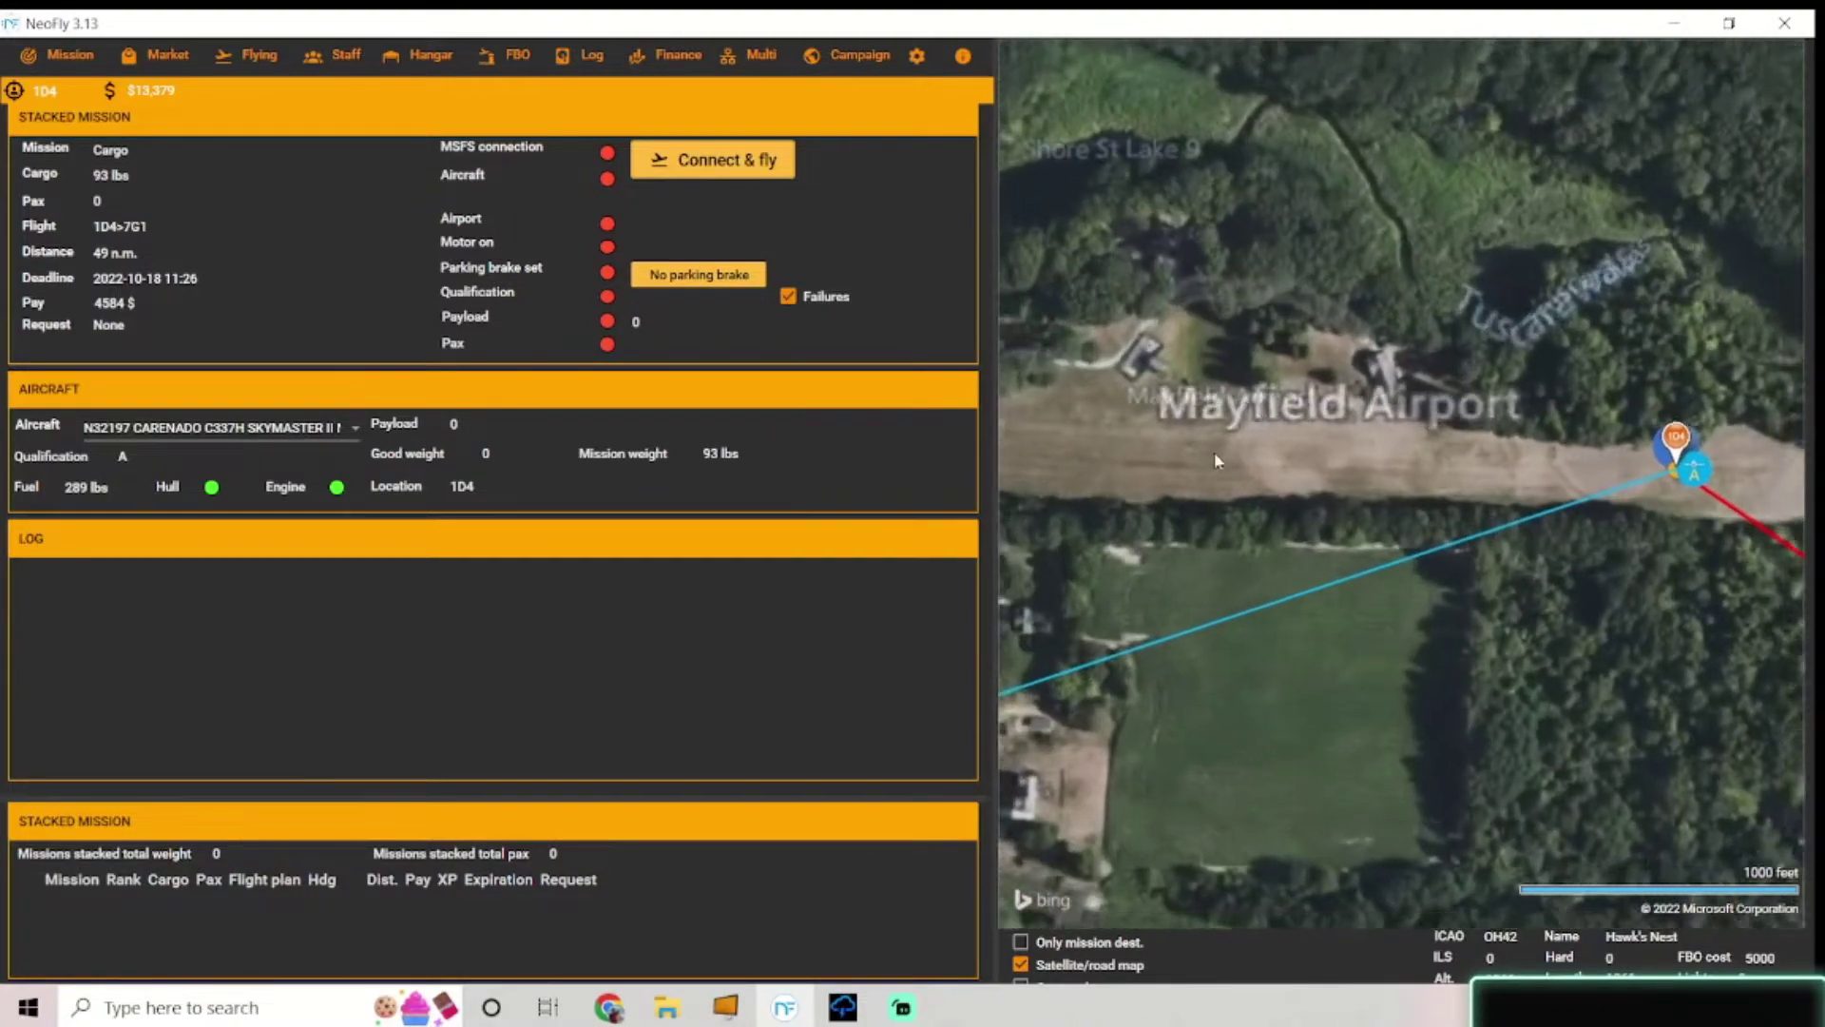
- Pan west along the runway to Myersville Rd, then back to the route start
{"action": "left_click_drag", "start_coordinate": [1332, 420], "coordinate": [1438, 434]}
{"action": "left_click_drag", "start_coordinate": [1097, 443], "coordinate": [1203, 464]}
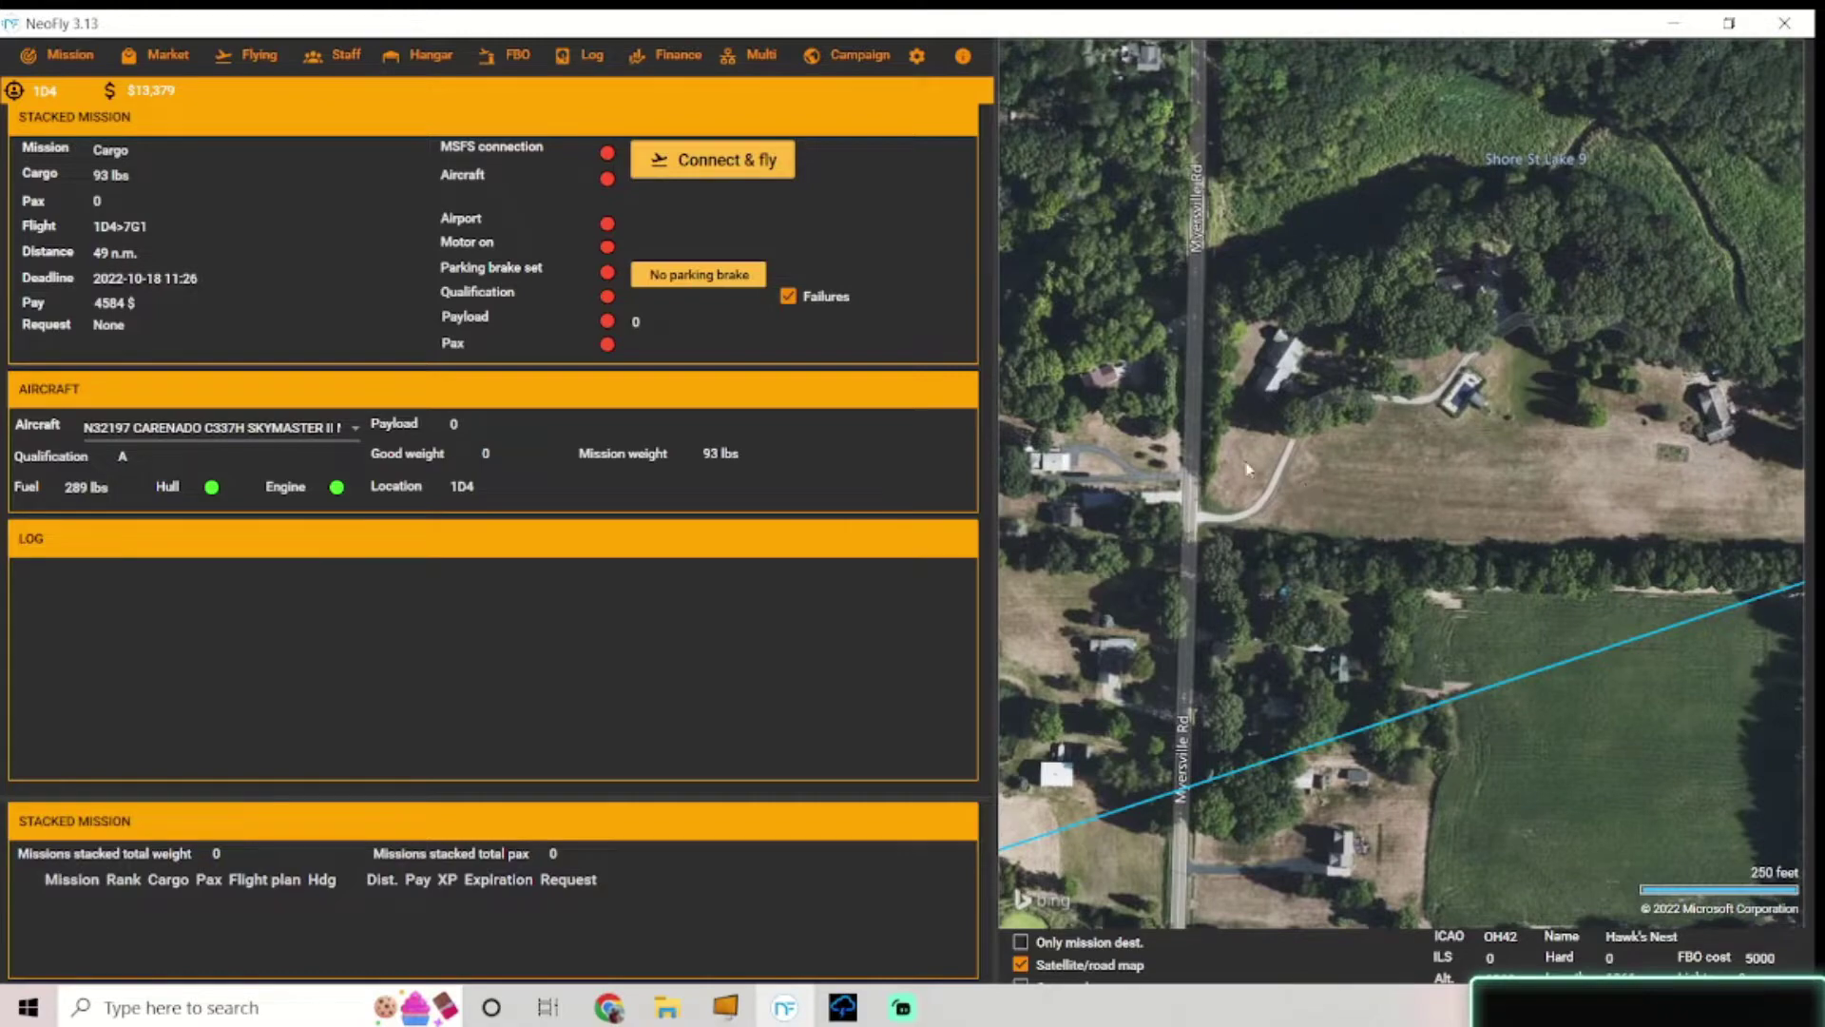
{"action": "scroll", "coordinate": [1348, 499], "scroll_direction": "down", "scroll_amount": 3}
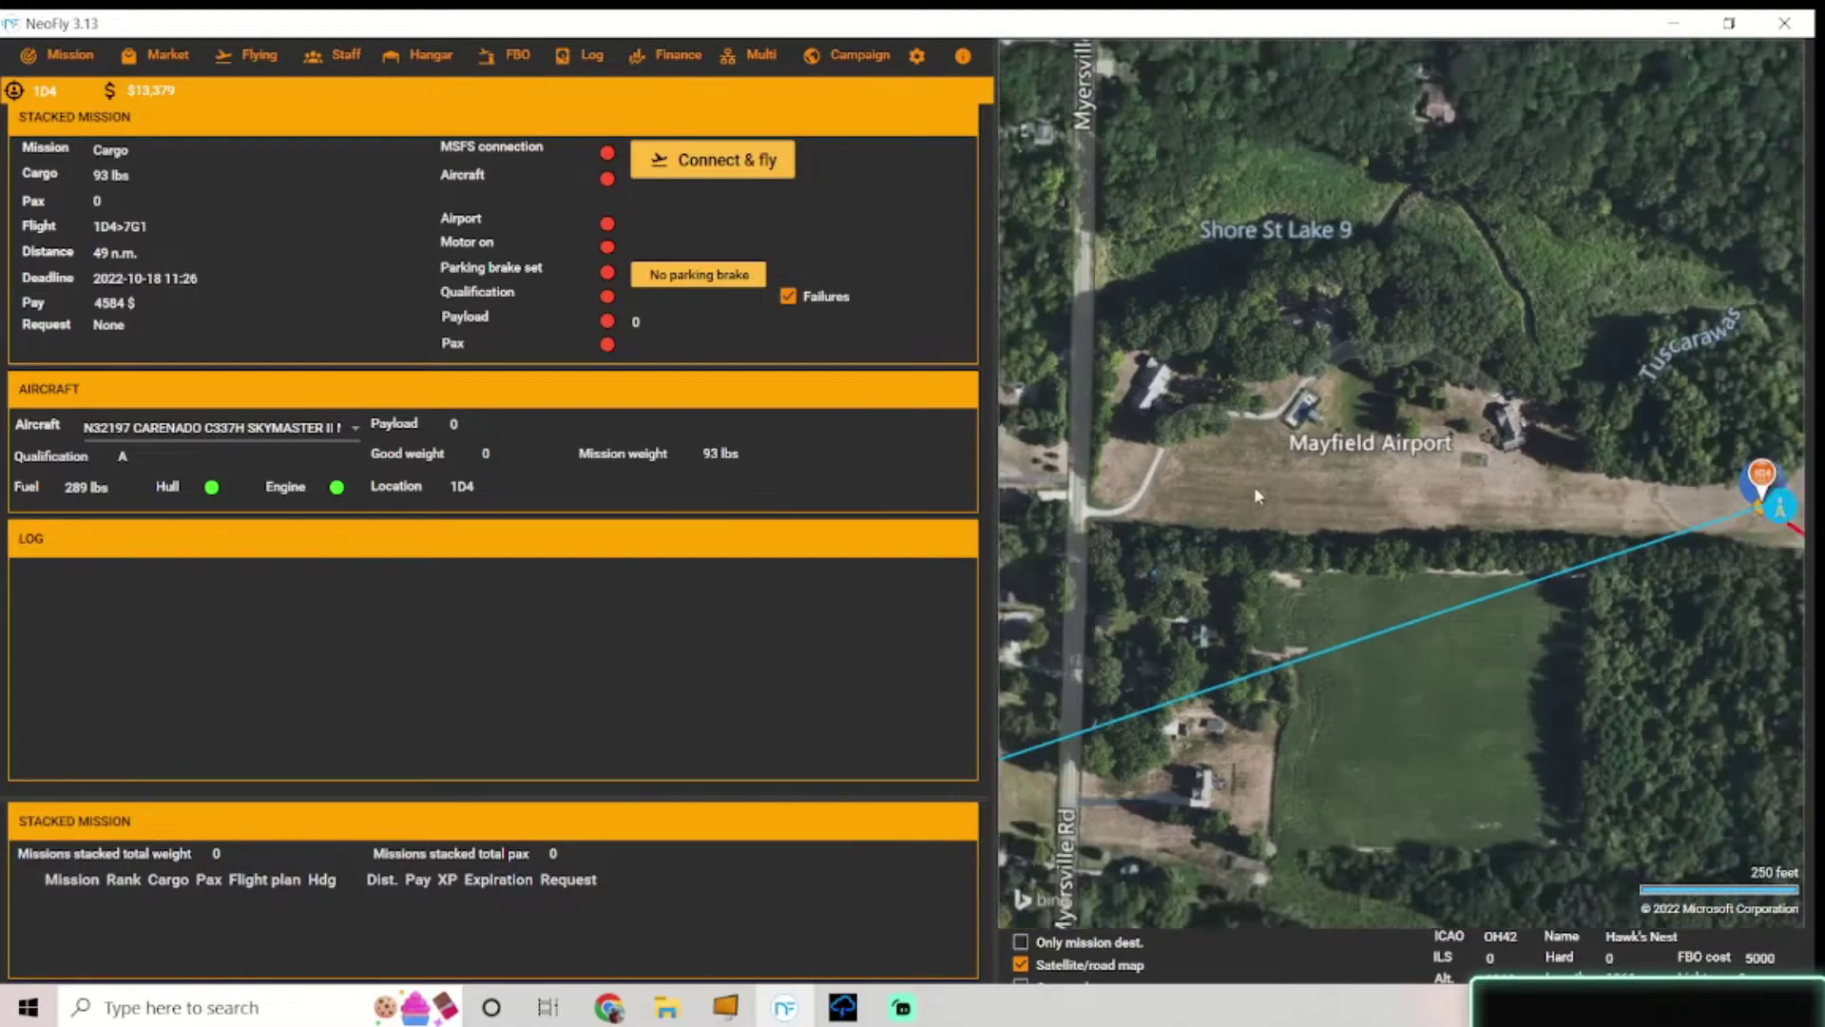
{"action": "left_click_drag", "start_coordinate": [1348, 499], "coordinate": [810, 499]}
{"action": "scroll", "coordinate": [1522, 524], "scroll_direction": "down", "scroll_amount": 1}
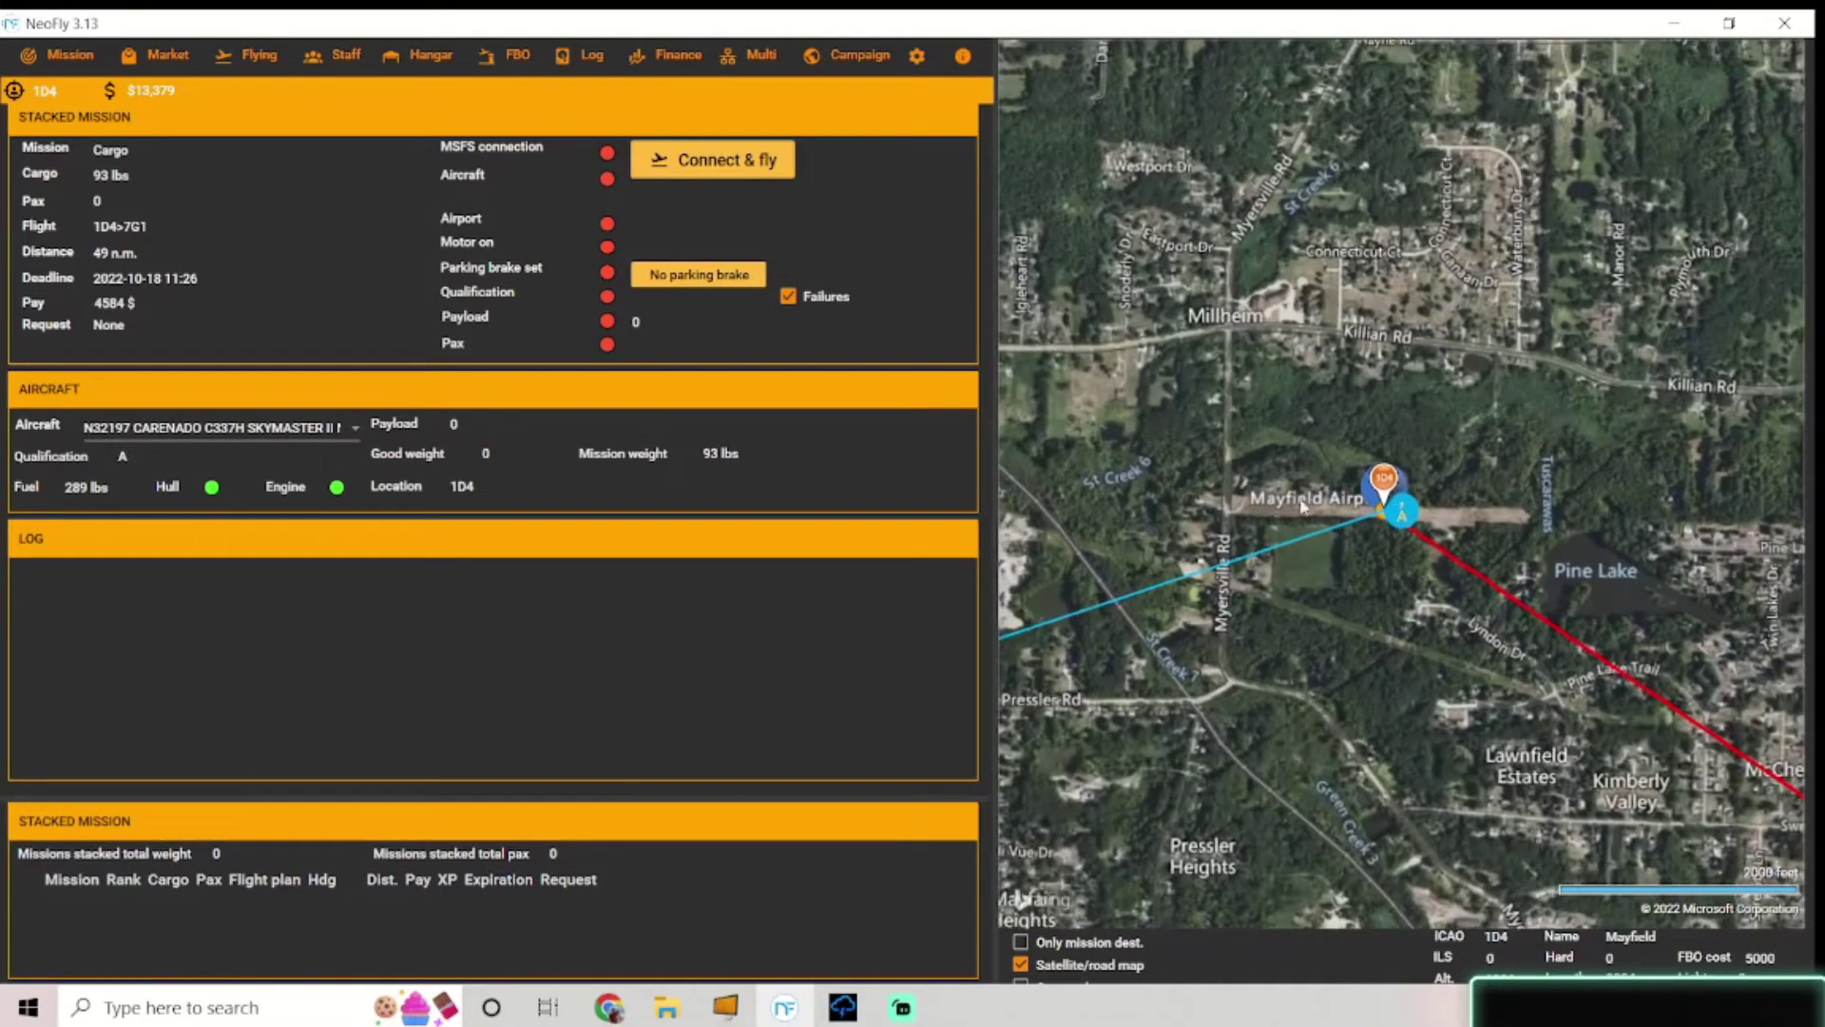
{"action": "scroll", "coordinate": [1485, 525], "scroll_direction": "down", "scroll_amount": 1}
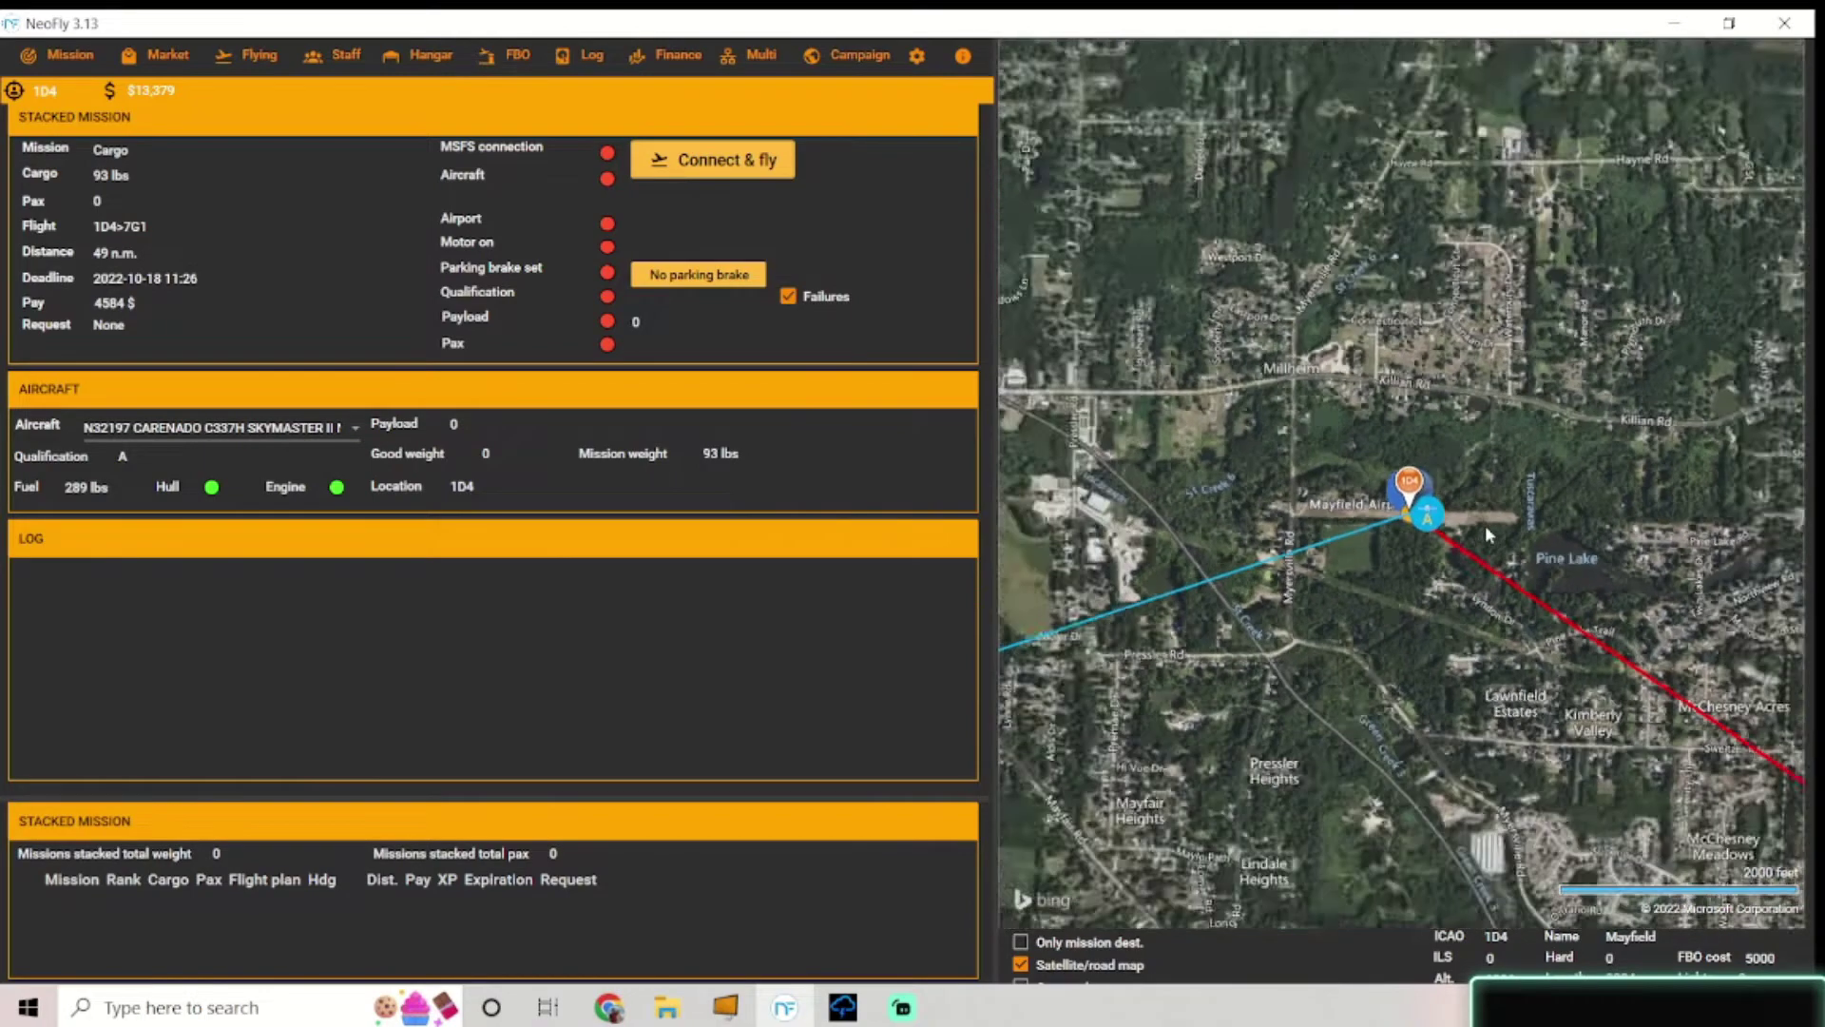
- Show the 1D4 market goods for sale and the 250 units in aircraft cargo
{"action": "left_click", "coordinate": [160, 55]}
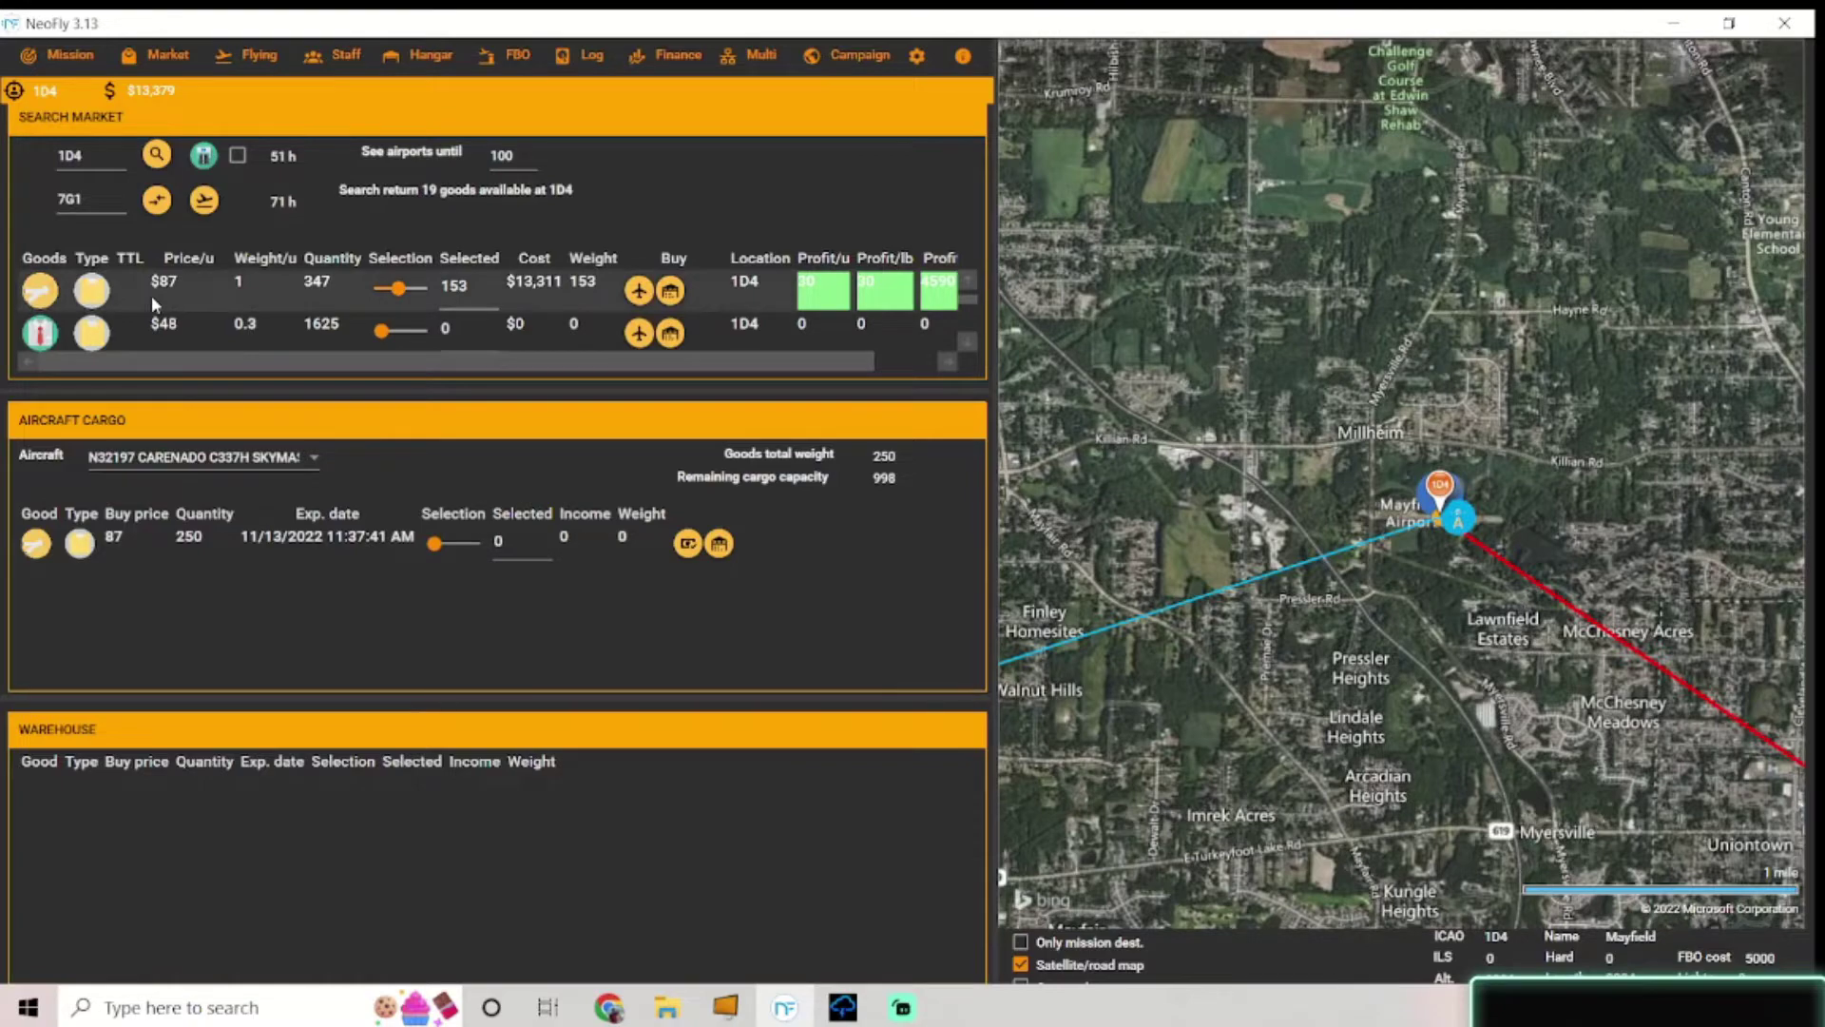
{"action": "left_click_drag", "start_coordinate": [749, 362], "coordinate": [627, 369]}
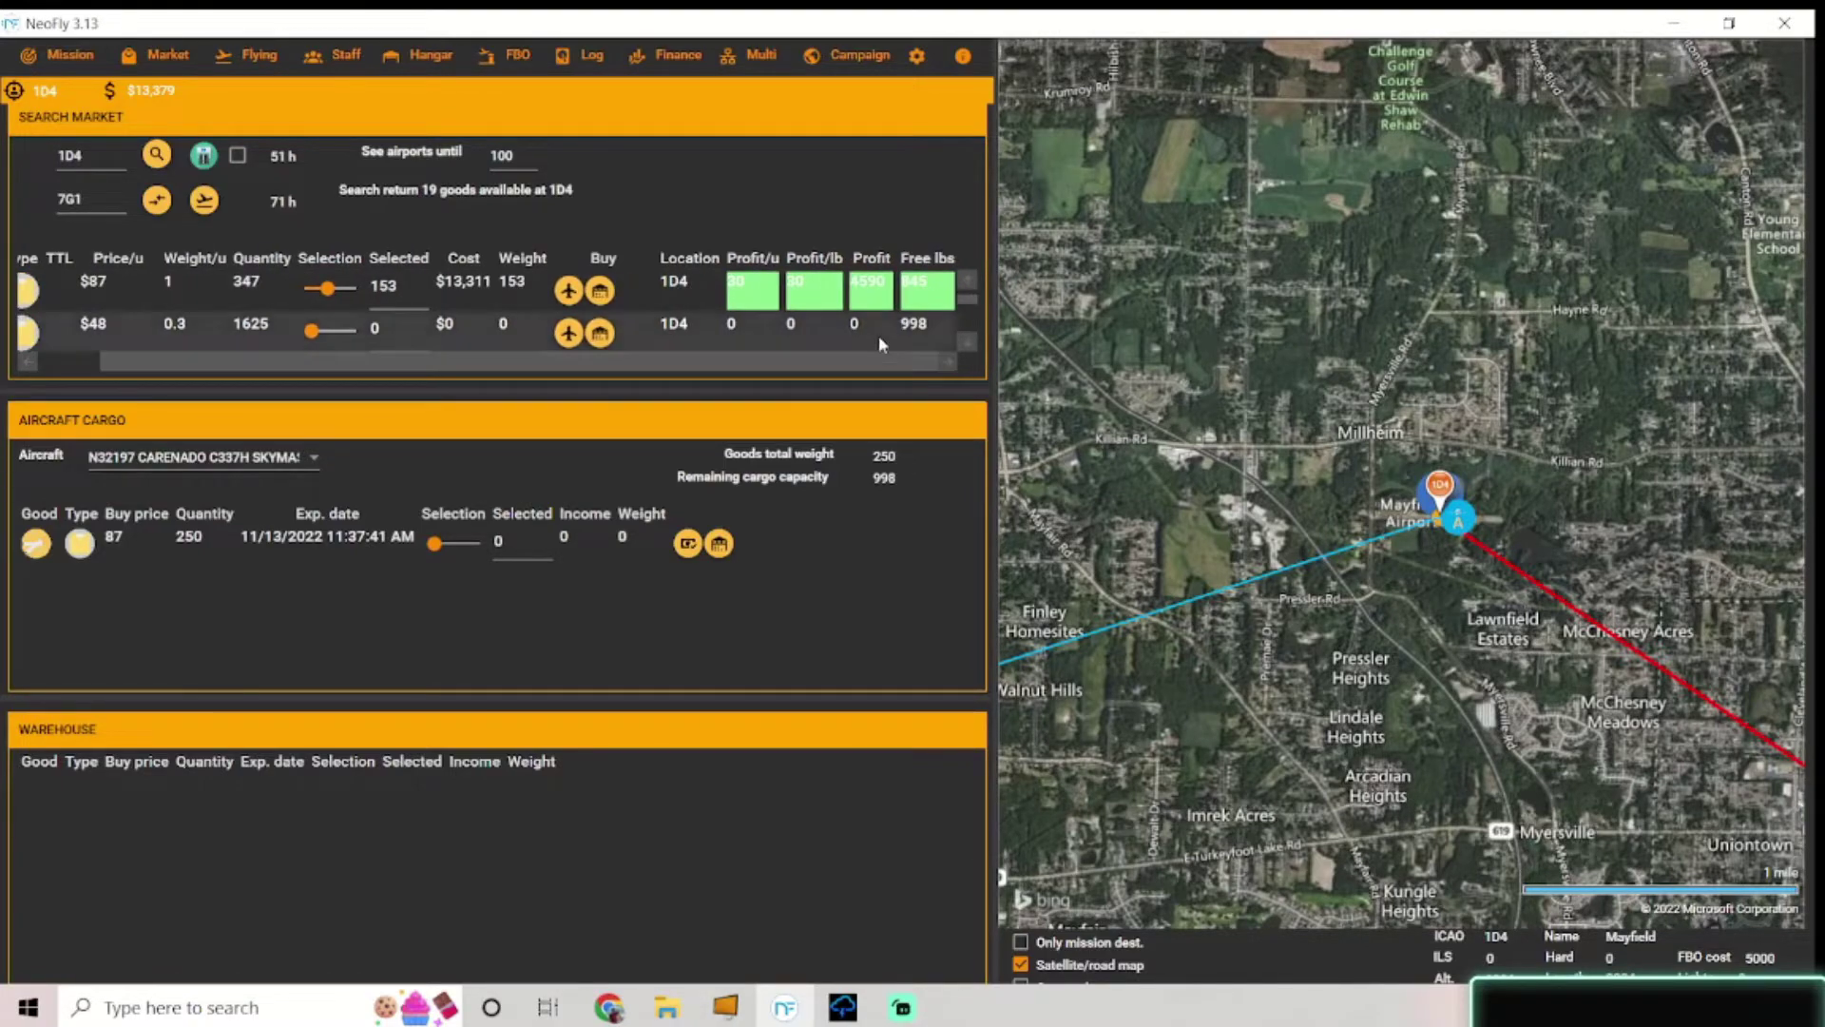
{"action": "scroll", "coordinate": [1141, 455], "scroll_direction": "down", "scroll_amount": 4}
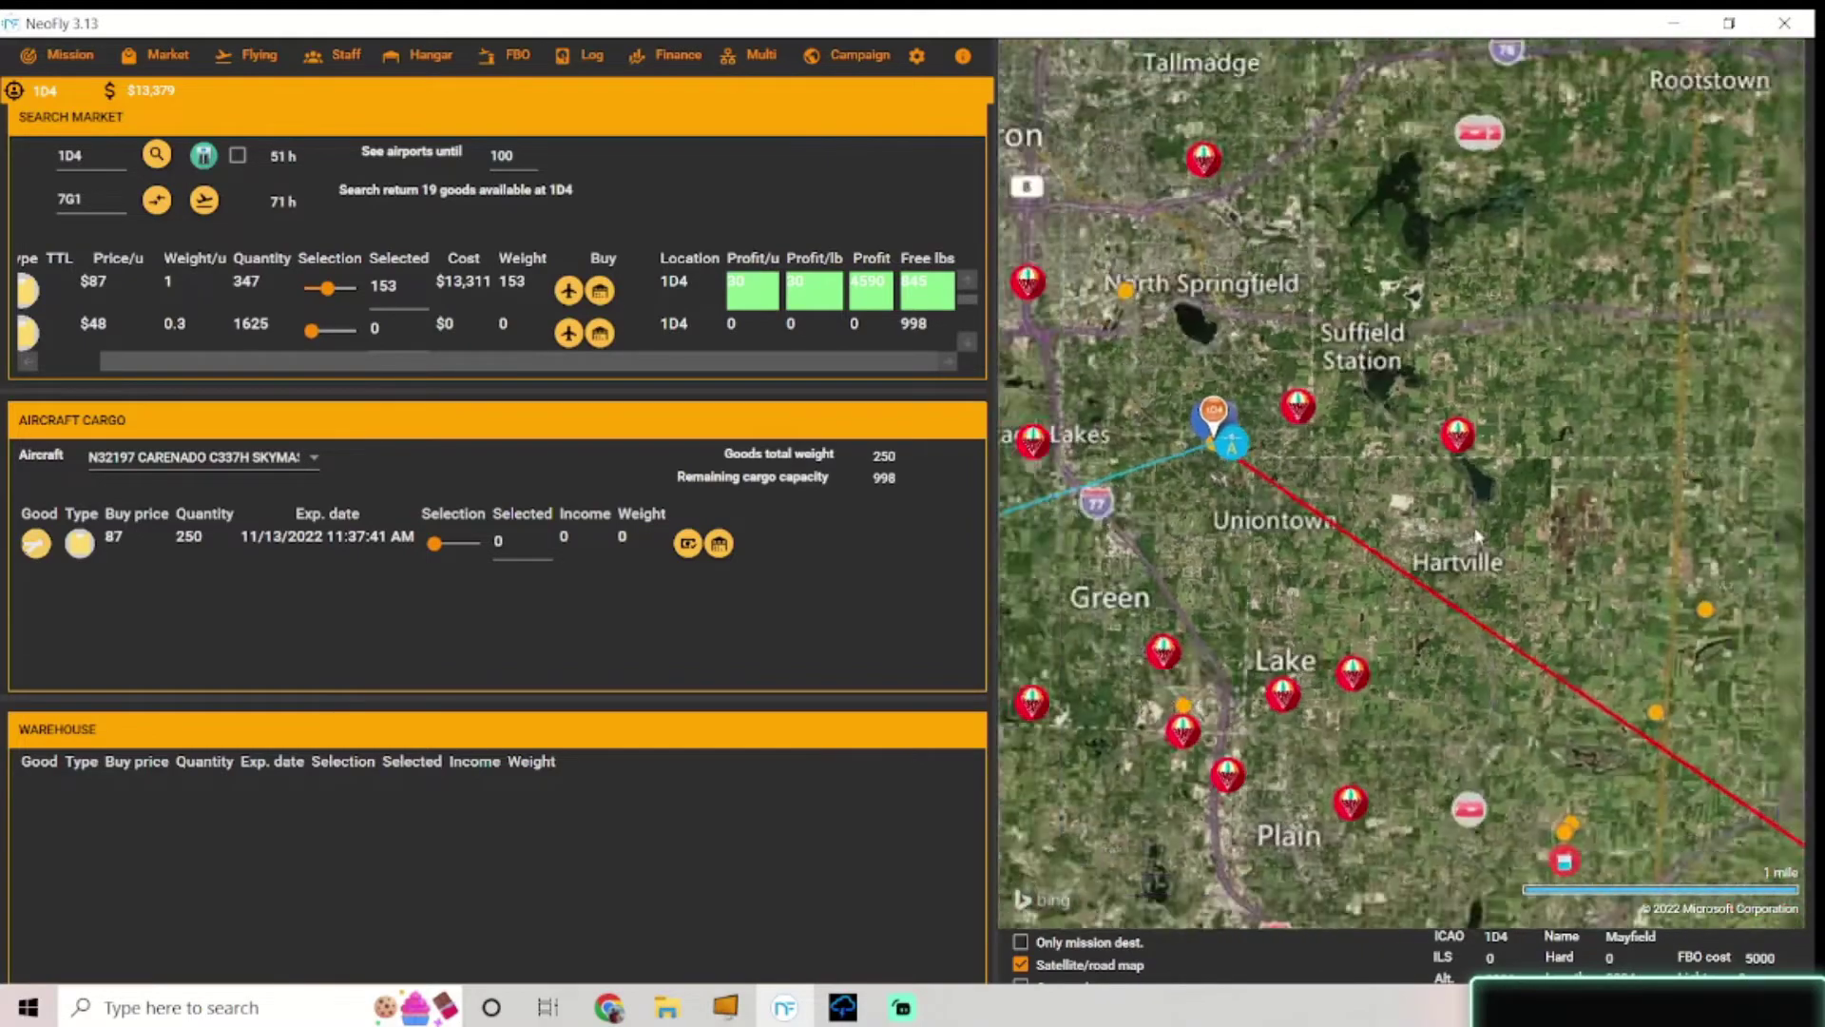
- Pan the map along the route between East Liverpool and Alliance
{"action": "left_click_drag", "start_coordinate": [1251, 464], "coordinate": [884, 435]}
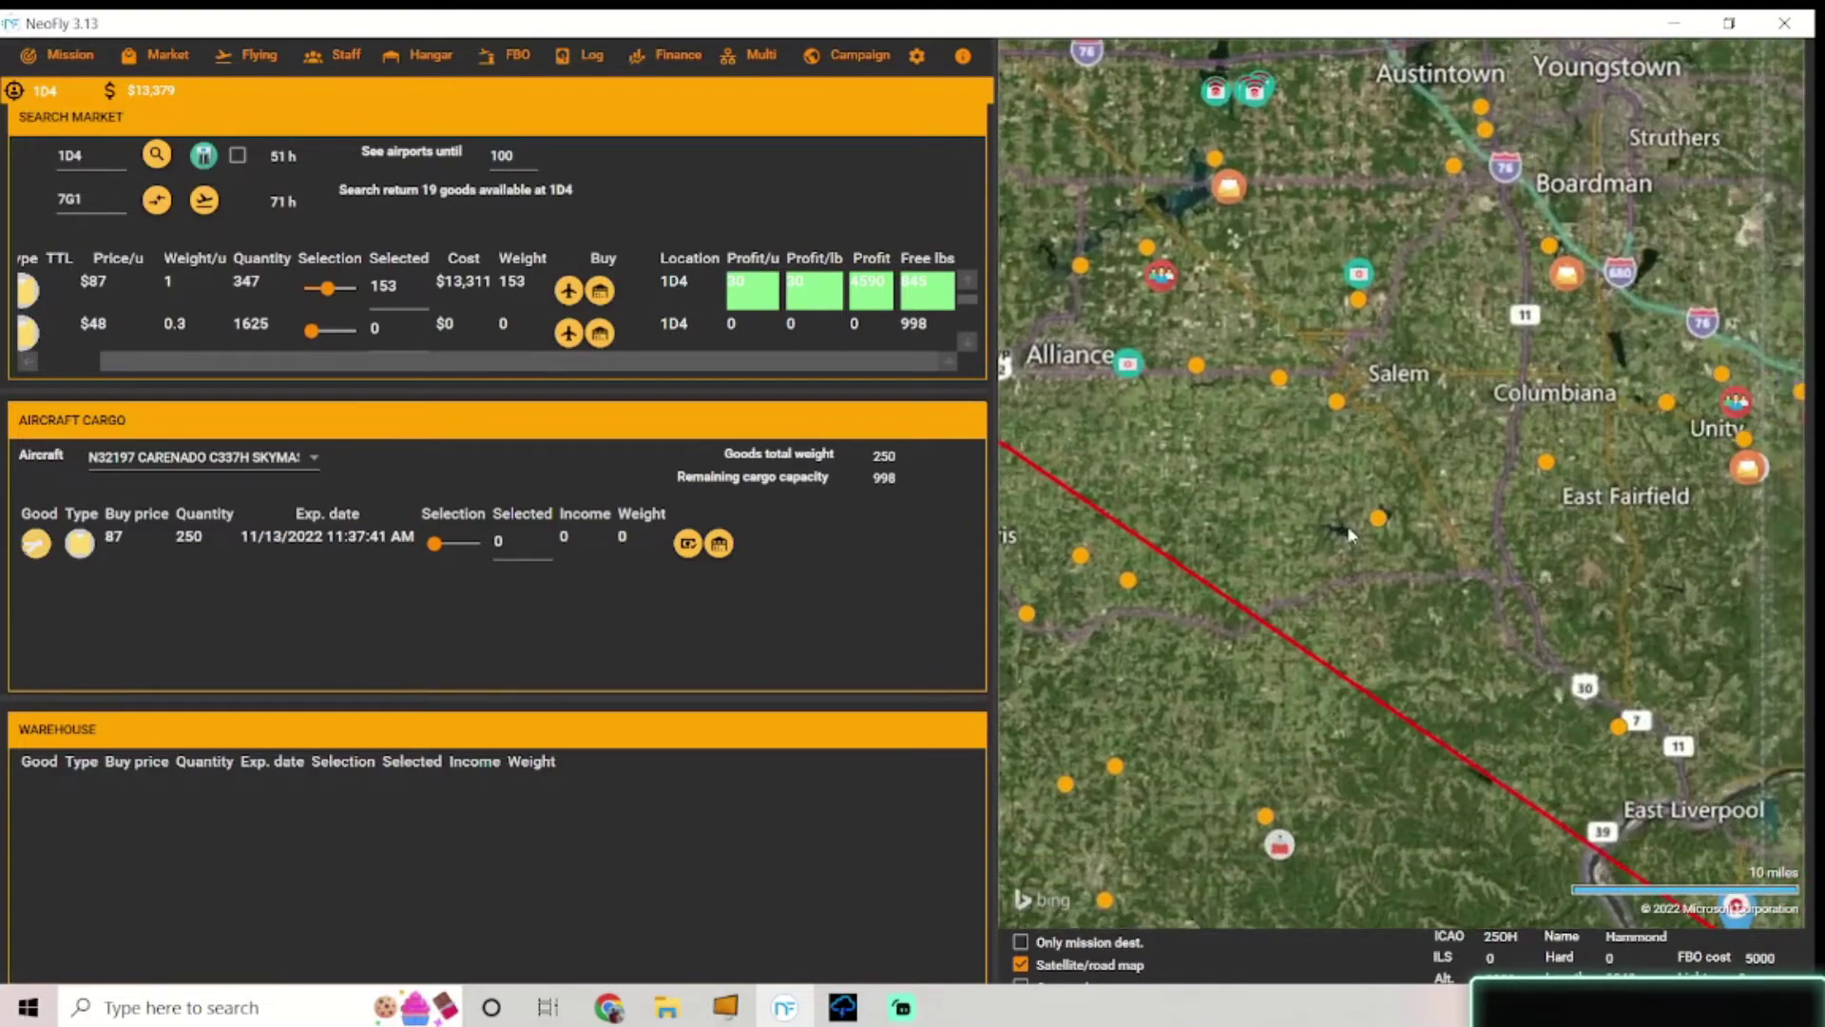
{"action": "scroll", "coordinate": [1531, 711], "scroll_direction": "down", "scroll_amount": 2}
{"action": "scroll", "coordinate": [1532, 709], "scroll_direction": "up", "scroll_amount": 2}
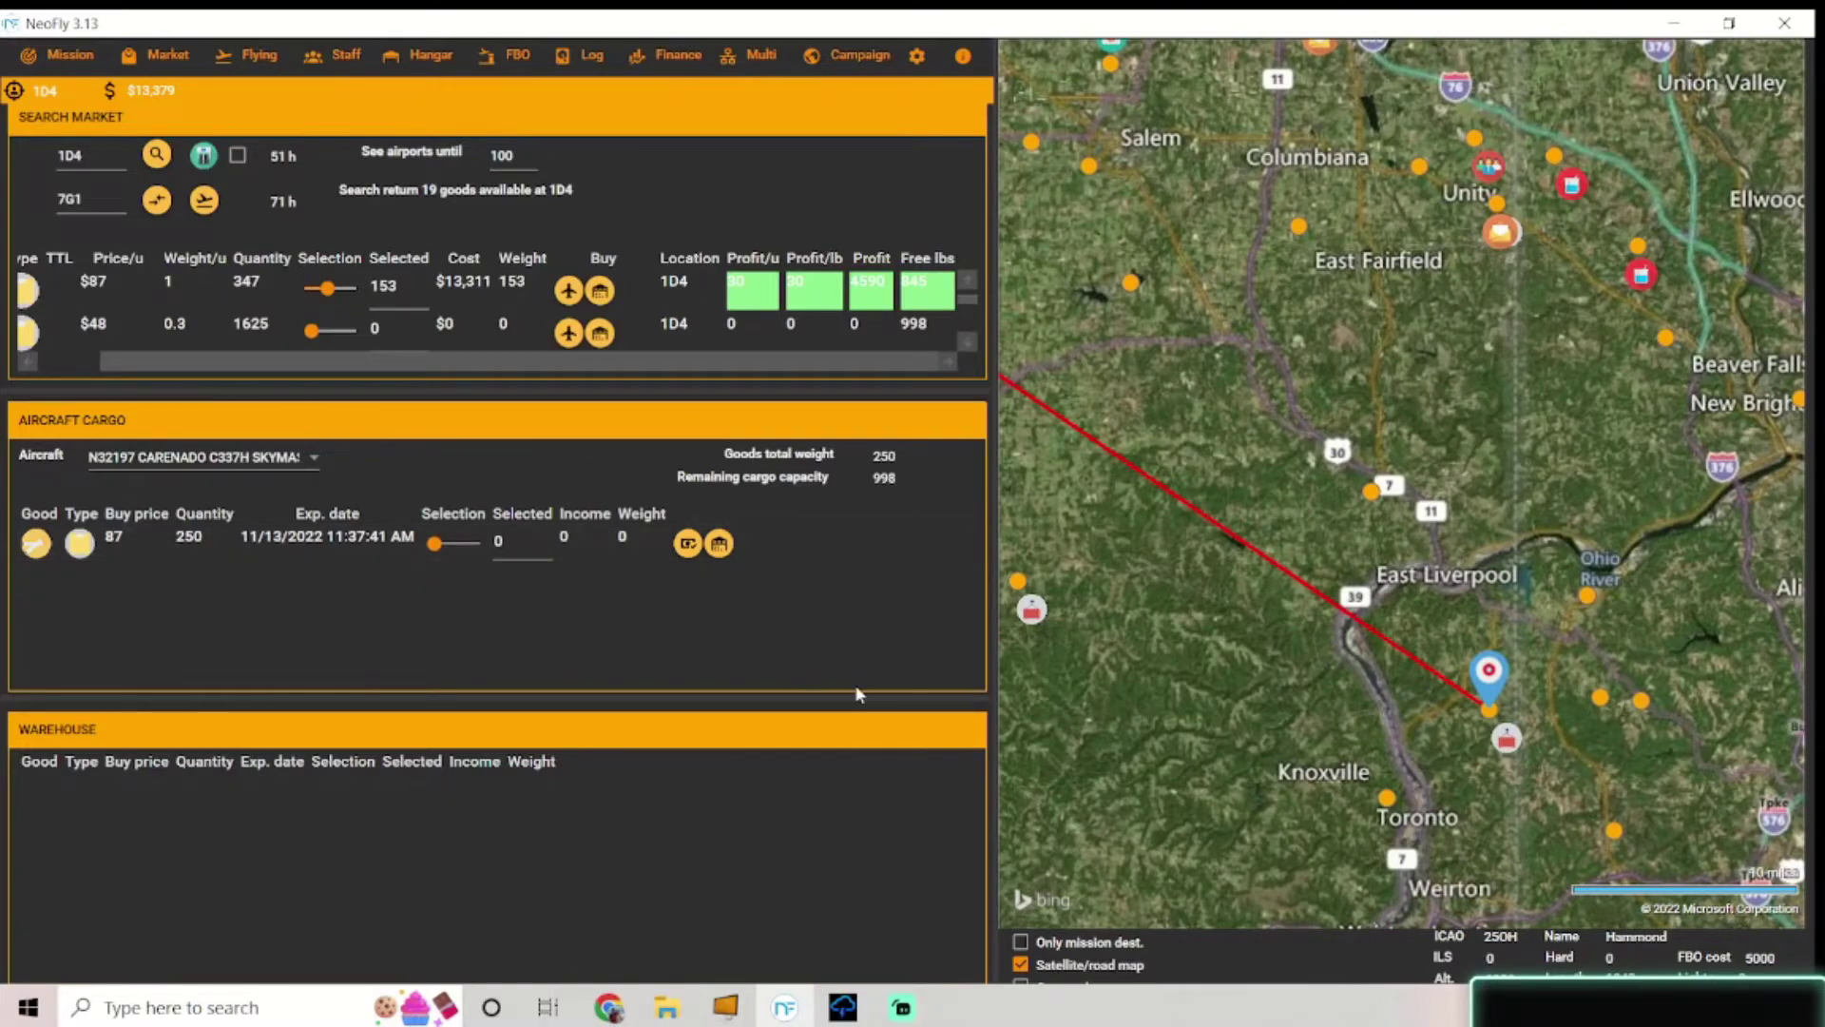
{"action": "left_click_drag", "start_coordinate": [1270, 391], "coordinate": [1531, 569]}
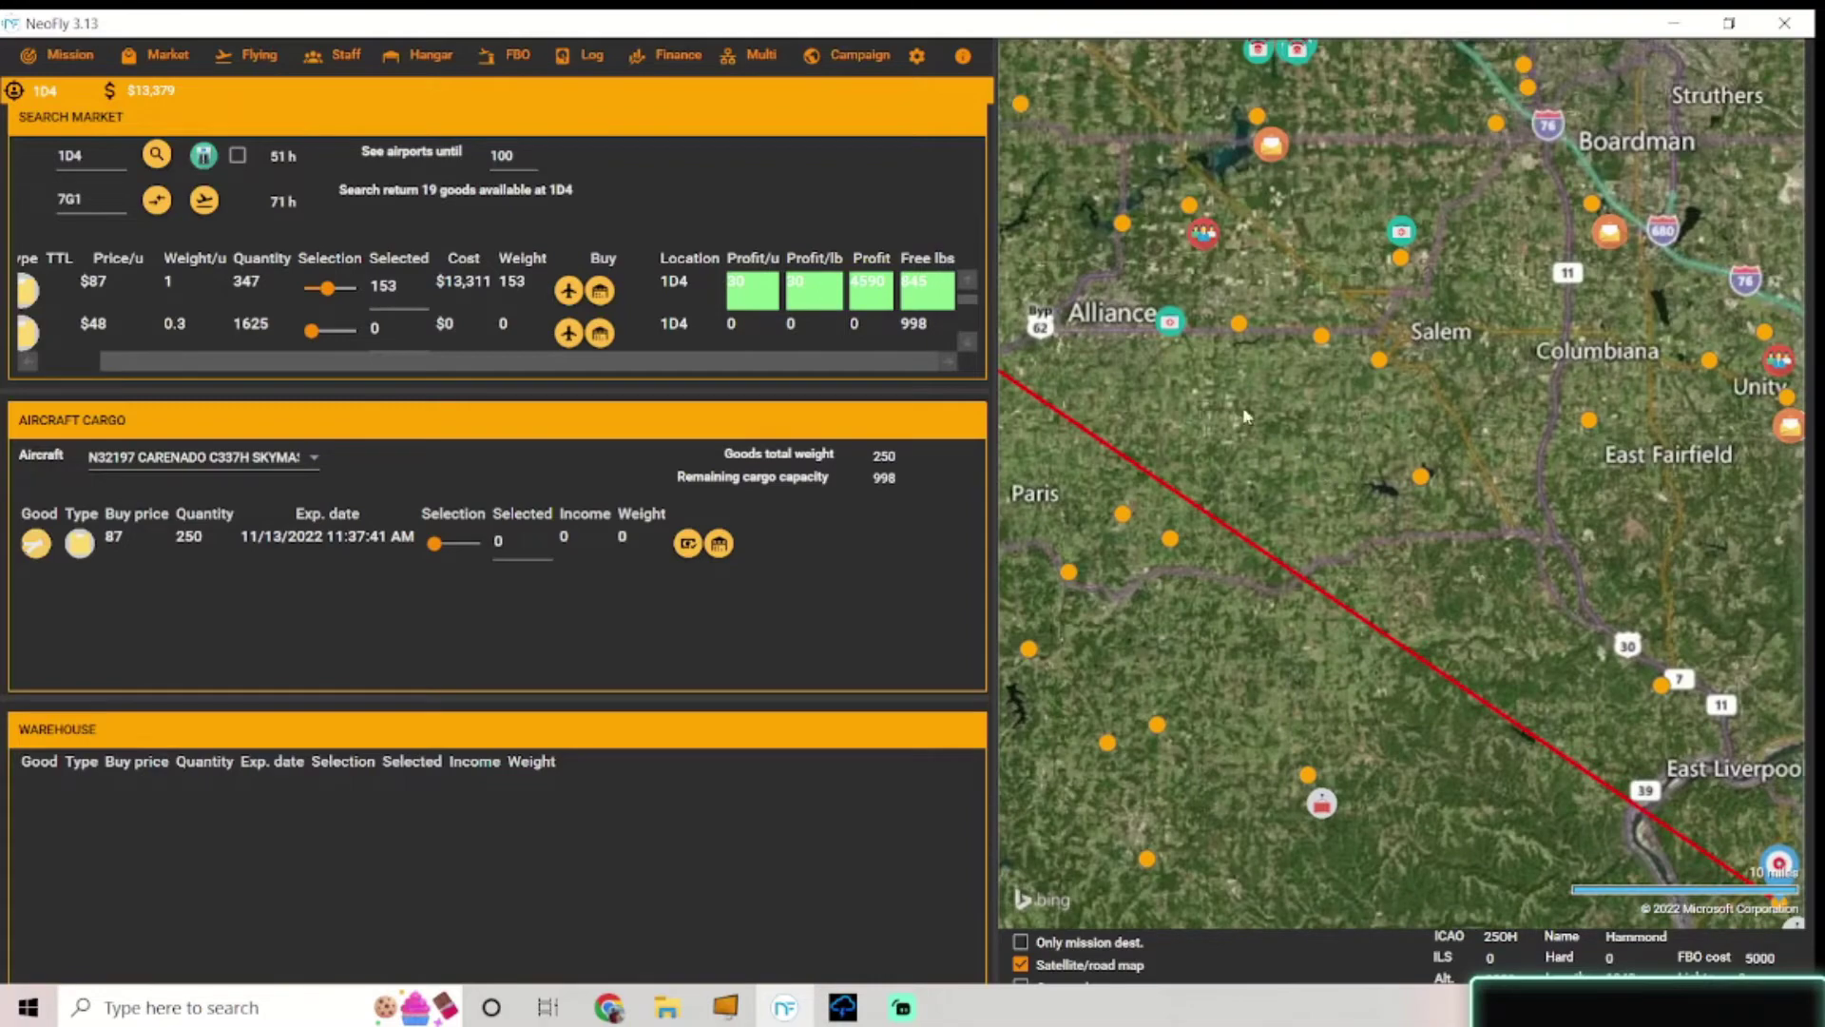
{"action": "left_click_drag", "start_coordinate": [1183, 519], "coordinate": [1416, 528]}
{"action": "scroll", "coordinate": [1198, 338], "scroll_direction": "down", "scroll_amount": 2}
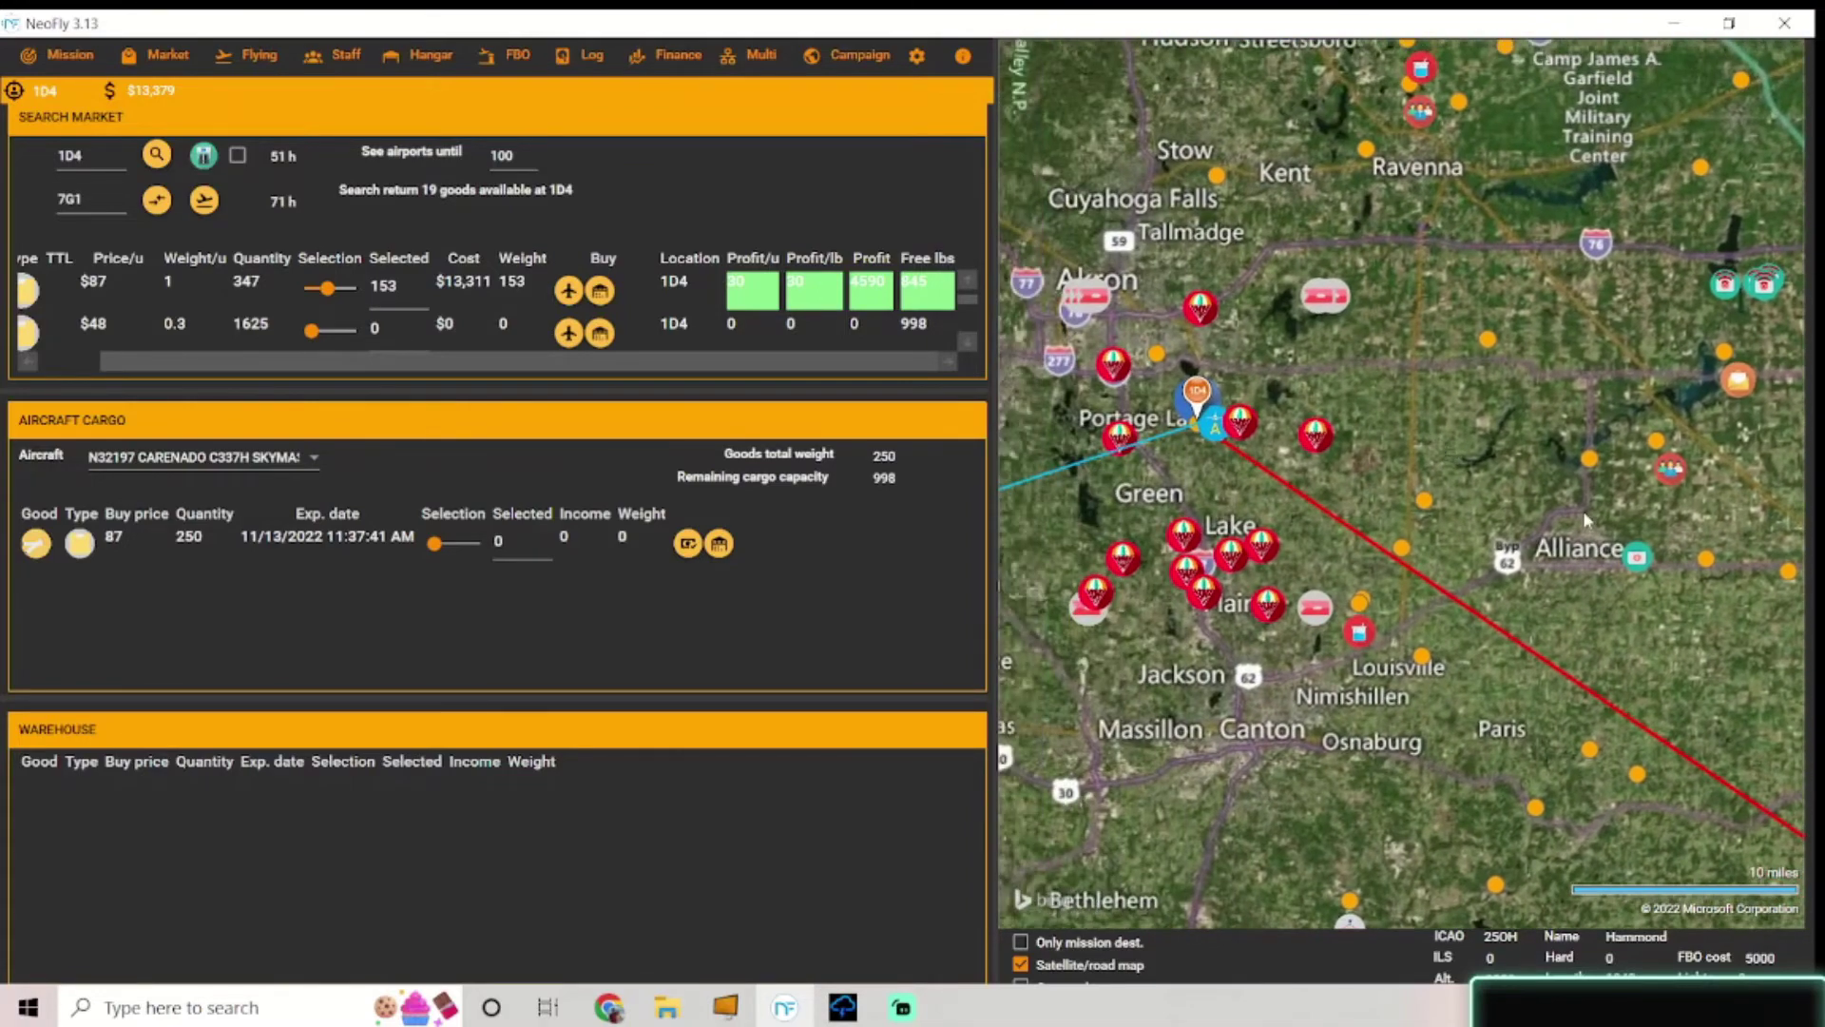